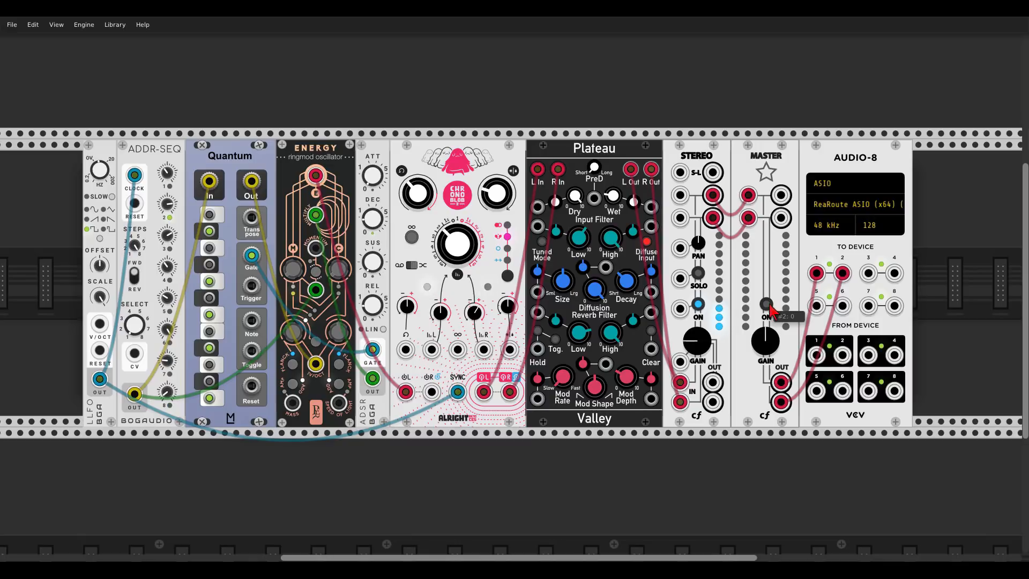
# Step: Switch on the master mixer output and add an ML Modules Sequential Switch 8 to 1 between ADDR-SEQ and Quantum
pyautogui.click(767, 304)
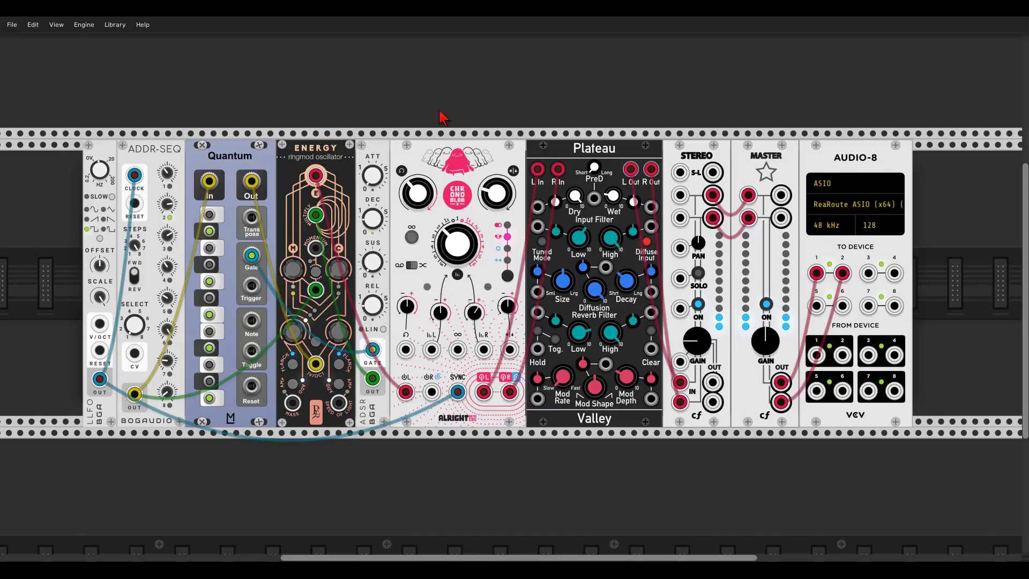
pyautogui.moveTo(257, 171); pyautogui.dragTo(404, 170)
pyautogui.rightClick(298, 186)
pyautogui.write('s')
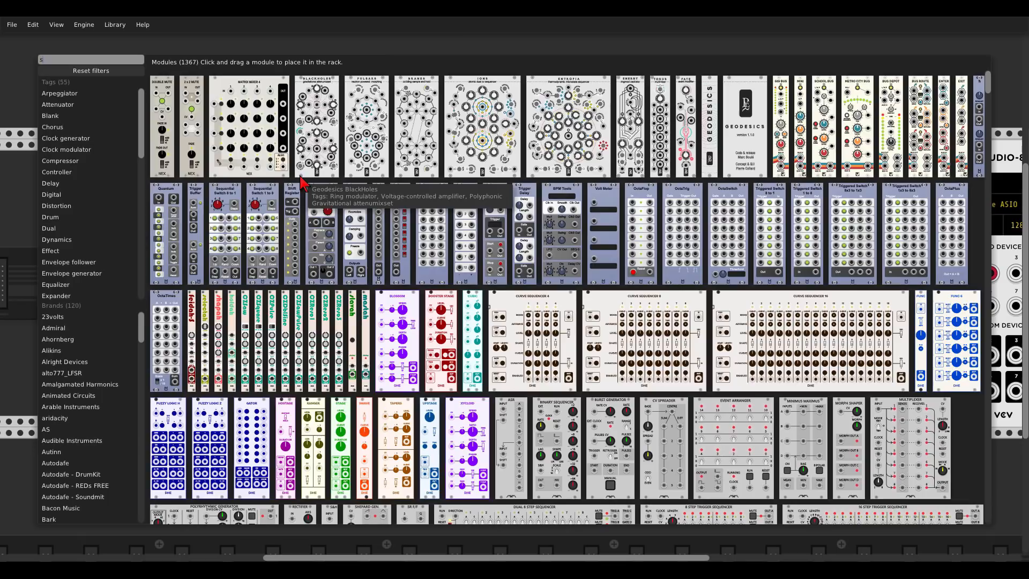
pyautogui.write('equent')
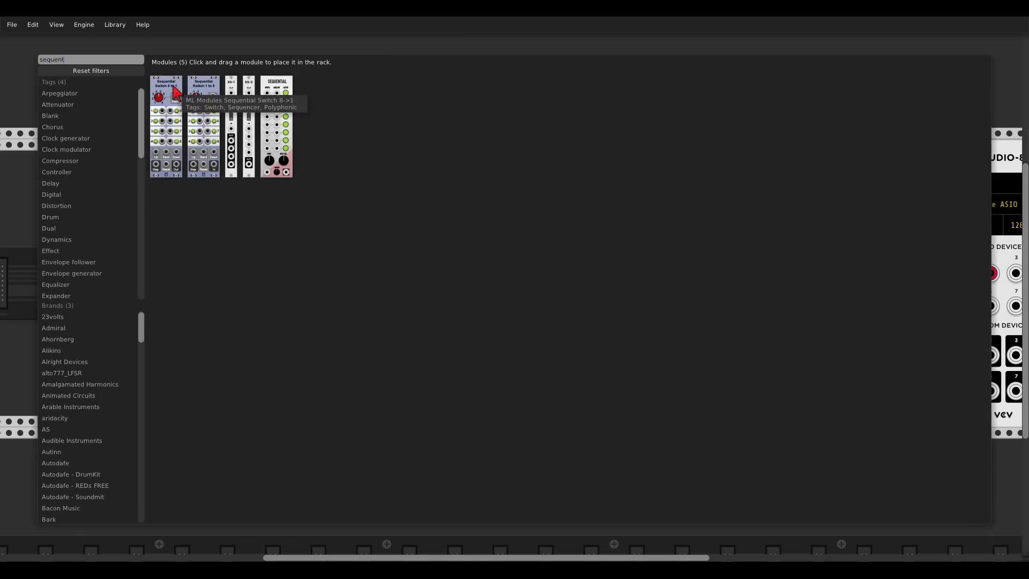
pyautogui.moveTo(172, 87); pyautogui.dragTo(229, 171)
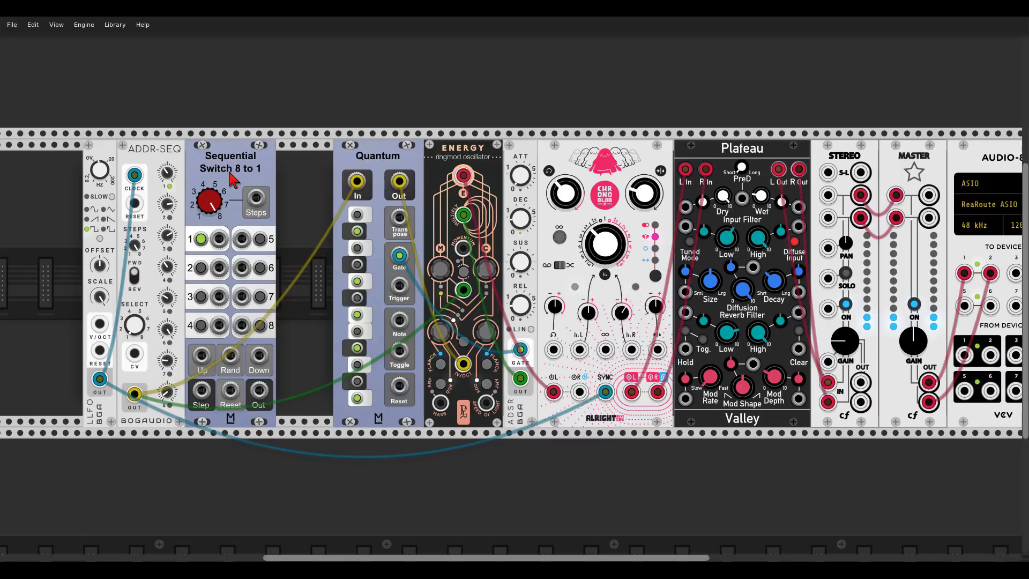
# Step: Add a Bogaudio S&H between ADDR-SEQ and the sequential switch and set its normal range to 0V-3V
pyautogui.moveTo(230, 171); pyautogui.dragTo(284, 173)
pyautogui.rightClick(219, 179)
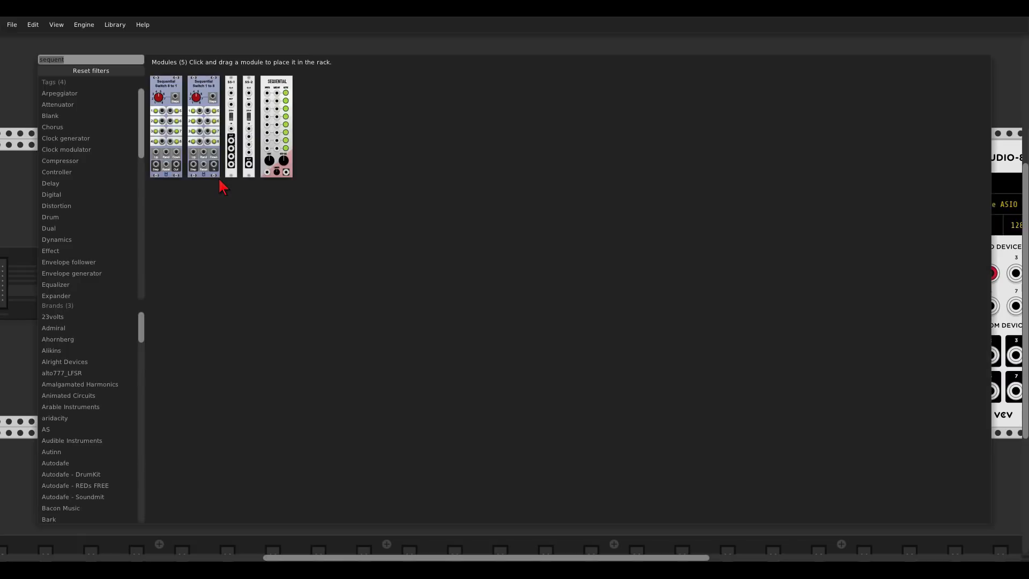
pyautogui.write('sample')
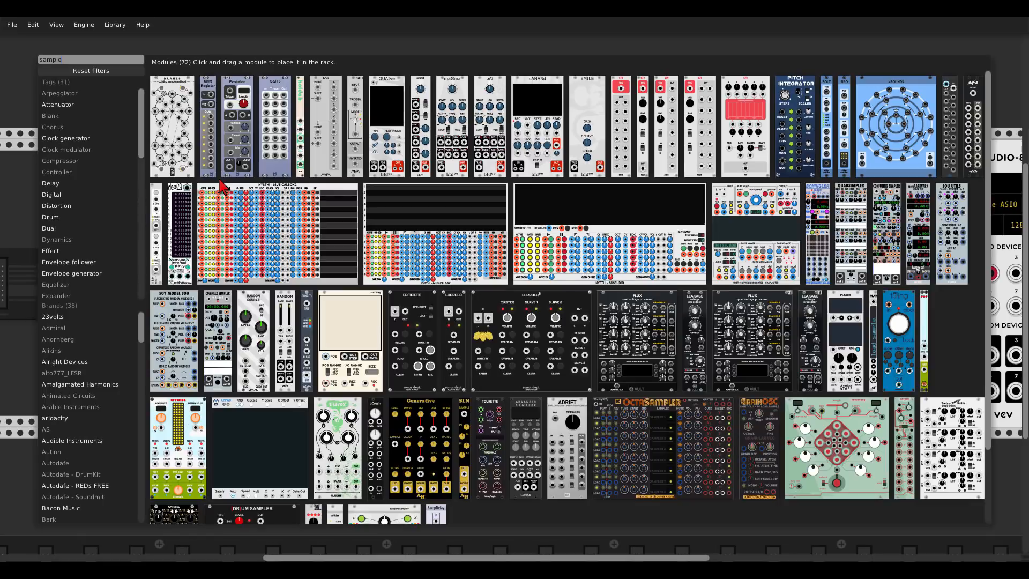
pyautogui.moveTo(159, 187); pyautogui.dragTo(213, 204)
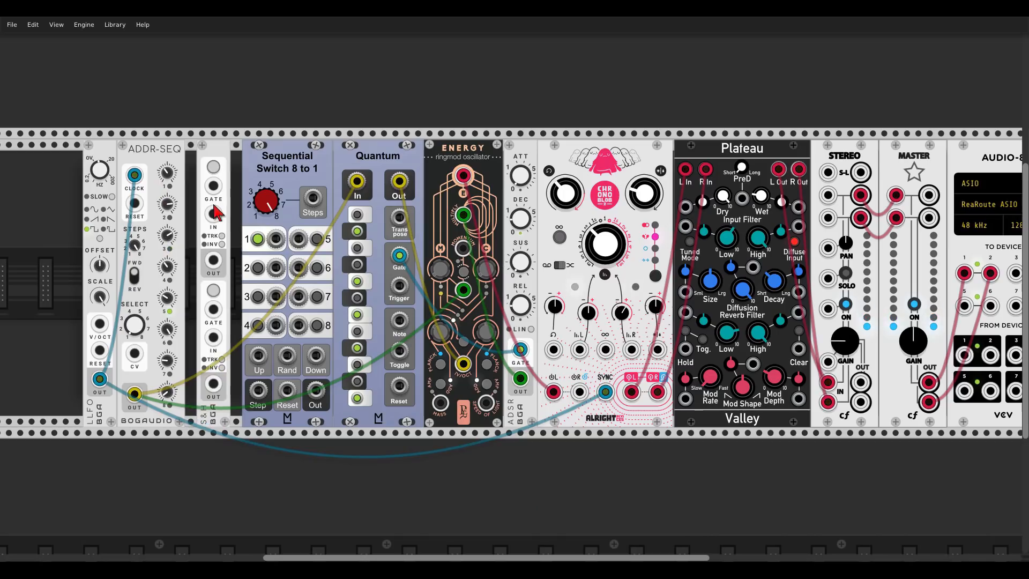
pyautogui.rightClick(214, 159)
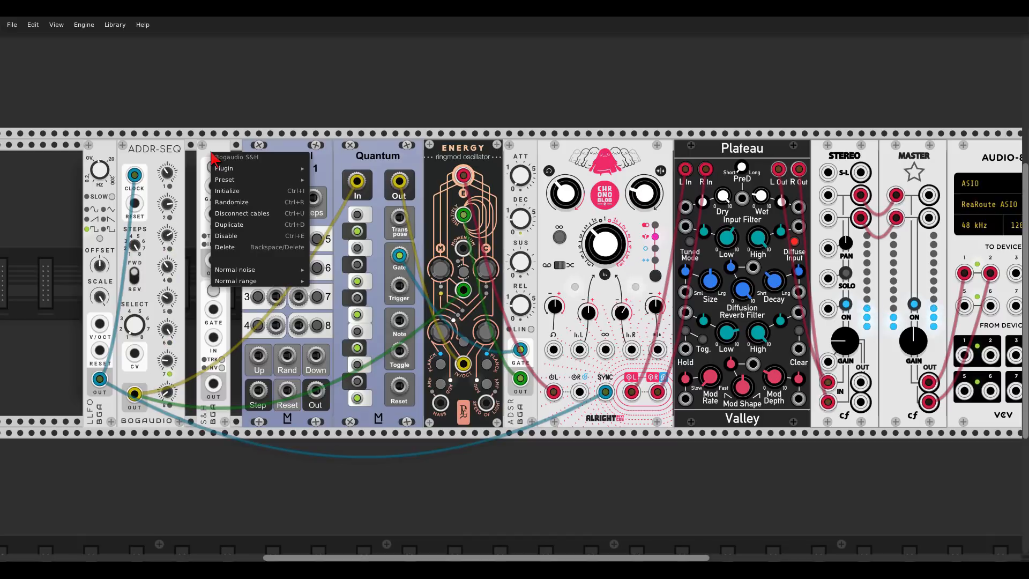
pyautogui.moveTo(290, 280)
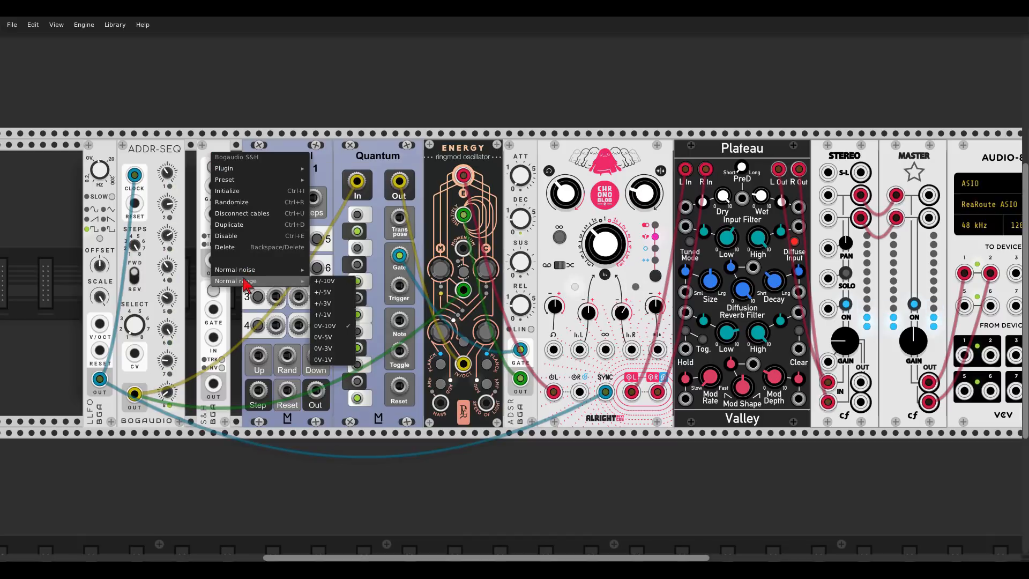
pyautogui.click(341, 349)
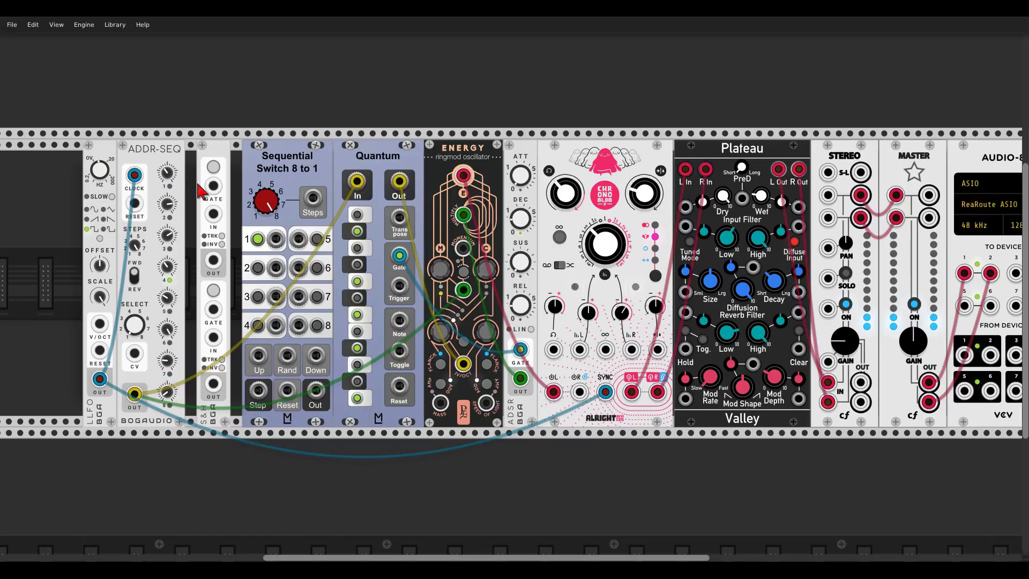
# Step: Gate S&H from the LLFO output, then patch S&H into sequential switch input 1 and ADDR-SEQ's output into inputs 2 to 8
pyautogui.moveTo(213, 186); pyautogui.dragTo(99, 379)
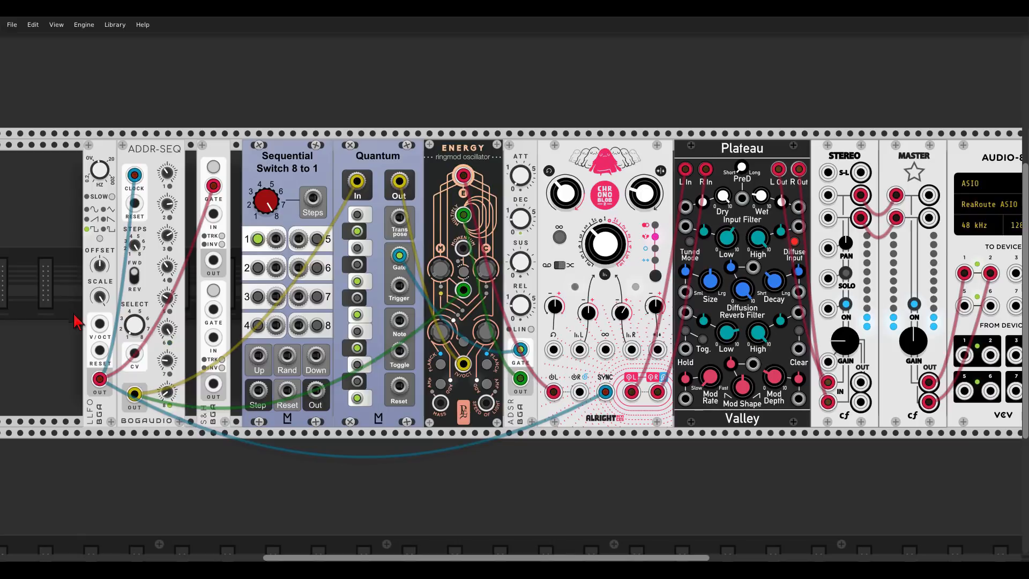
pyautogui.moveTo(213, 263); pyautogui.dragTo(275, 239)
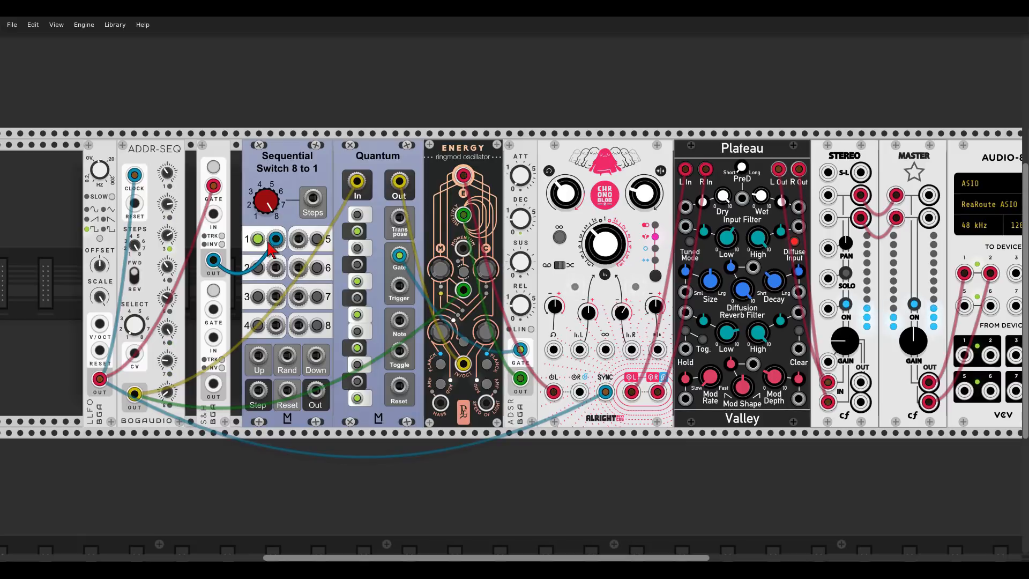
pyautogui.moveTo(170, 210)
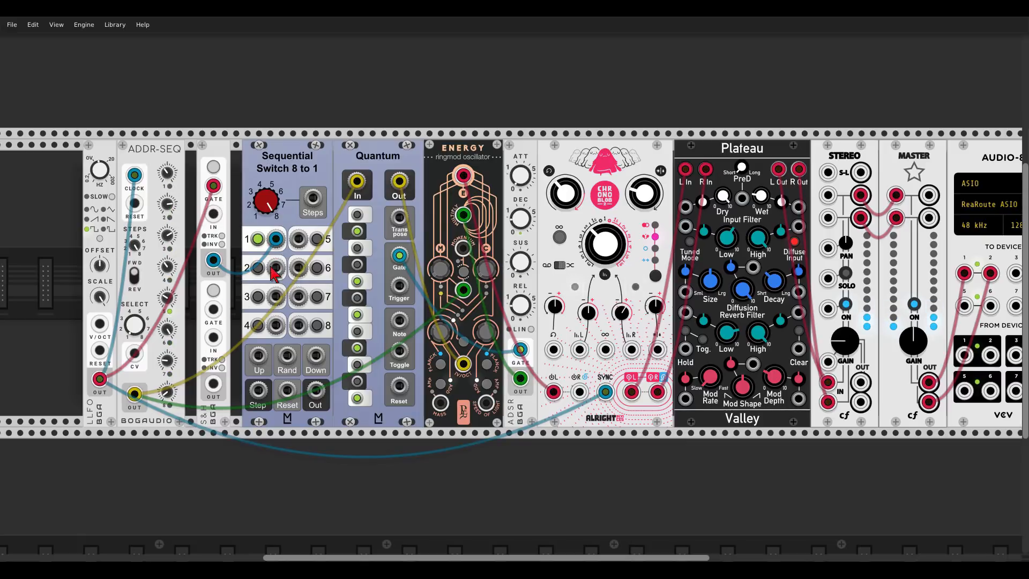
pyautogui.moveTo(275, 267); pyautogui.dragTo(275, 296)
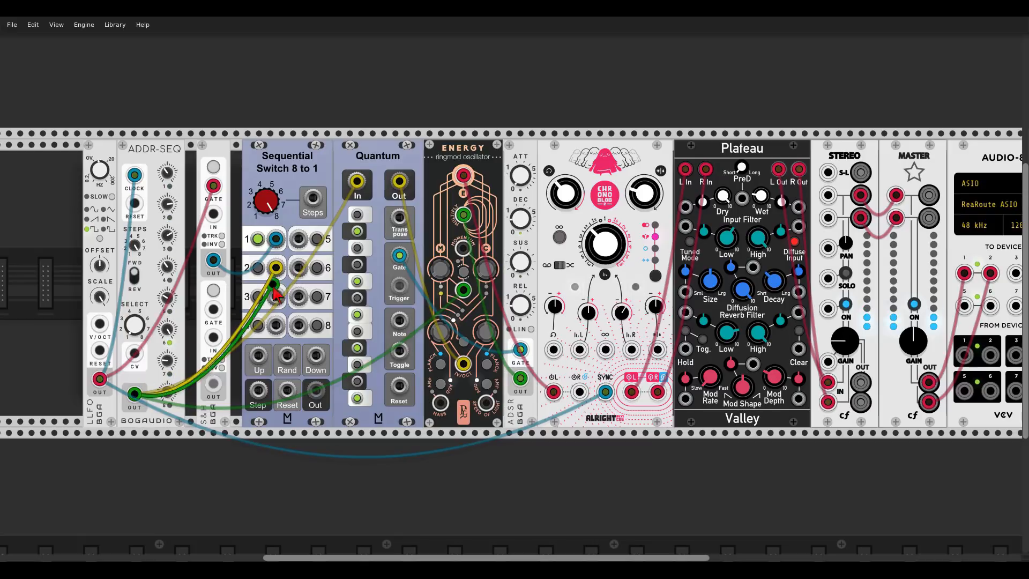
pyautogui.moveTo(135, 395); pyautogui.dragTo(298, 244)
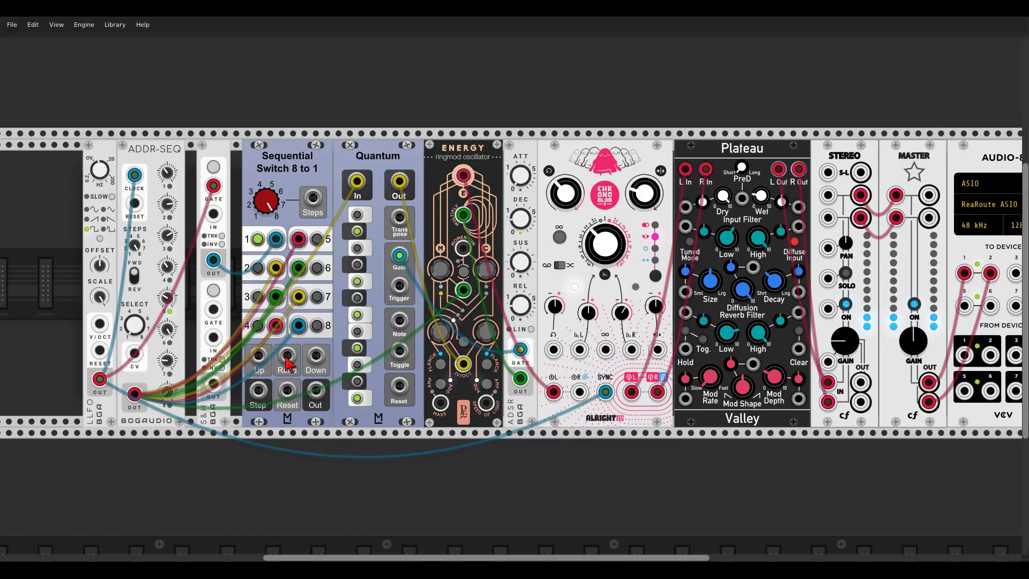
# Step: Patch the LLFO output into the sequential switch's Rand input and feed Quantum's input from the switch's Out
pyautogui.moveTo(287, 364); pyautogui.dragTo(99, 379)
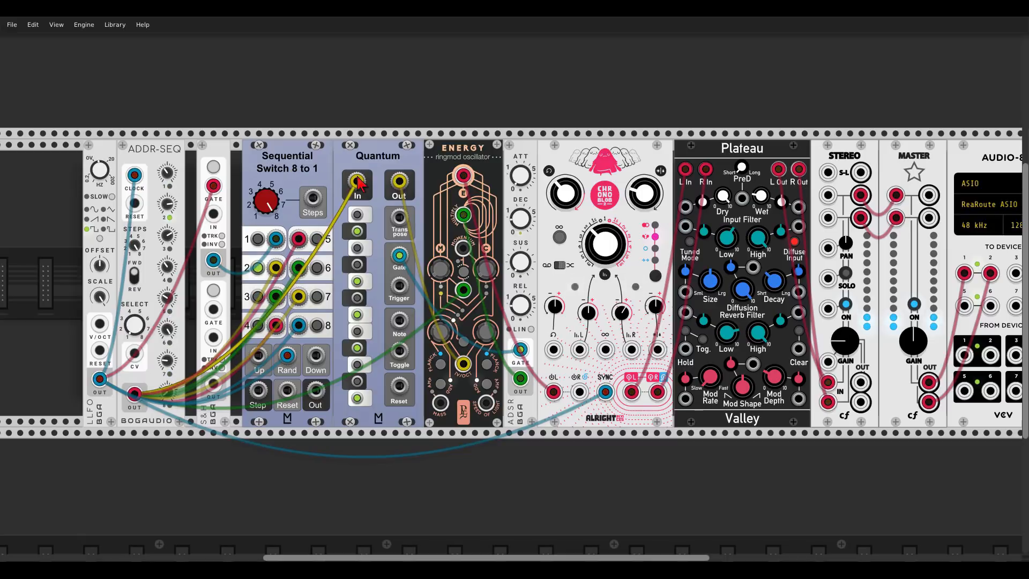
pyautogui.moveTo(356, 182); pyautogui.dragTo(323, 388)
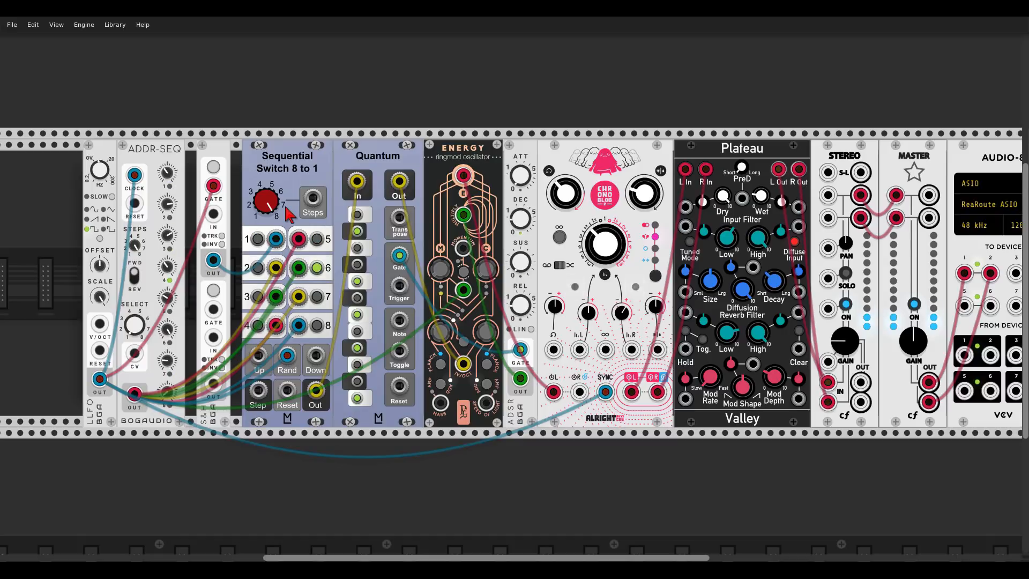
# Step: Add a Bogaudio STACK before the sequential switch and route the ADDR-SEQ signal for input 7 through its V/OCT input
pyautogui.moveTo(222, 163); pyautogui.dragTo(263, 163)
pyautogui.rightClick(239, 178)
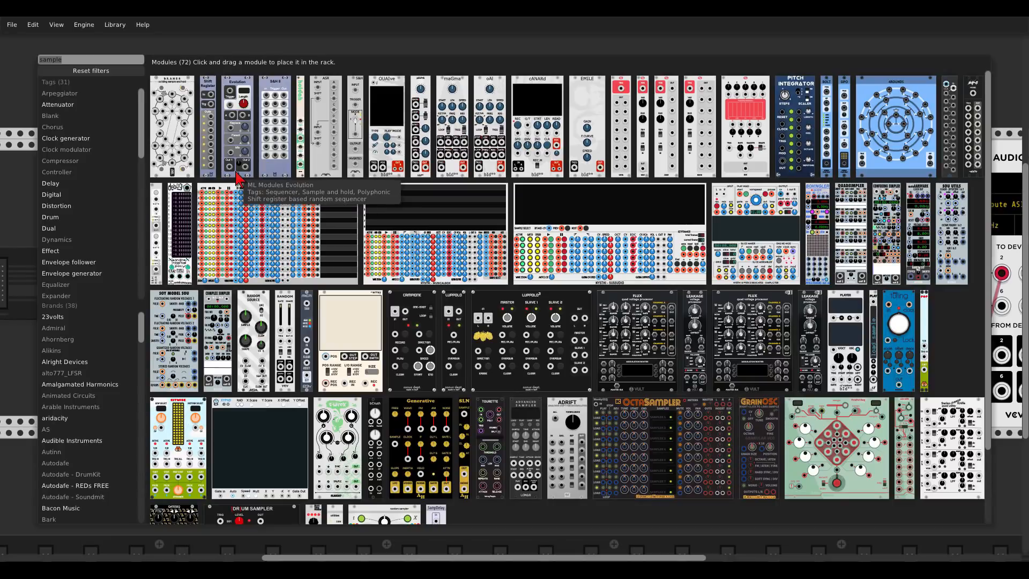
pyautogui.write('stack')
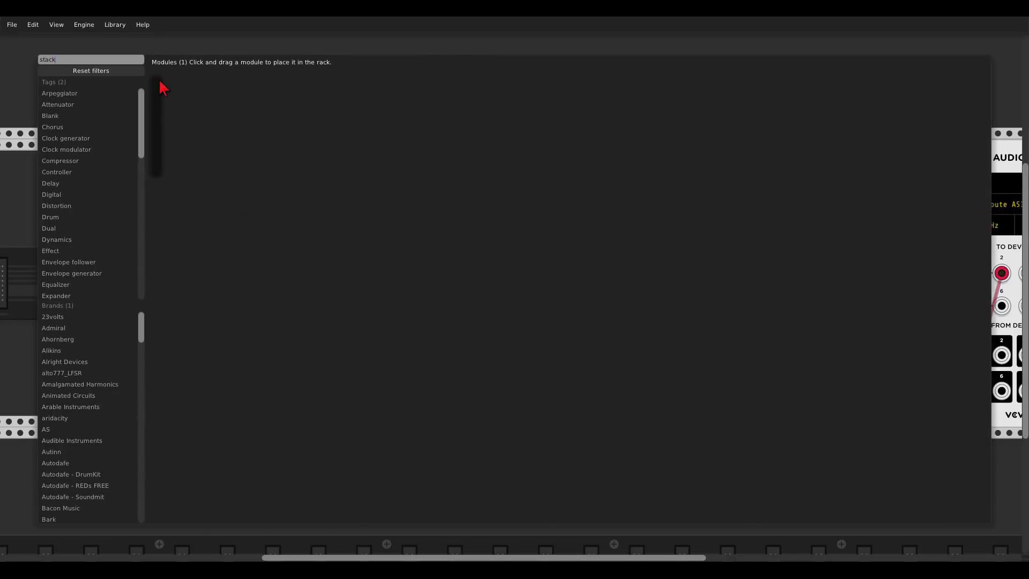
pyautogui.moveTo(160, 83); pyautogui.dragTo(229, 156)
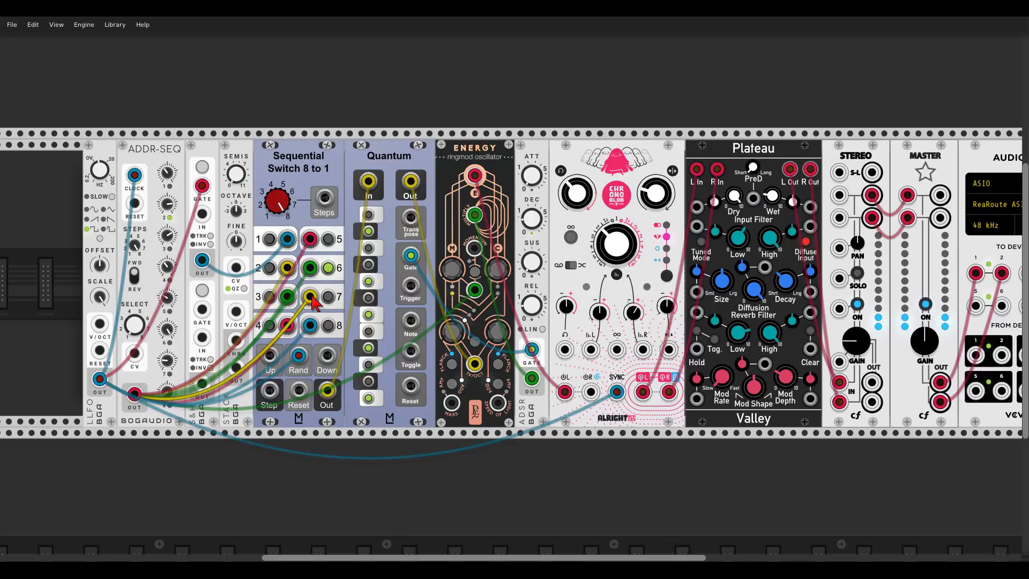
pyautogui.moveTo(313, 300); pyautogui.dragTo(236, 312)
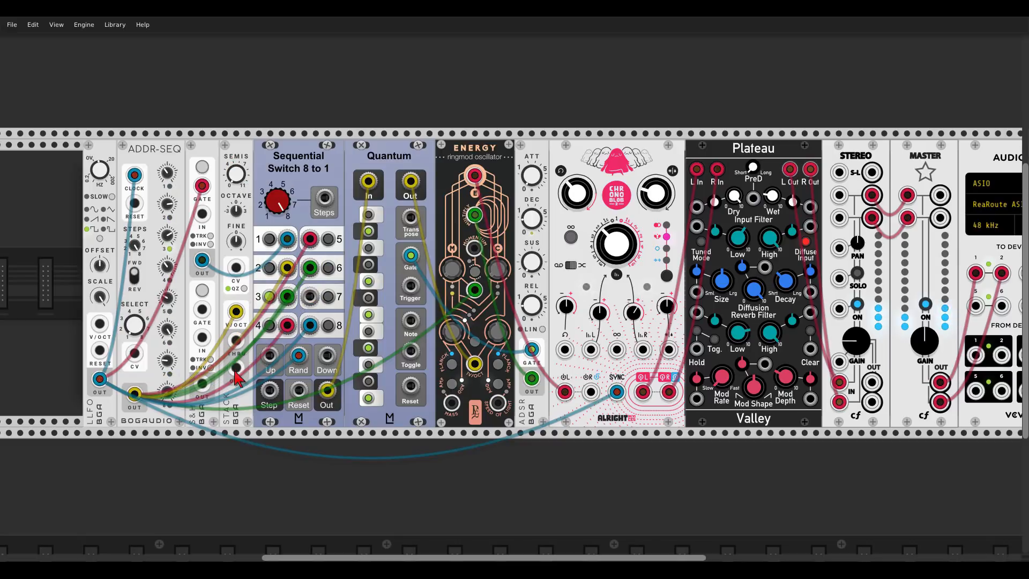
pyautogui.moveTo(236, 368); pyautogui.dragTo(309, 298)
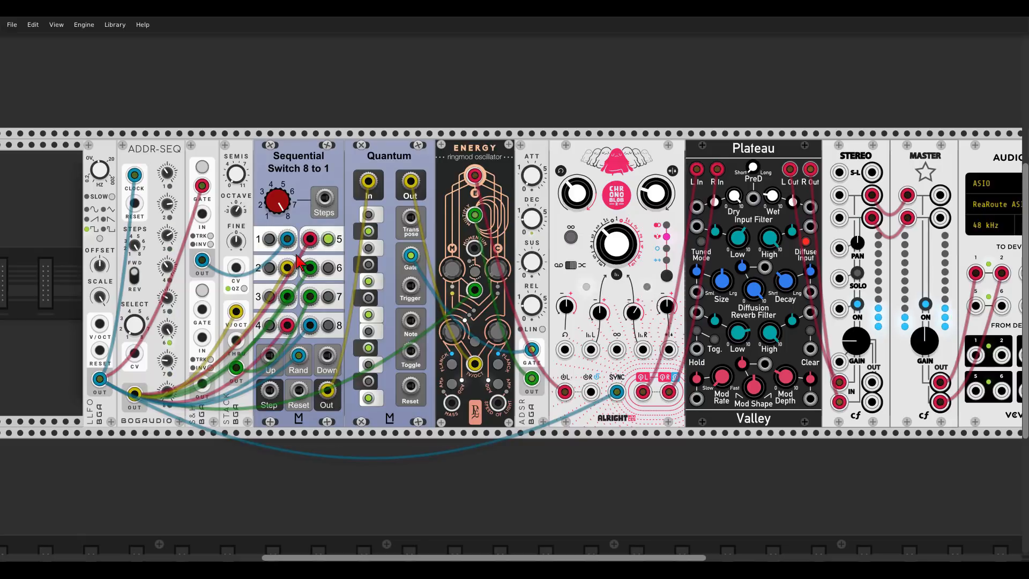
pyautogui.moveTo(475, 107); pyautogui.dragTo(423, 105)
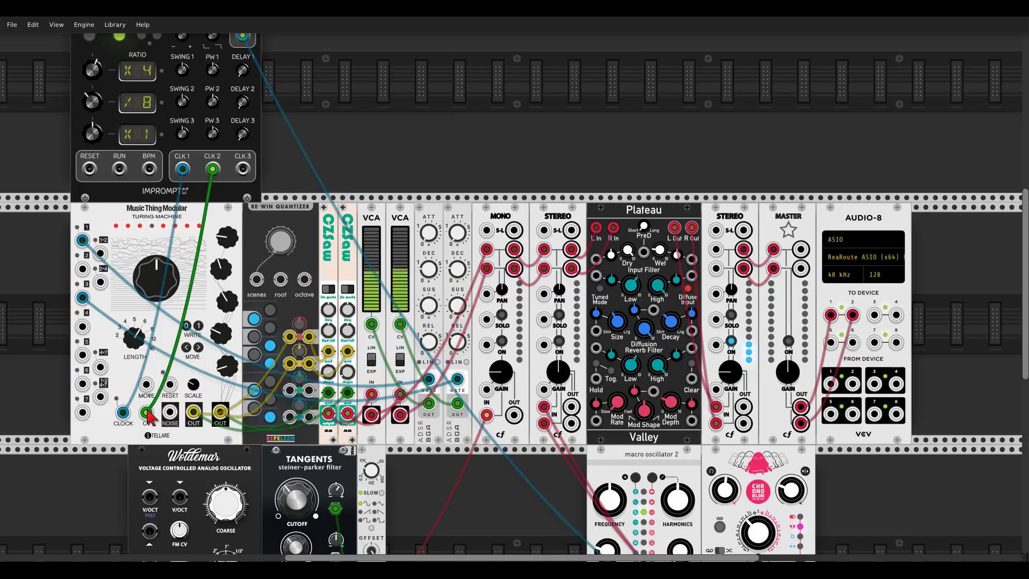
# Step: Switch on the master output and the MONO mixer channel carrying the filtered Woldemar oscillator
pyautogui.click(787, 340)
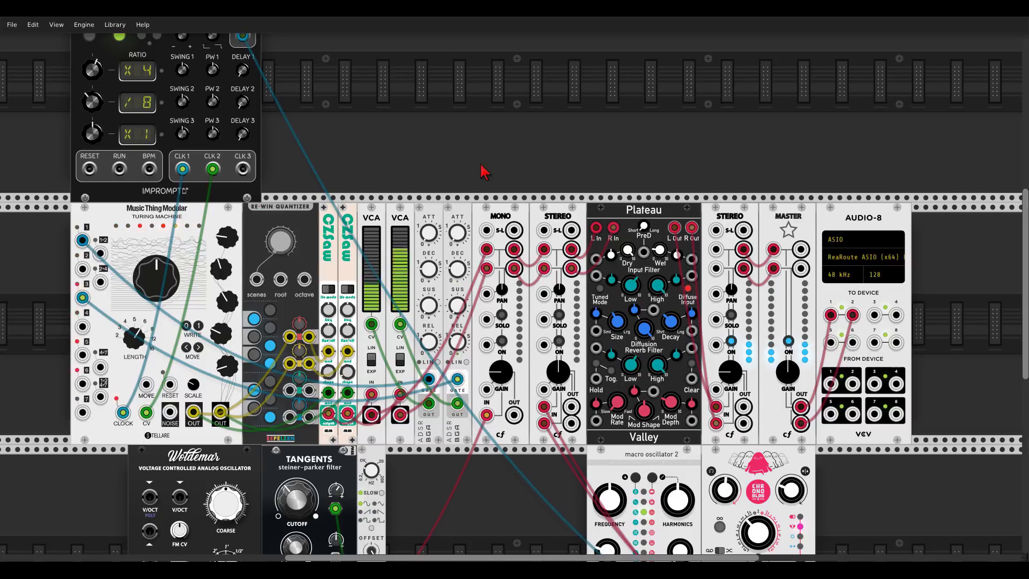
pyautogui.scroll(-5, 469, 168)
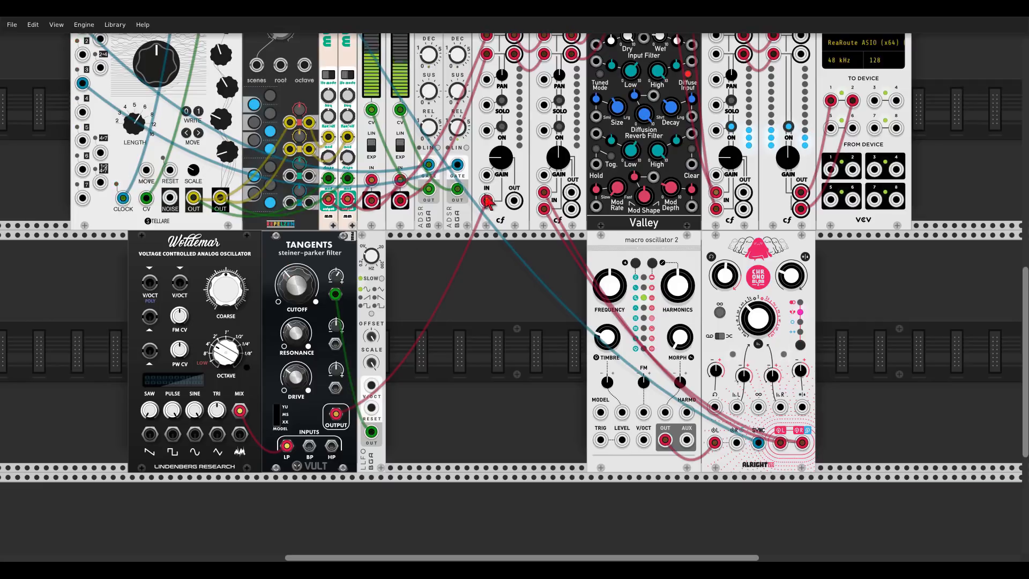
pyautogui.click(501, 128)
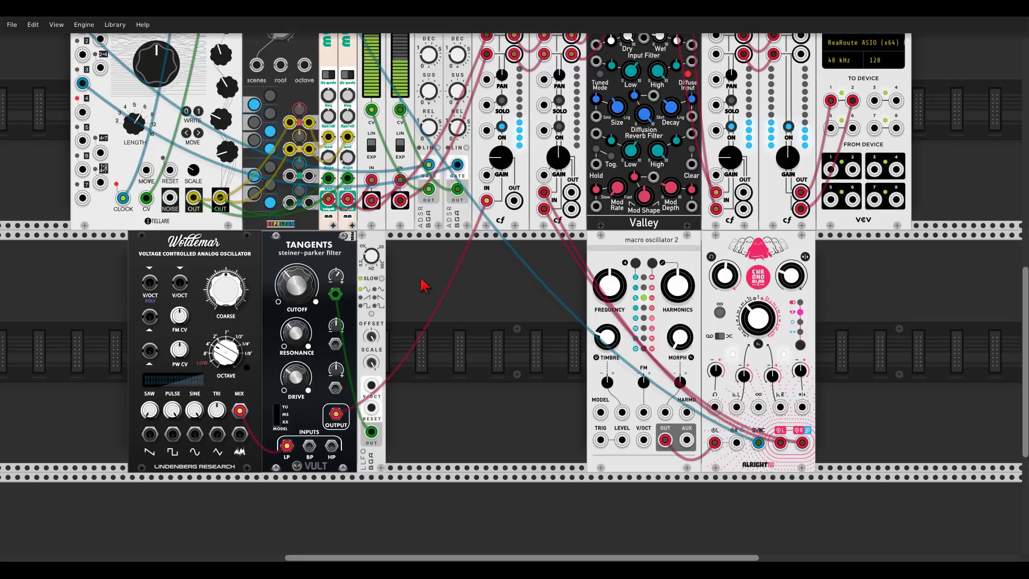
pyautogui.moveTo(338, 282)
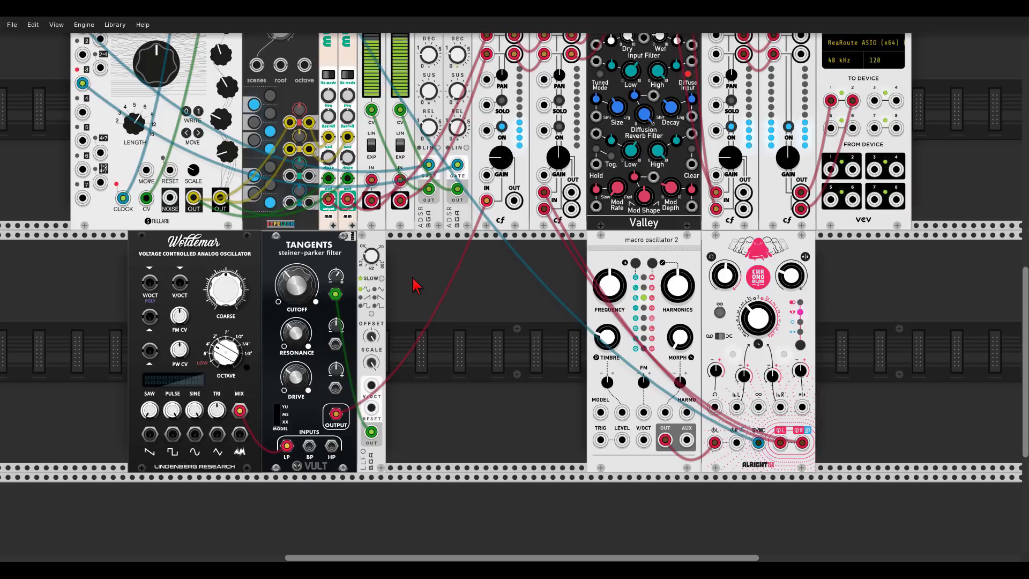
# Step: Search the module library for "sample and" and place an S&H module directly before the Woldemar oscillator
pyautogui.rightClick(96, 287)
pyautogui.write('sample and')
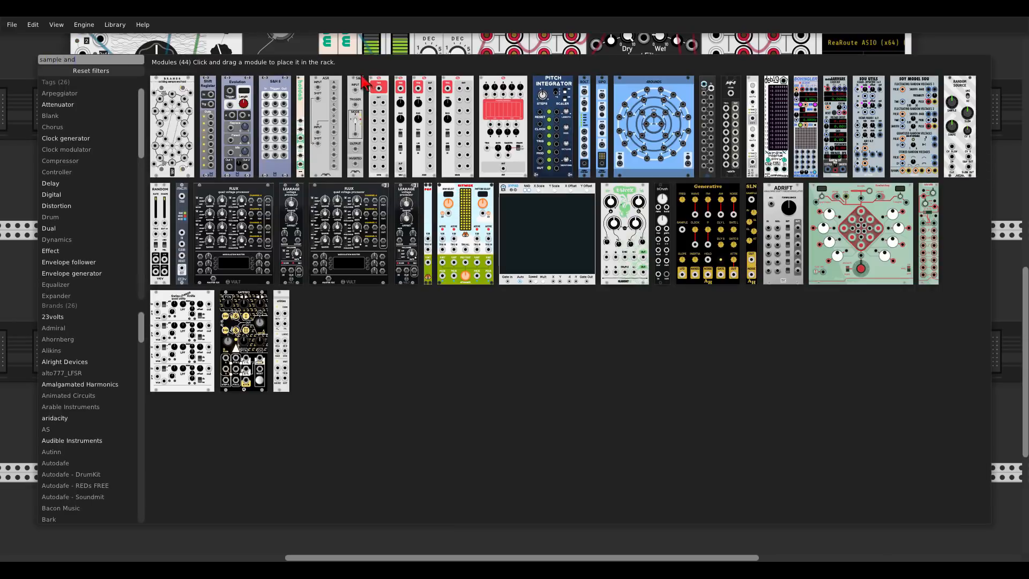
pyautogui.moveTo(356, 109); pyautogui.dragTo(123, 277)
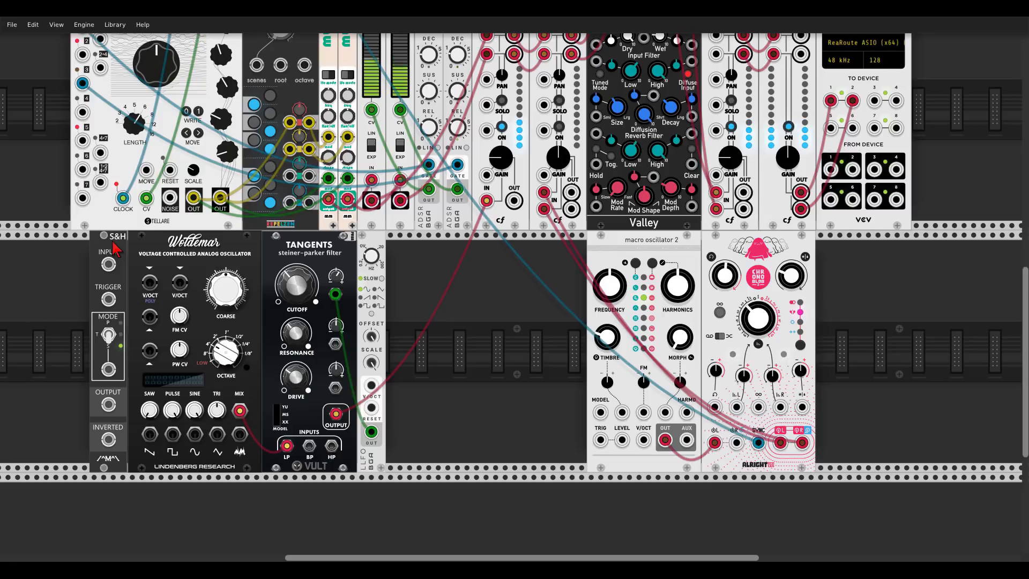
# Step: Patch the Turing Machine's output into S&H, trigger it from CLK 2, and route its output through the quantizer to Woldemar's second V/OCT input
pyautogui.moveTo(108, 264); pyautogui.dragTo(192, 199)
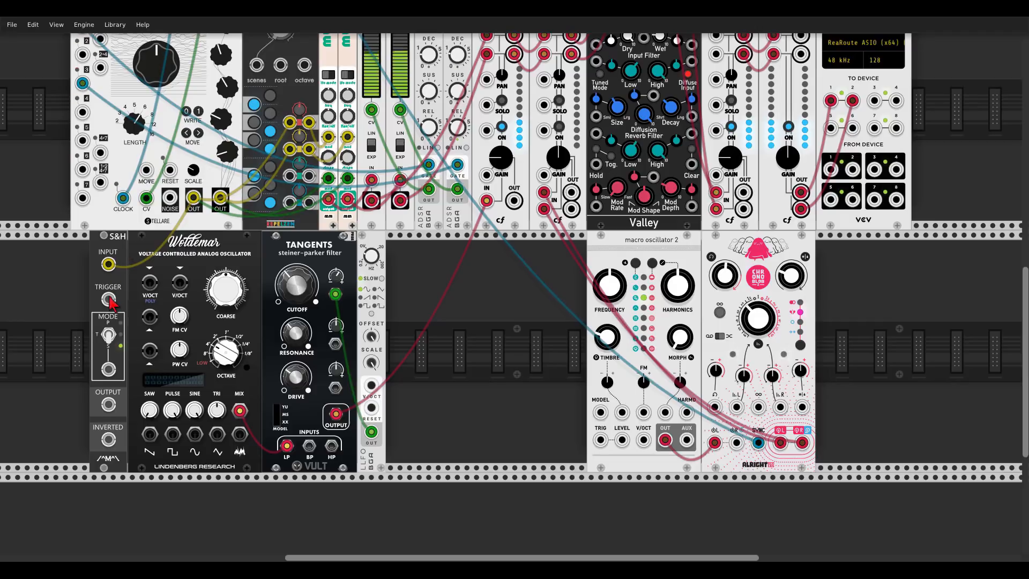
pyautogui.moveTo(108, 299); pyautogui.dragTo(213, 139)
pyautogui.scroll(-7, 68, 225)
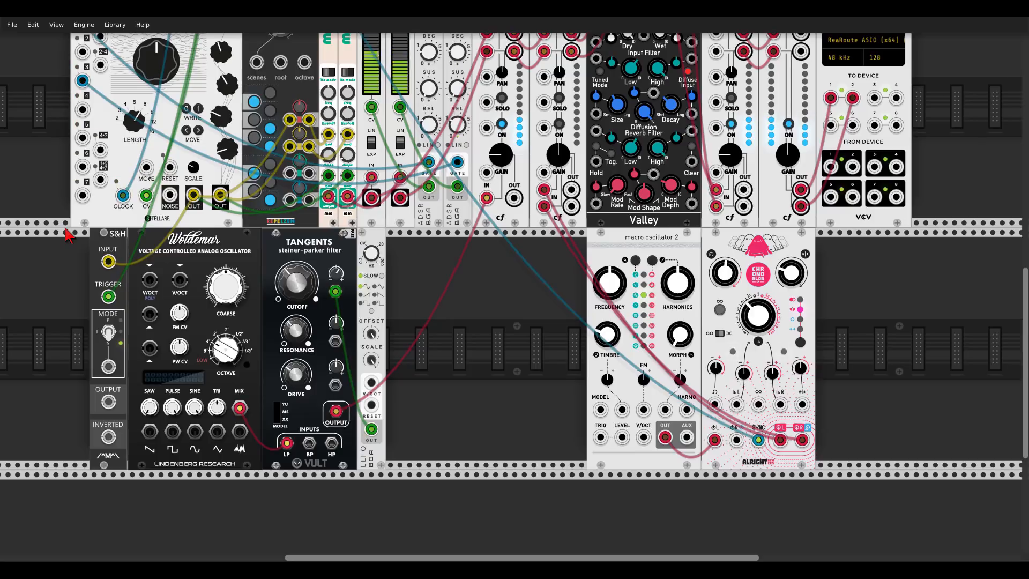
pyautogui.moveTo(109, 401); pyautogui.dragTo(189, 284)
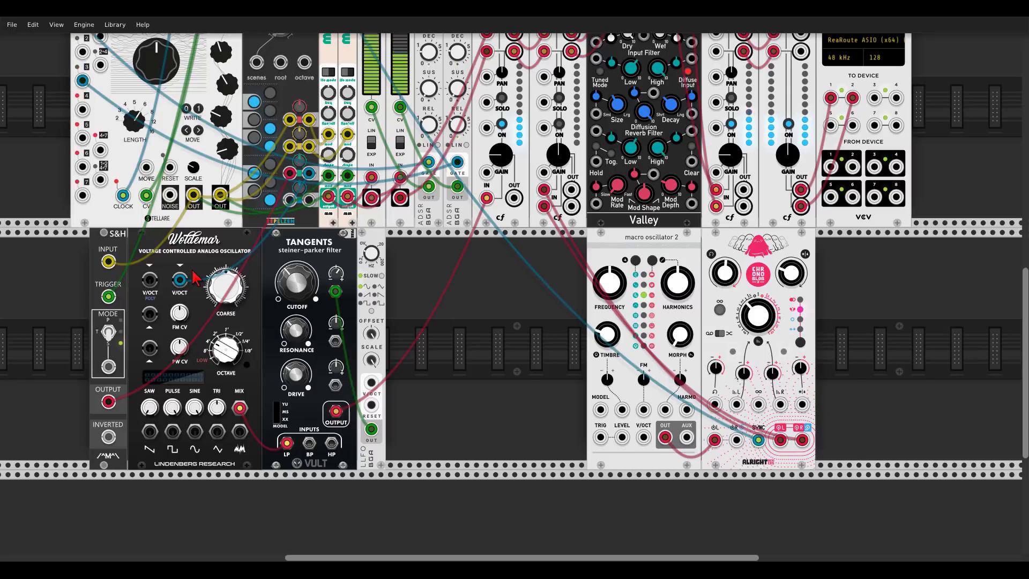
# Step: Shift Woldemar and its neighbouring modules to make room and place an OrangeLine Fence between S&H and Woldemar
pyautogui.moveTo(203, 247); pyautogui.dragTo(324, 251)
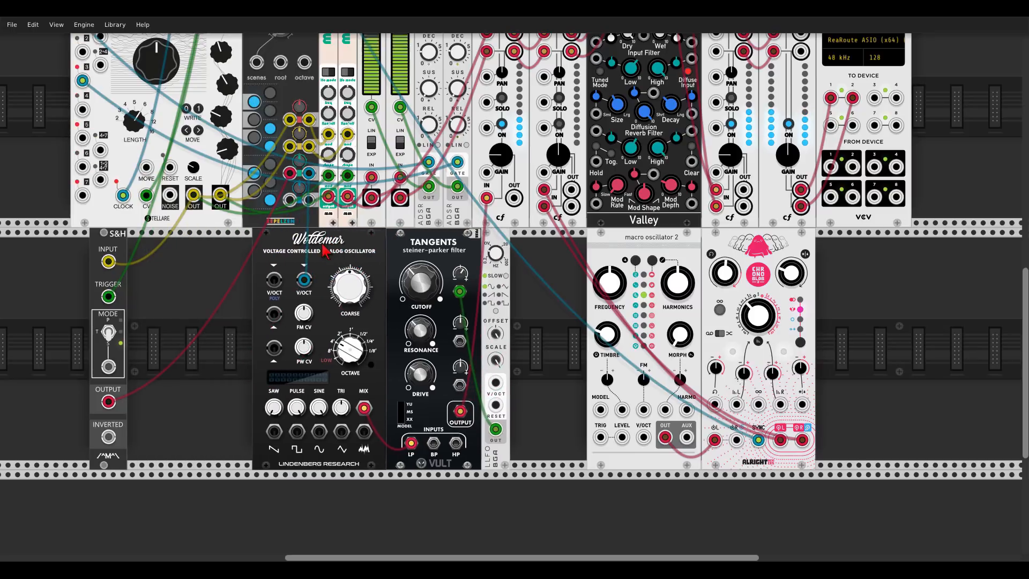
pyautogui.rightClick(224, 276)
pyautogui.write('fence')
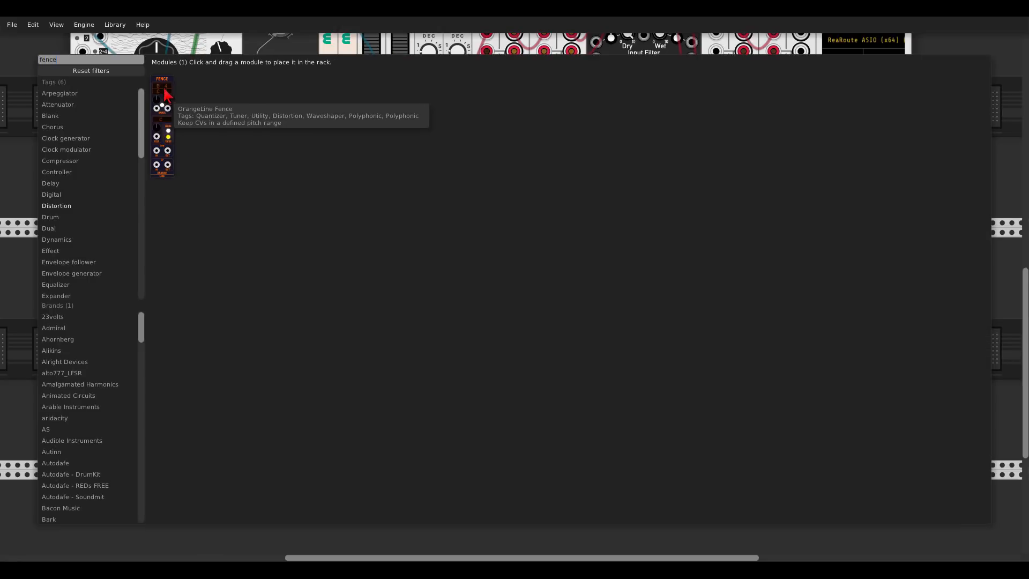
pyautogui.moveTo(163, 108); pyautogui.dragTo(217, 238)
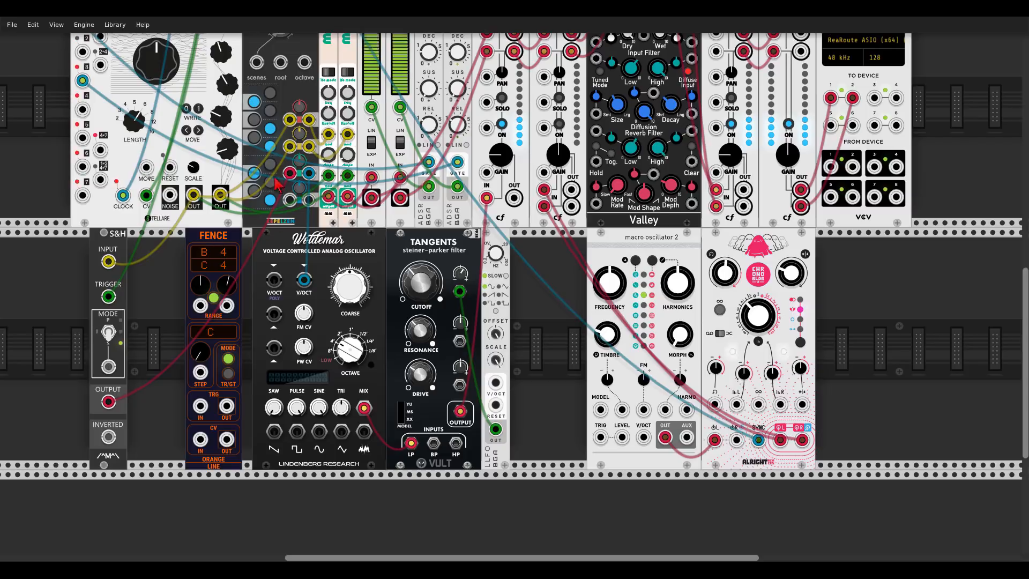
# Step: Route S&H's output through Fence's CV input and output into the quantizer, and try Fence's lower range bound
pyautogui.moveTo(289, 172)
pyautogui.mouseDown()
pyautogui.moveTo(239, 257)
pyautogui.moveTo(200, 439)
pyautogui.moveTo(290, 174)
pyautogui.mouseUp()
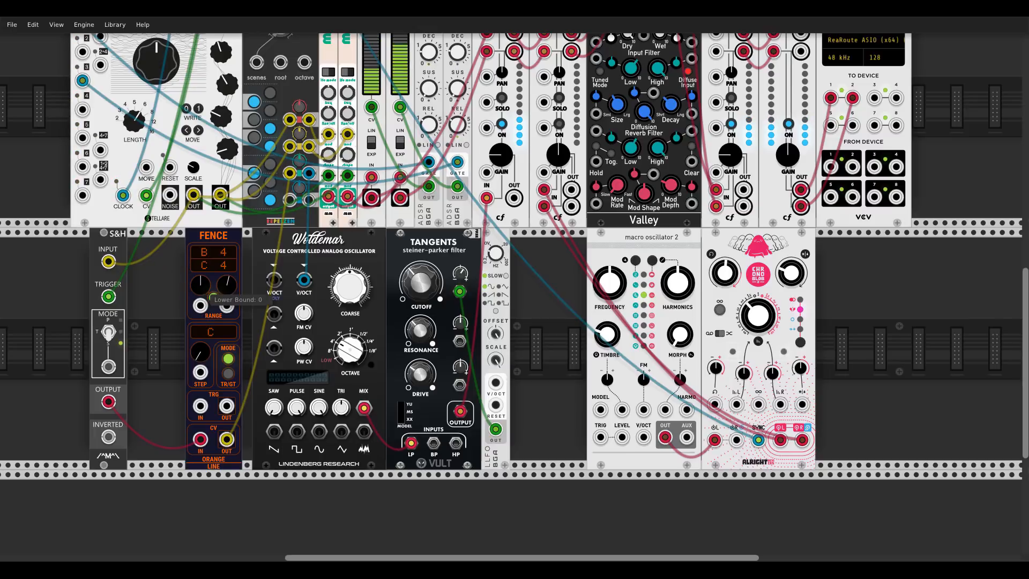
pyautogui.moveTo(212, 296); pyautogui.dragTo(207, 321)
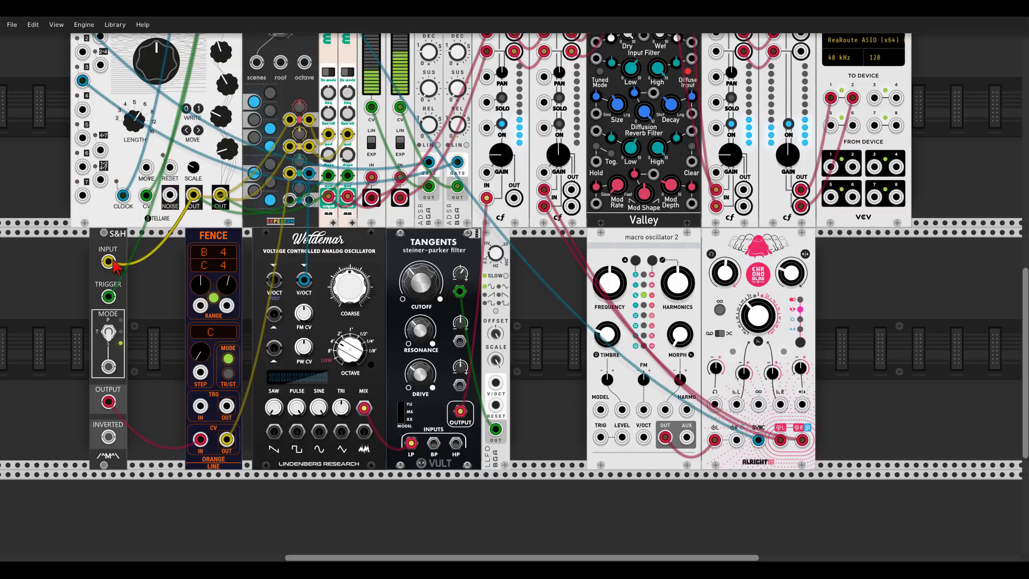
# Step: Unplug S&H's output, move its input and trigger cables to Fence's CV IN and TRG IN, and delete the S&H module
pyautogui.moveTo(200, 439); pyautogui.dragTo(173, 375)
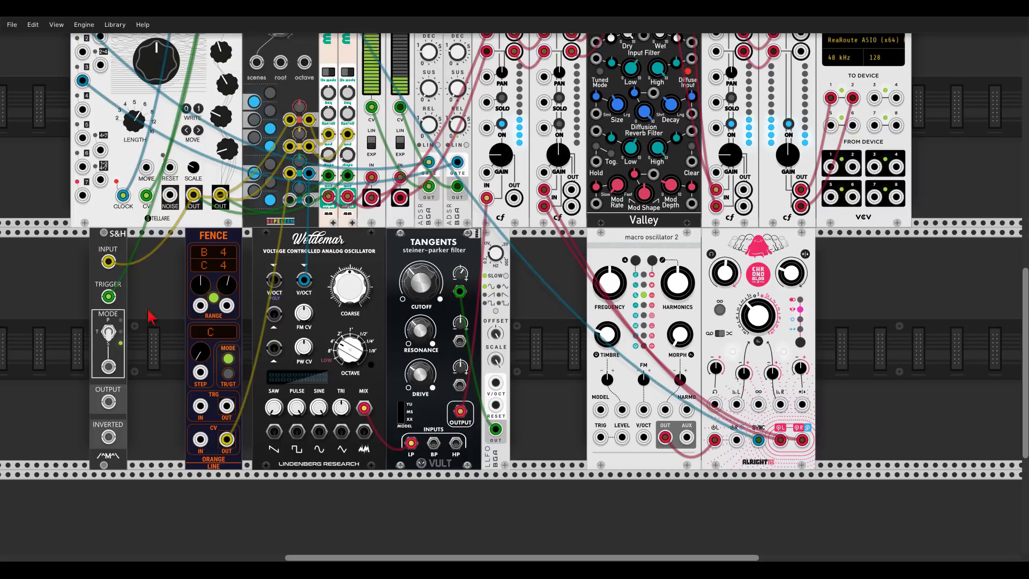
pyautogui.moveTo(108, 262); pyautogui.dragTo(200, 440)
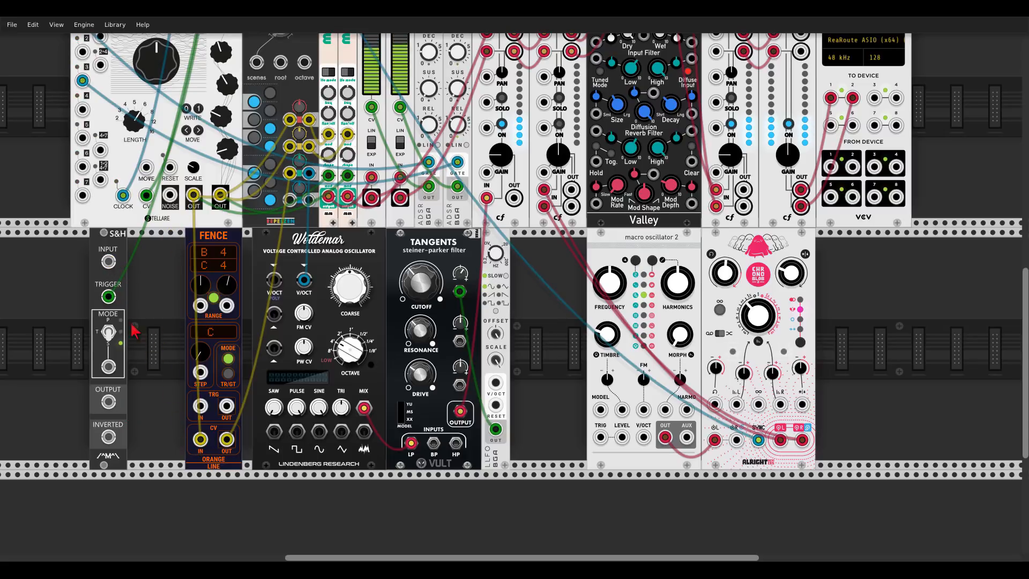
pyautogui.moveTo(108, 297); pyautogui.dragTo(200, 406)
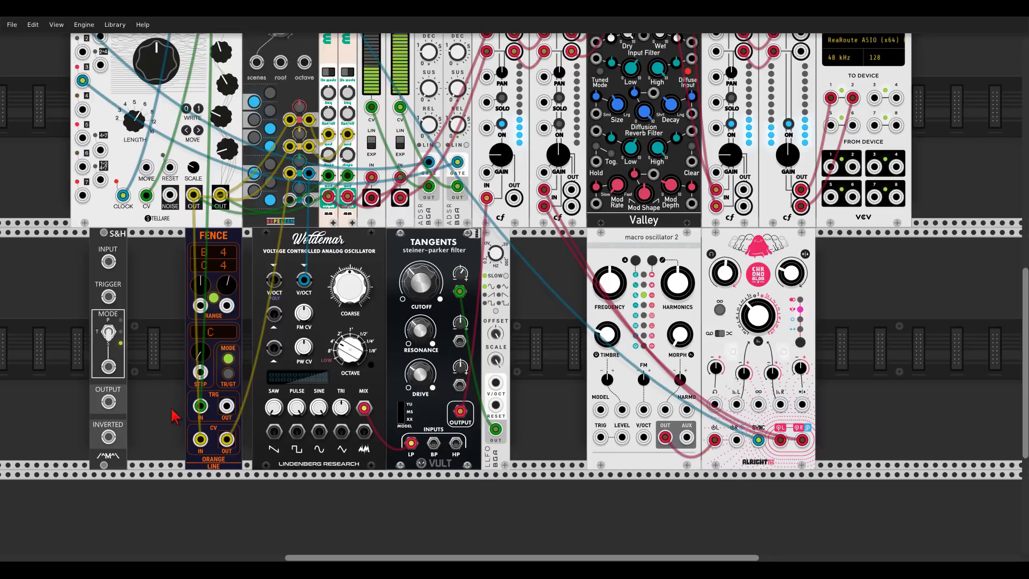
pyautogui.rightClick(115, 247)
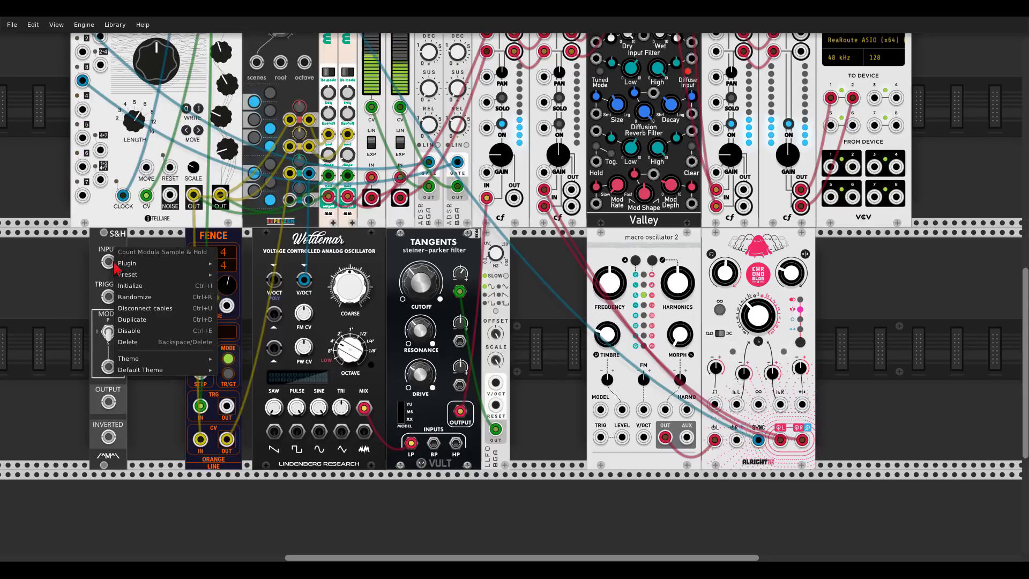
pyautogui.click(127, 341)
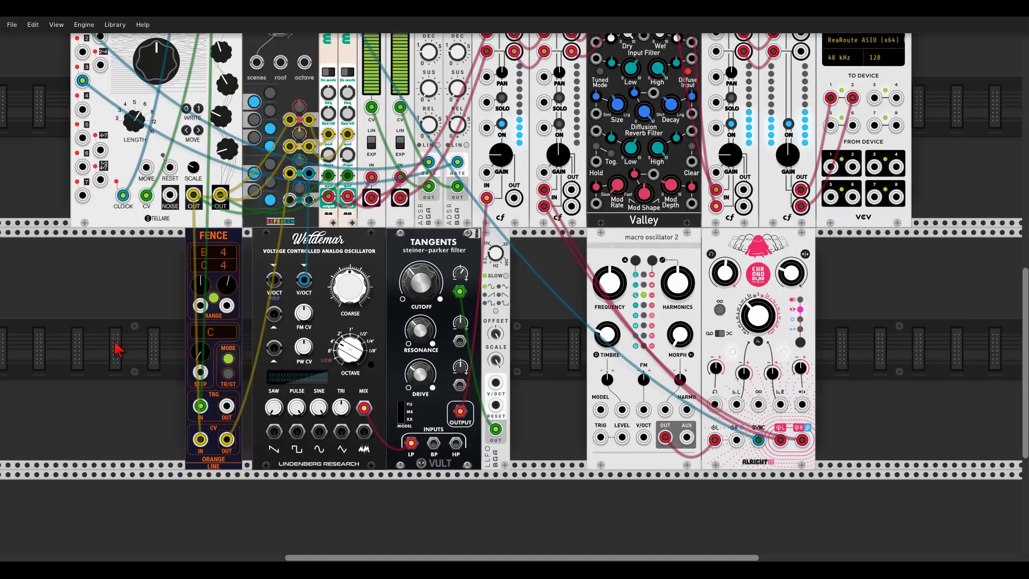
# Step: Shift the Fence and Woldemar group into the freed space and place a second Fence directly before Macro Oscillator 2
pyautogui.moveTo(478, 246); pyautogui.dragTo(370, 247)
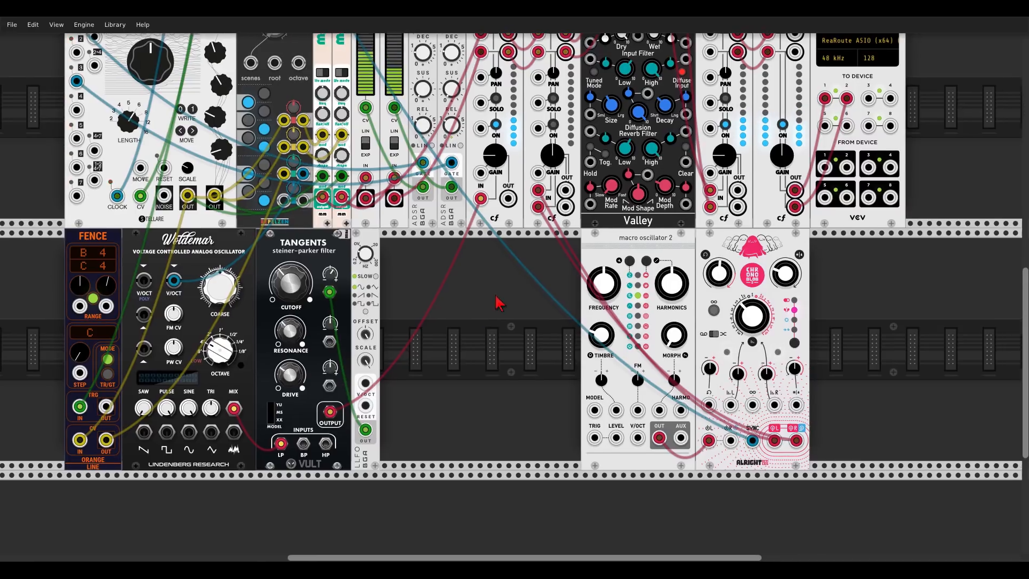
pyautogui.hscroll(4, 501, 292)
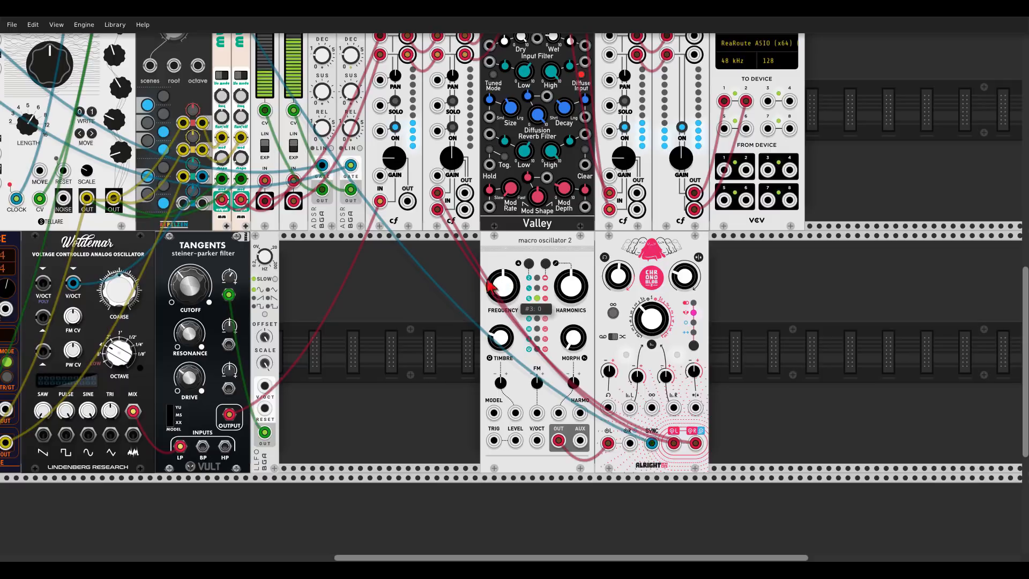
pyautogui.rightClick(434, 285)
pyautogui.moveTo(170, 94); pyautogui.dragTo(449, 240)
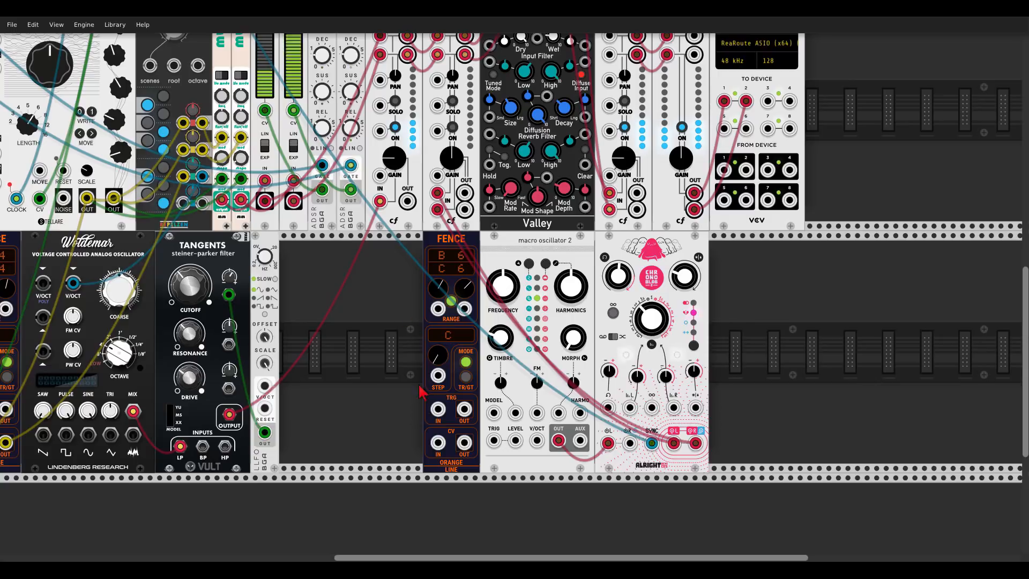
# Step: Patch the Turing Machine's second output into the new Fence's CV IN and its pulse output 5 into TRG IN
pyautogui.moveTo(438, 442); pyautogui.dragTo(113, 199)
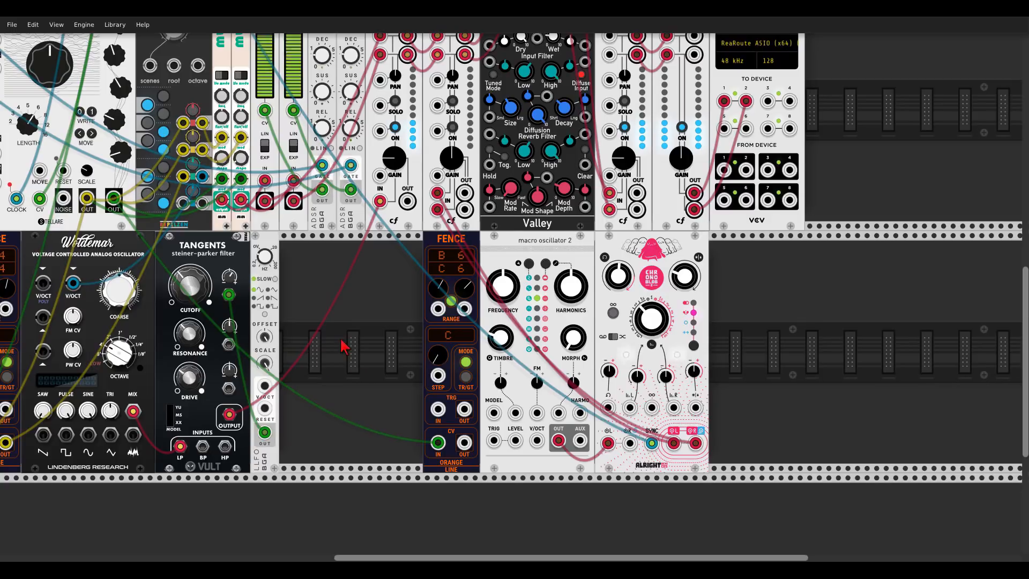
pyautogui.moveTo(345, 345); pyautogui.dragTo(522, 376)
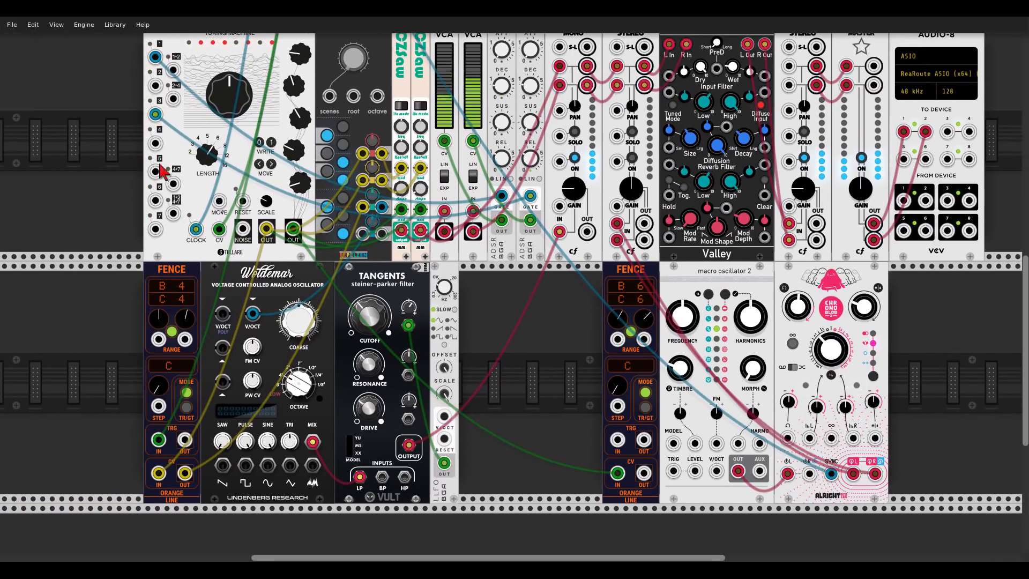
pyautogui.moveTo(157, 177); pyautogui.dragTo(617, 439)
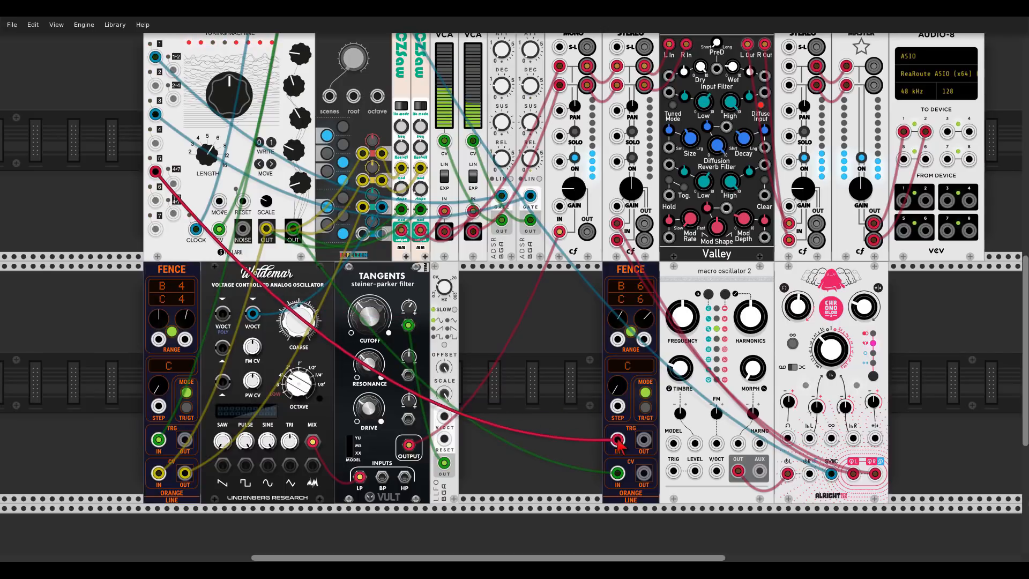
# Step: Patch pulse 5 into Macro Oscillator 2's TRIG and route the second Fence's CV output through the quantizer to its V/OCT
pyautogui.moveTo(573, 376); pyautogui.dragTo(422, 340)
pyautogui.click(525, 442)
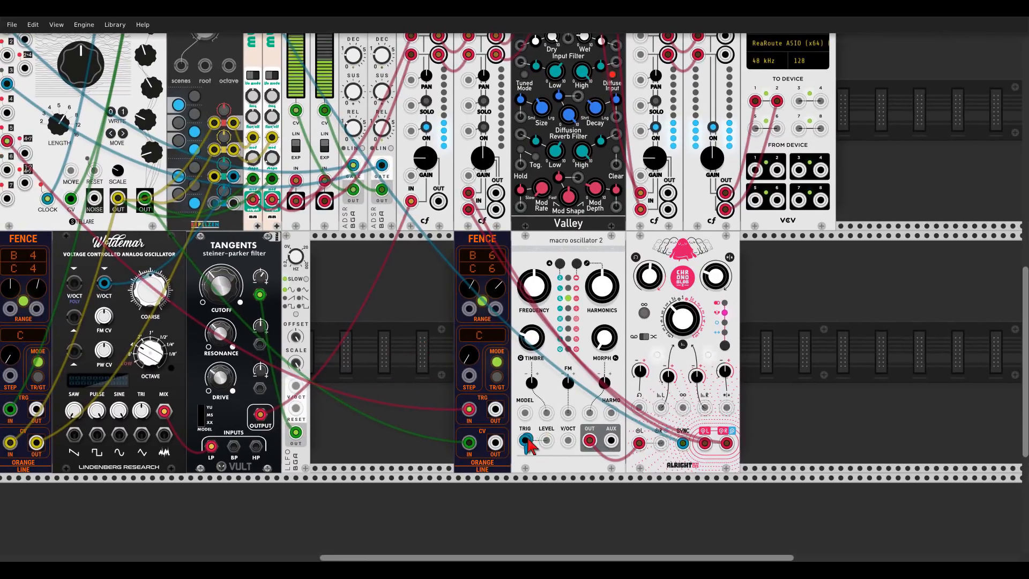
pyautogui.moveTo(471, 410); pyautogui.dragTo(524, 441)
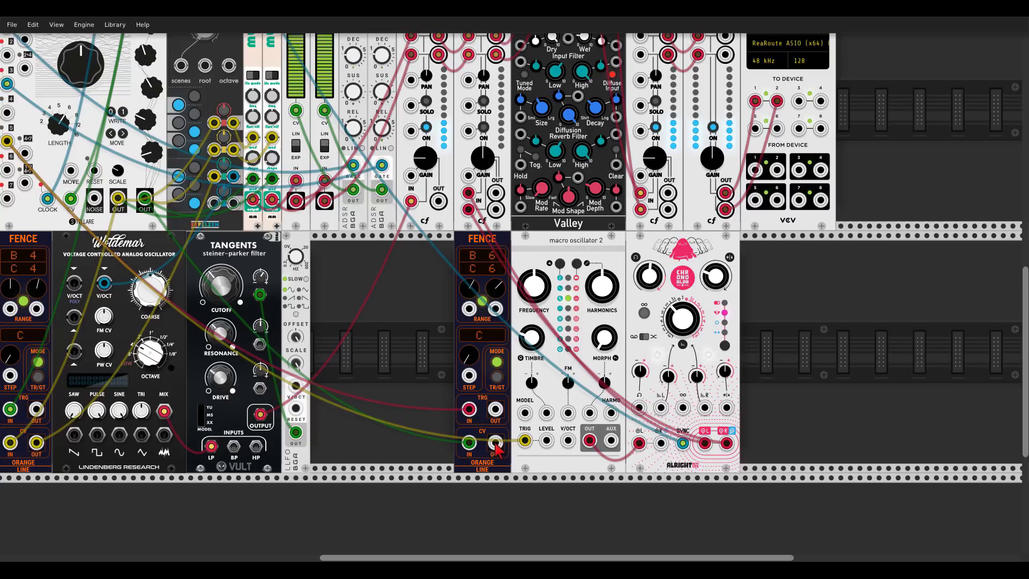
pyautogui.moveTo(495, 443); pyautogui.dragTo(567, 441)
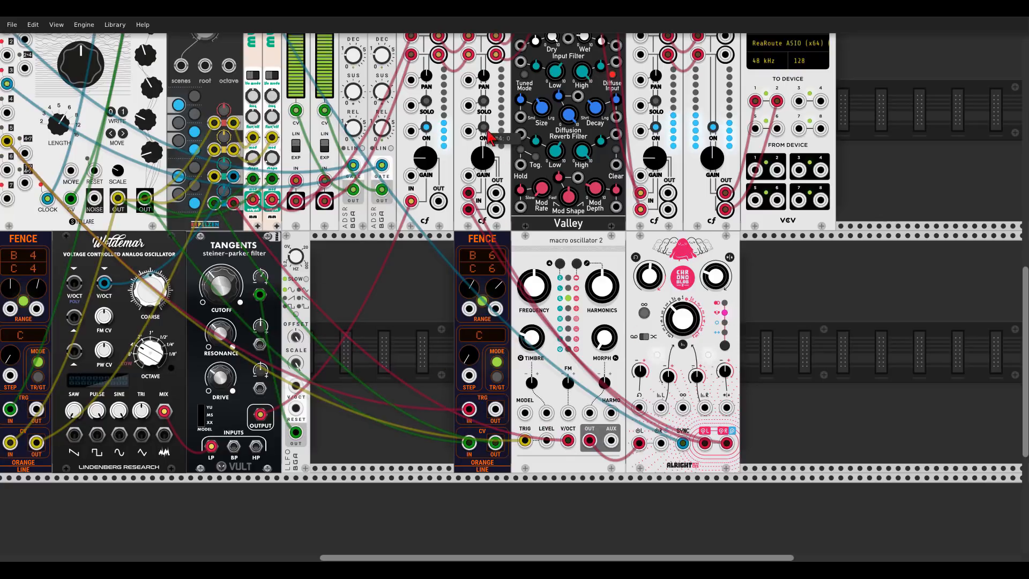
pyautogui.moveTo(416, 262); pyautogui.dragTo(484, 325)
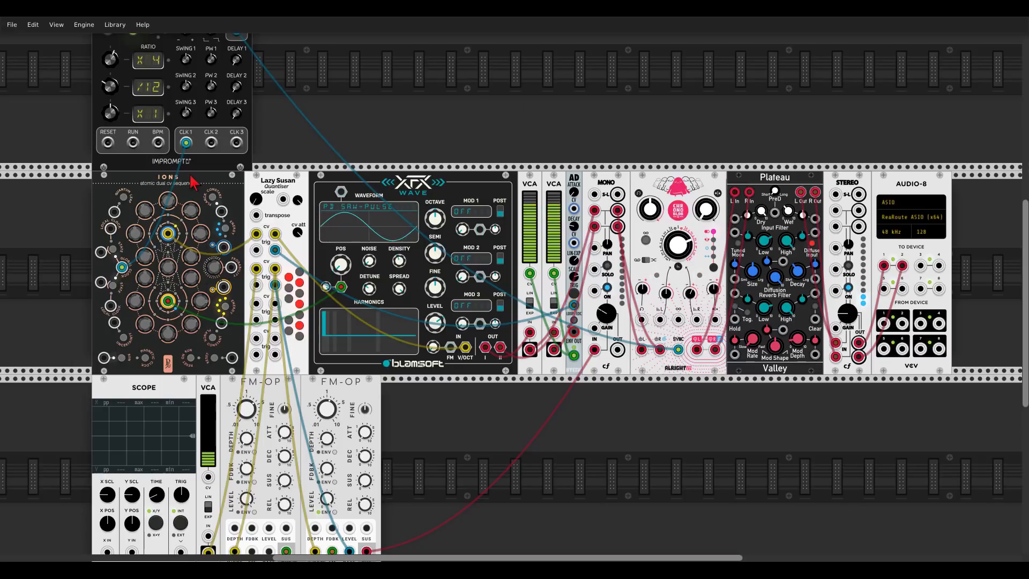
# Step: Make room before Ions in the other patch, place a RE-BURST module there and close the remaining gap in the row
pyautogui.moveTo(188, 176); pyautogui.dragTo(277, 182)
pyautogui.rightClick(149, 218)
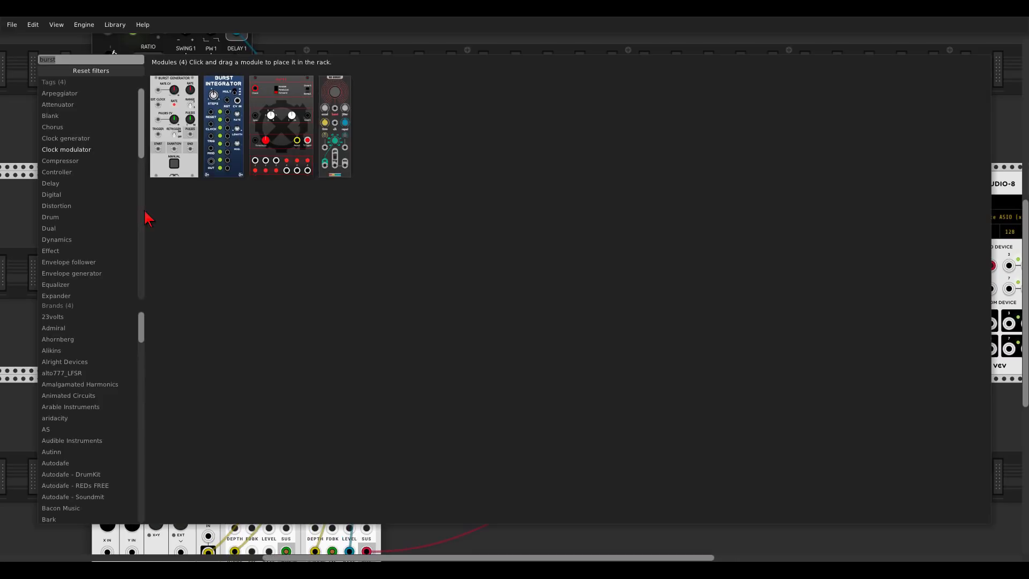
pyautogui.moveTo(334, 126); pyautogui.dragTo(123, 214)
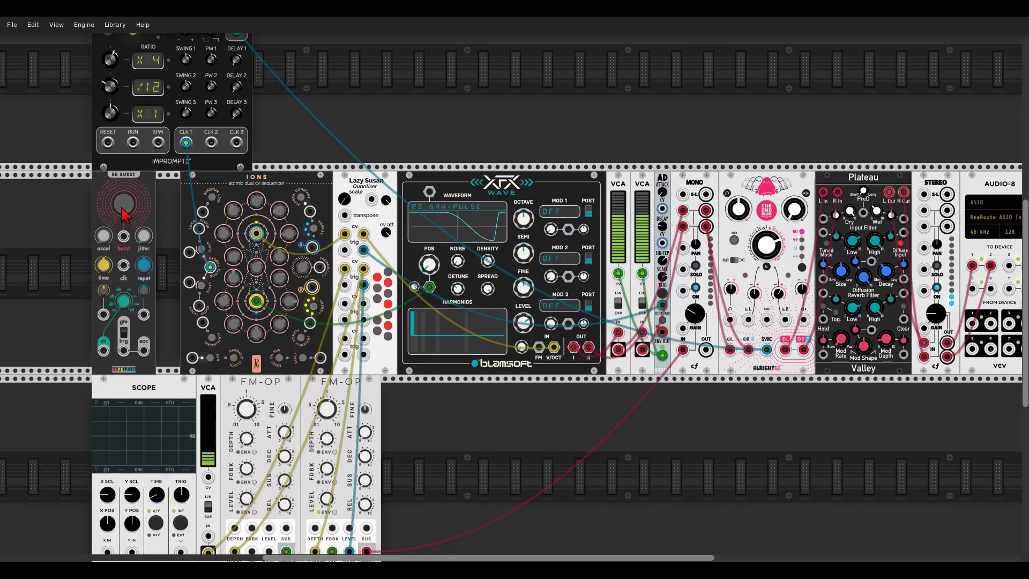
pyautogui.moveTo(1005, 190); pyautogui.dragTo(980, 190)
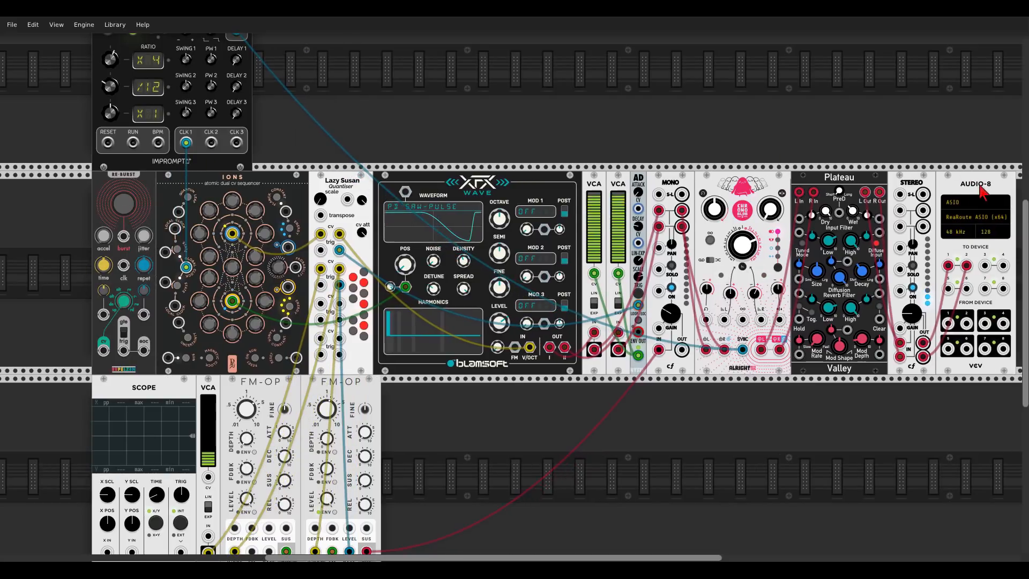
# Step: Clock RE-BURST from CLK 1 and replace the cable on Ions' global clock with one from RE-BURST's trig output
pyautogui.scroll(5, 83, 229)
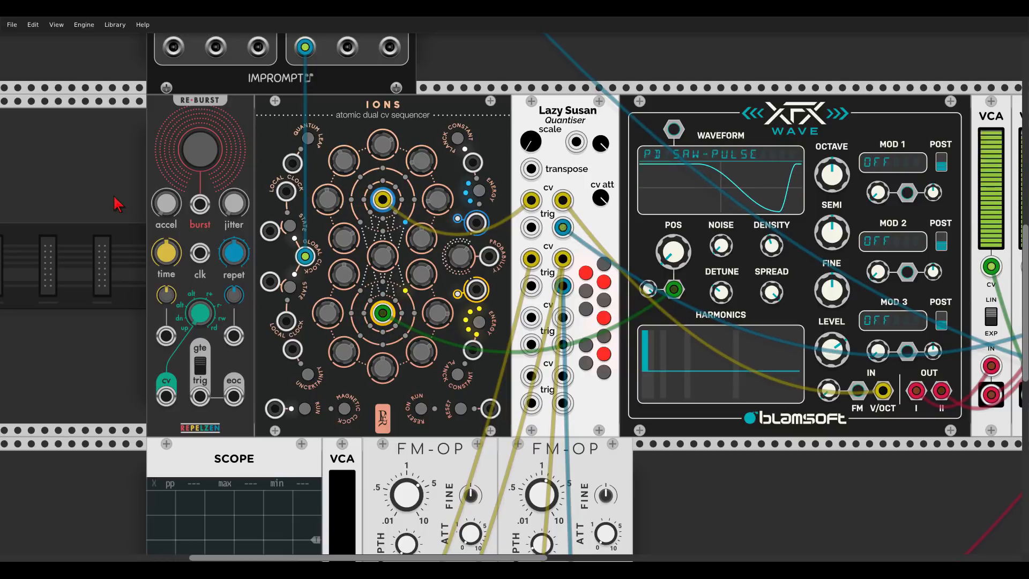
pyautogui.moveTo(200, 252); pyautogui.dragTo(305, 47)
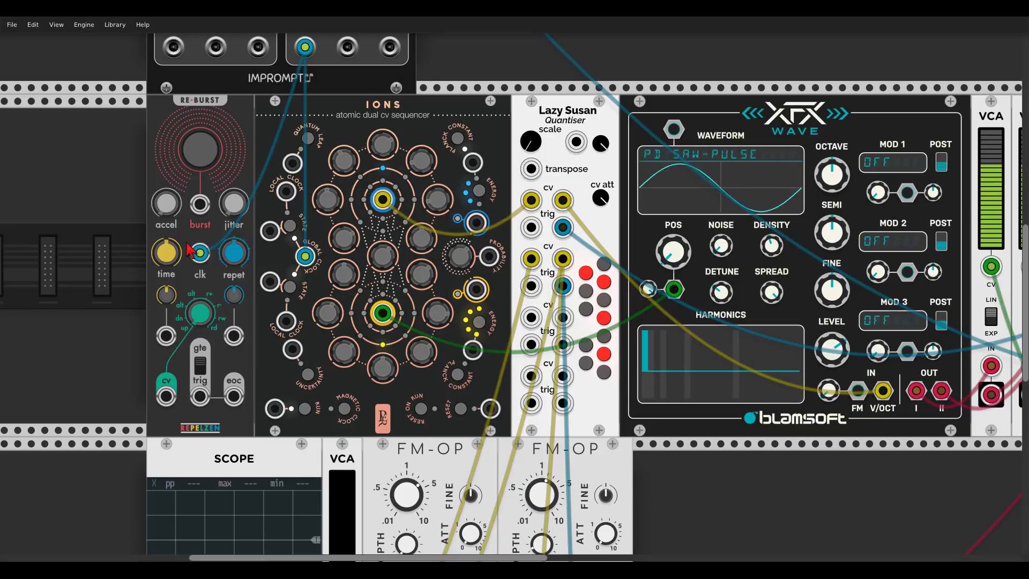
pyautogui.moveTo(229, 256)
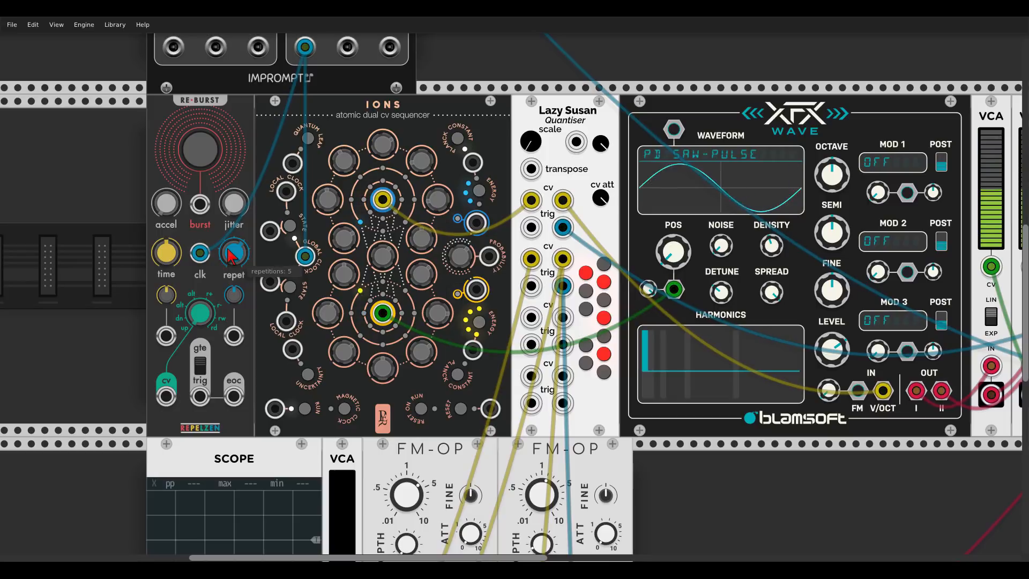
pyautogui.rightClick(301, 253)
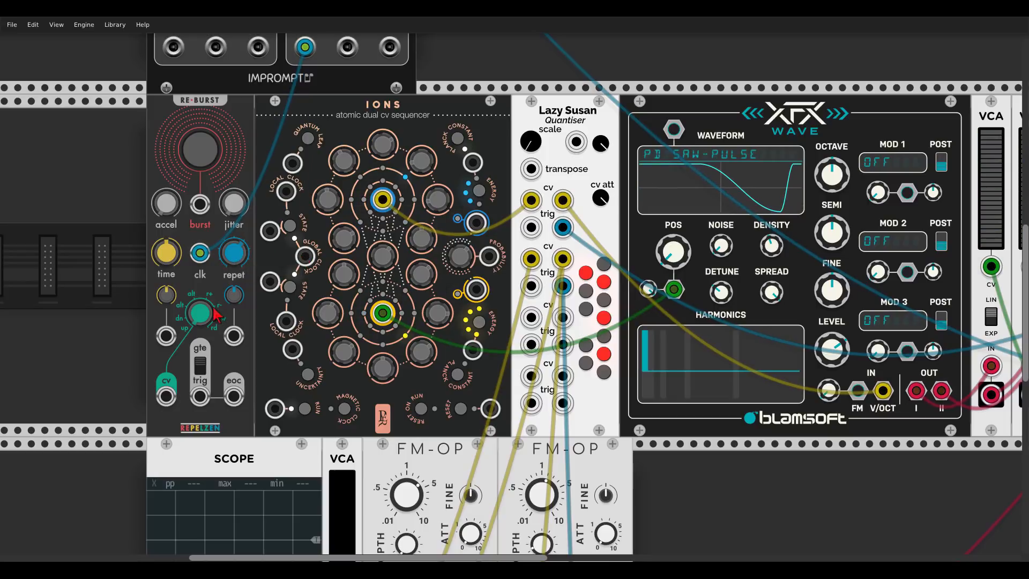
pyautogui.moveTo(200, 396); pyautogui.dragTo(304, 256)
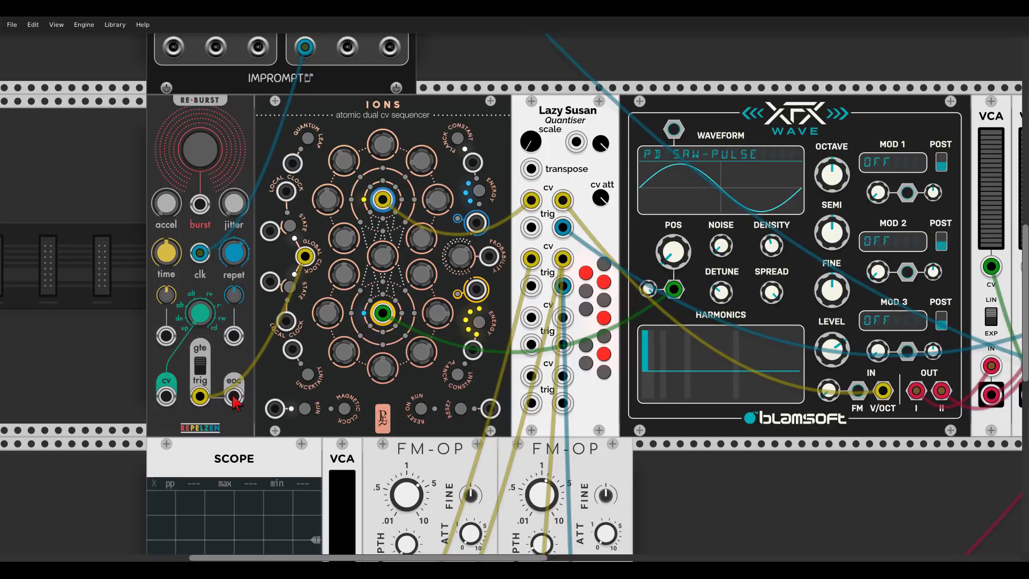
# Step: Try resetting Ions from RE-BURST's eoc output while firing manual bursts, and remove the reset cable
pyautogui.moveTo(234, 400); pyautogui.dragTo(489, 408)
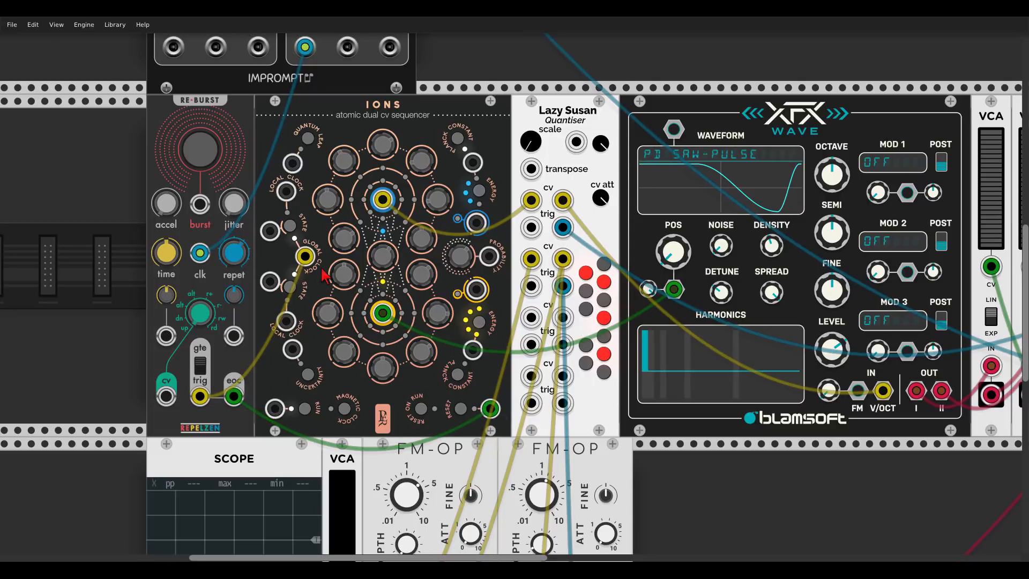
pyautogui.click(204, 157)
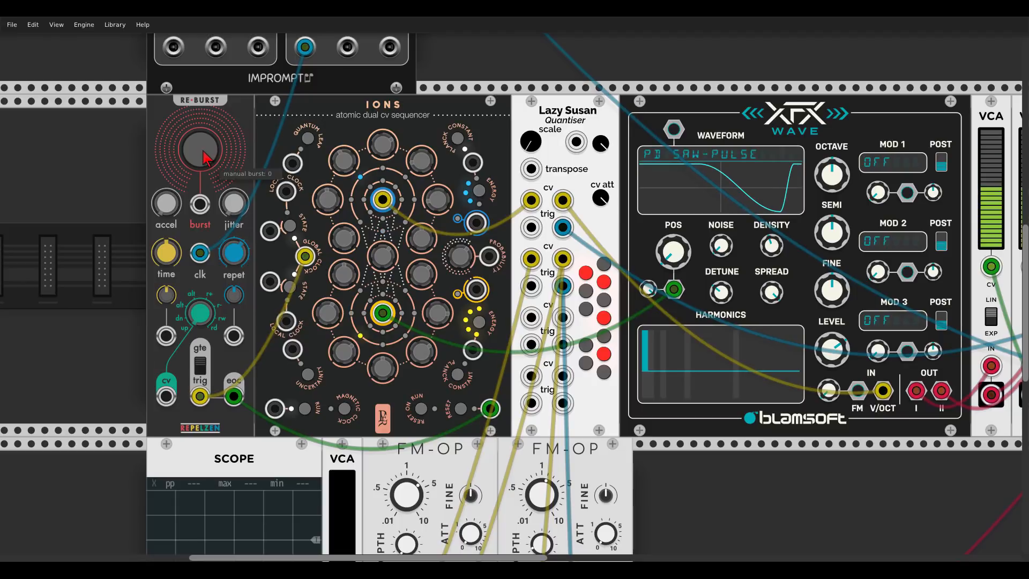
pyautogui.click(204, 157)
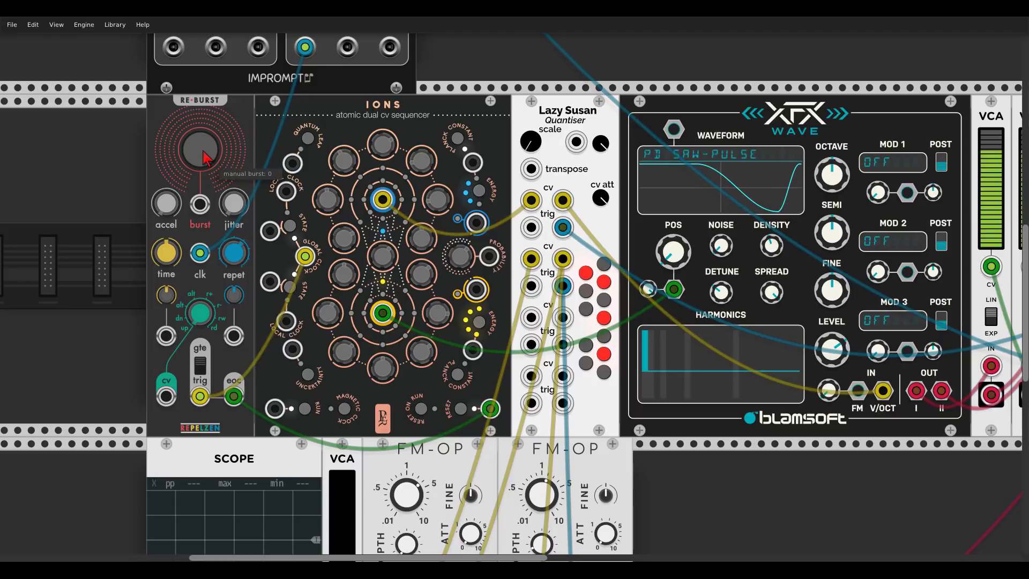
pyautogui.click(204, 157)
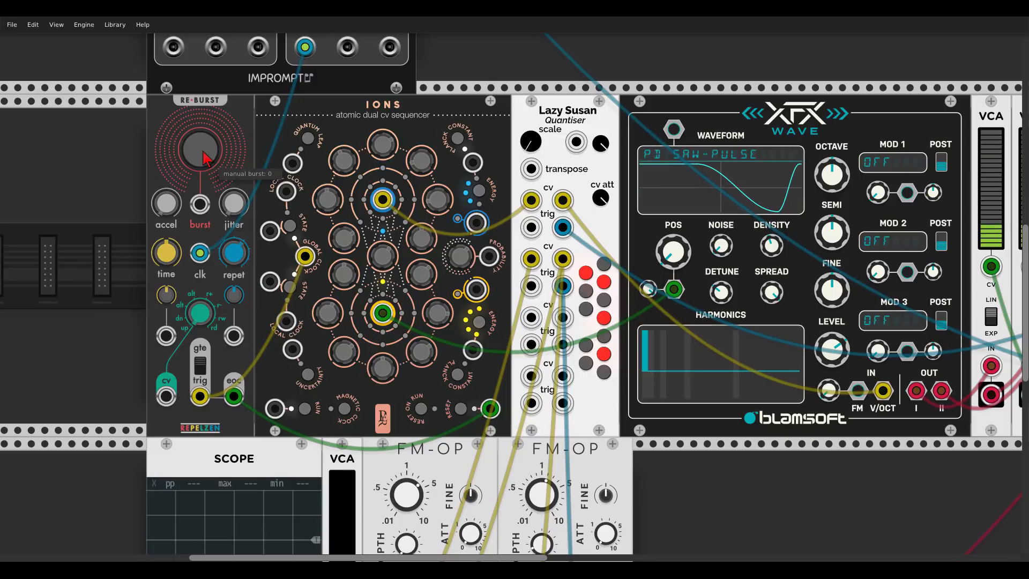
pyautogui.click(203, 157)
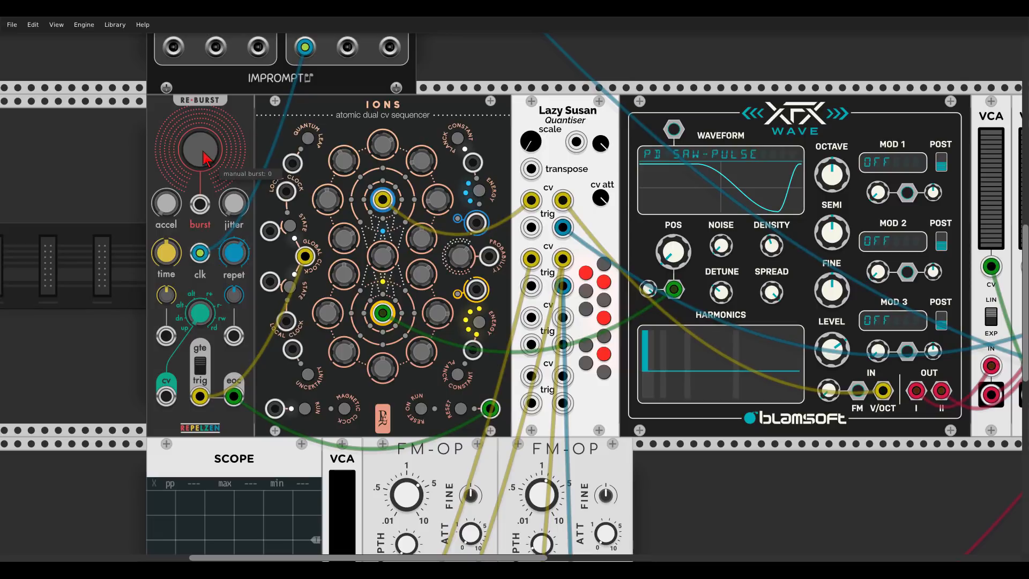
pyautogui.moveTo(490, 408); pyautogui.dragTo(489, 398)
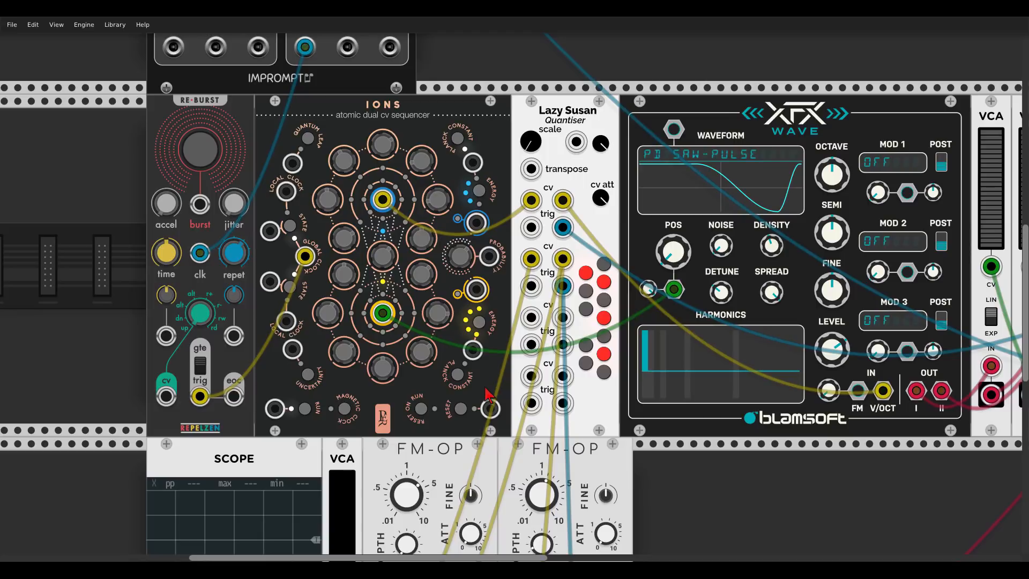
# Step: Patch the clock module's CLK 2 output into RE-BURST's burst input
pyautogui.scroll(5, 352, 260)
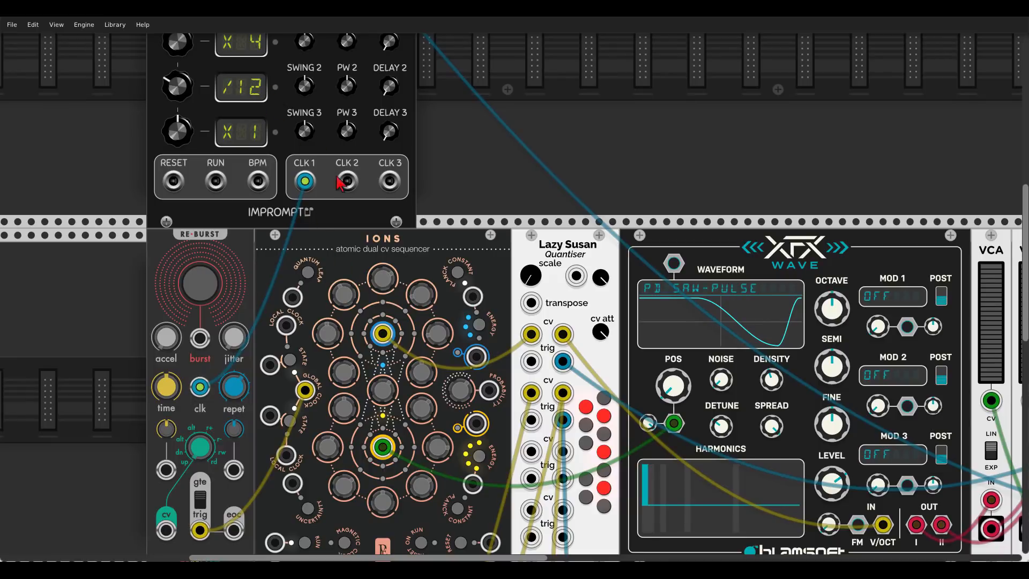
pyautogui.moveTo(338, 179); pyautogui.dragTo(200, 338)
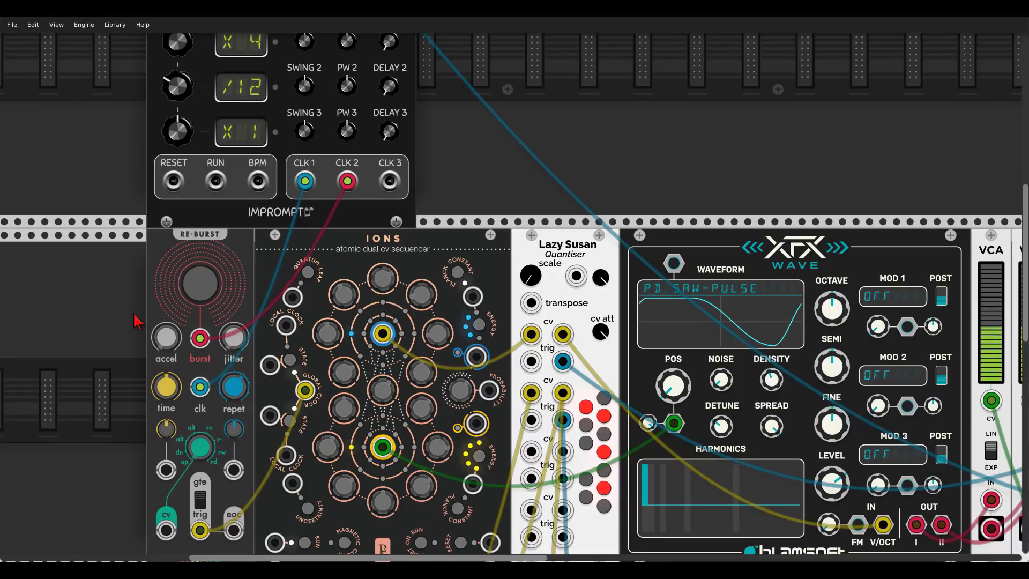
pyautogui.scroll(-3, 138, 321)
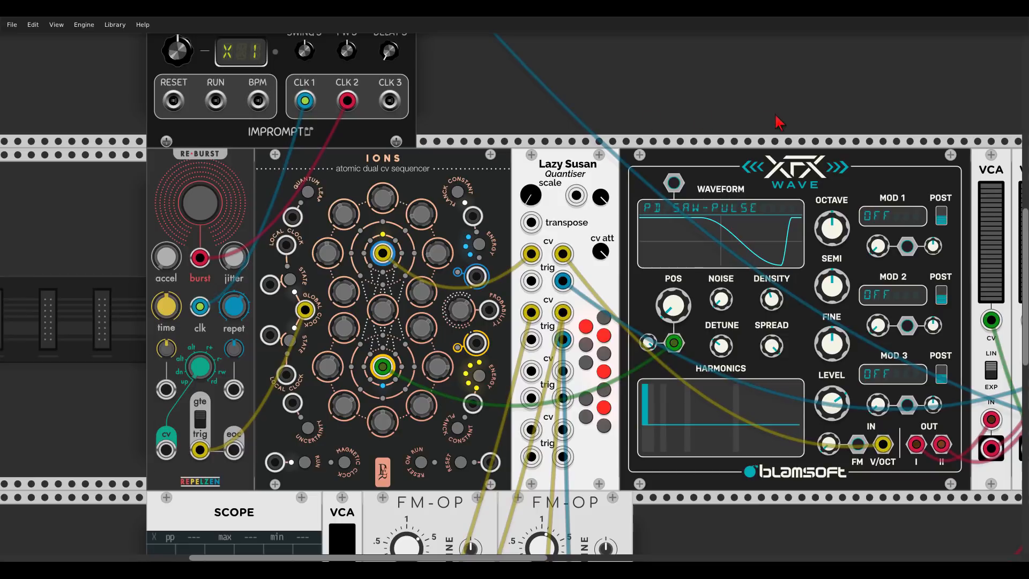
pyautogui.moveTo(778, 123); pyautogui.dragTo(345, 90)
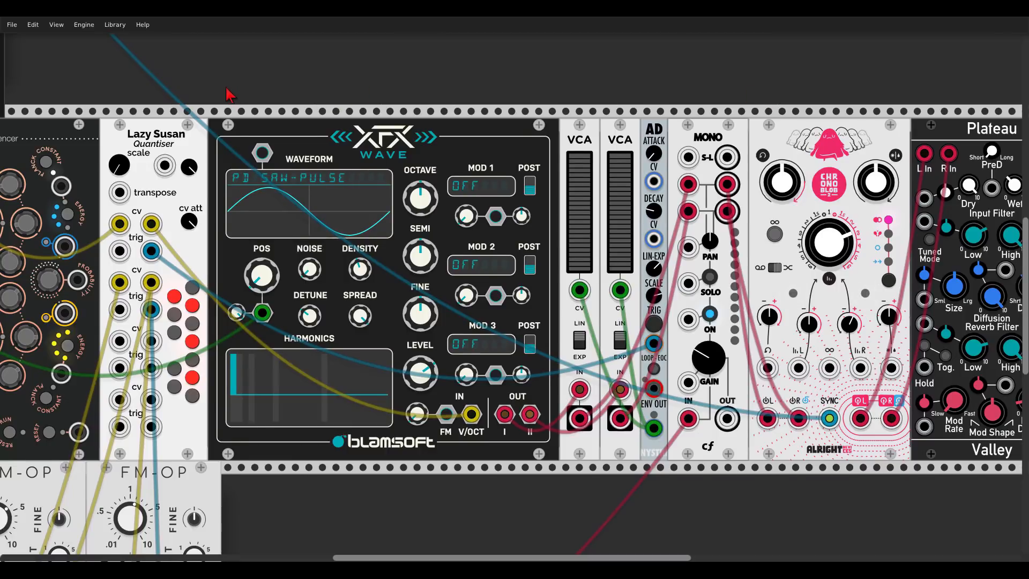
# Step: Patch RE-BURST's cv output into the Scope's X input and adjust RE-BURST's cv mode
pyautogui.hscroll(-10, 228, 95)
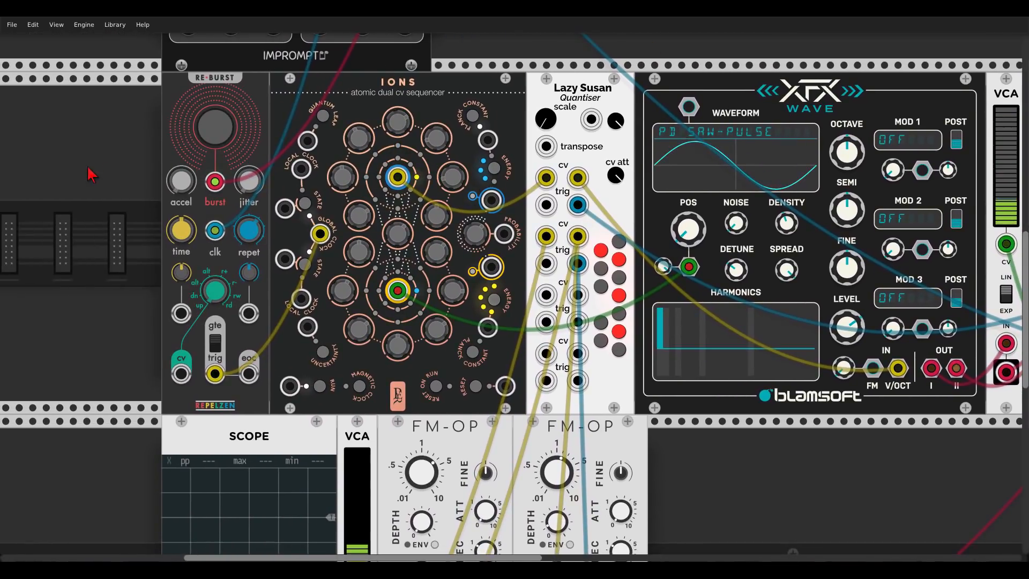
pyautogui.scroll(-3, 86, 178)
pyautogui.hscroll(-3, 143, 206)
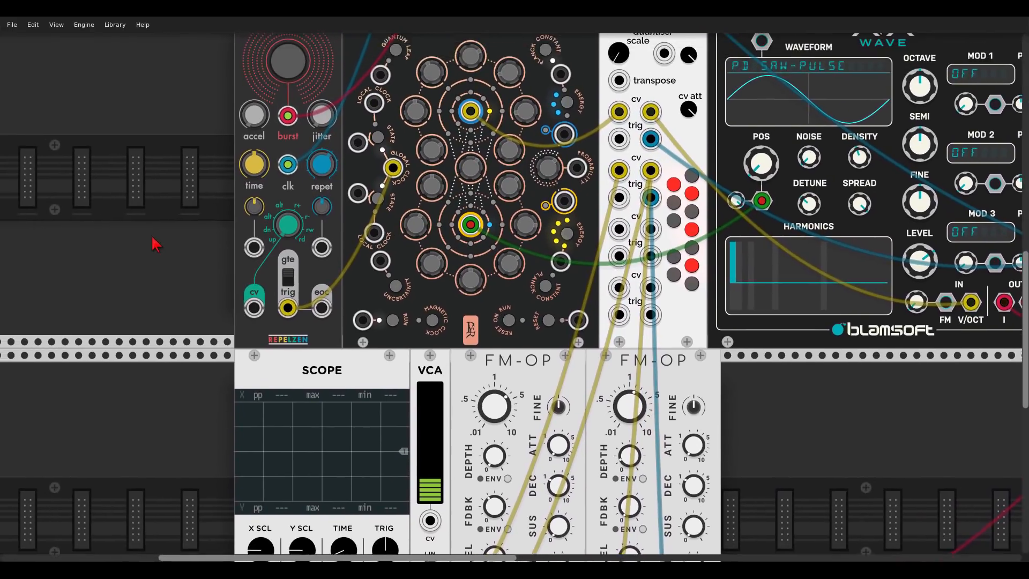
pyautogui.scroll(1, 158, 252)
pyautogui.hscroll(-1, 161, 260)
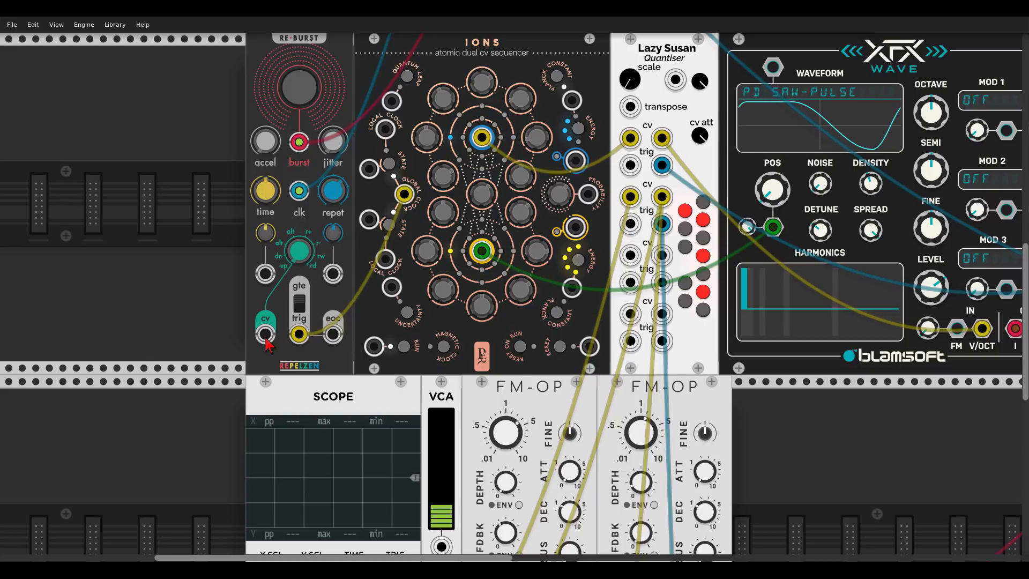
pyautogui.moveTo(265, 335)
pyautogui.mouseDown()
pyautogui.moveTo(257, 391)
pyautogui.moveTo(272, 539)
pyautogui.mouseUp()
pyautogui.scroll(-5, 257, 375)
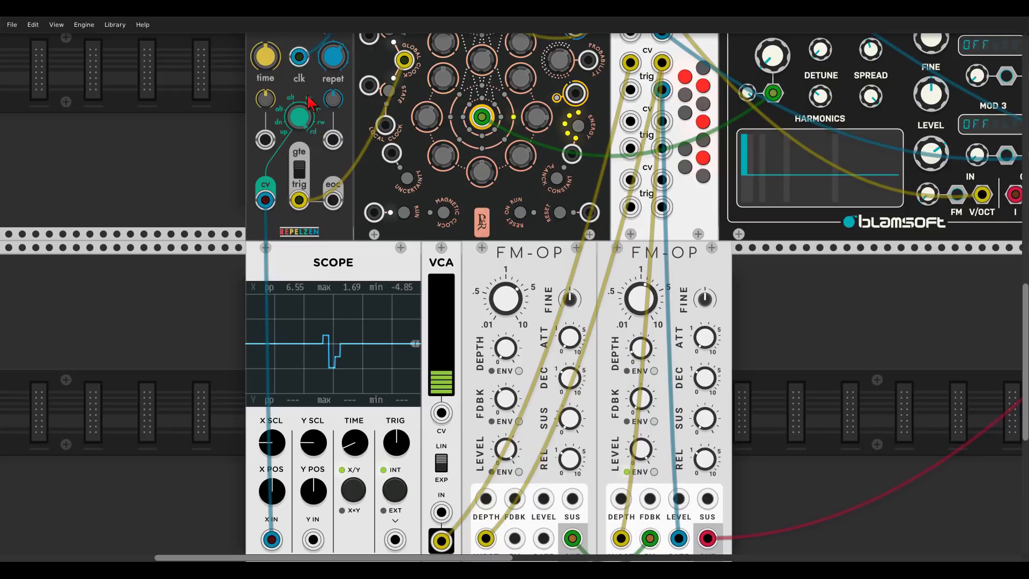
pyautogui.moveTo(300, 106); pyautogui.dragTo(300, 108)
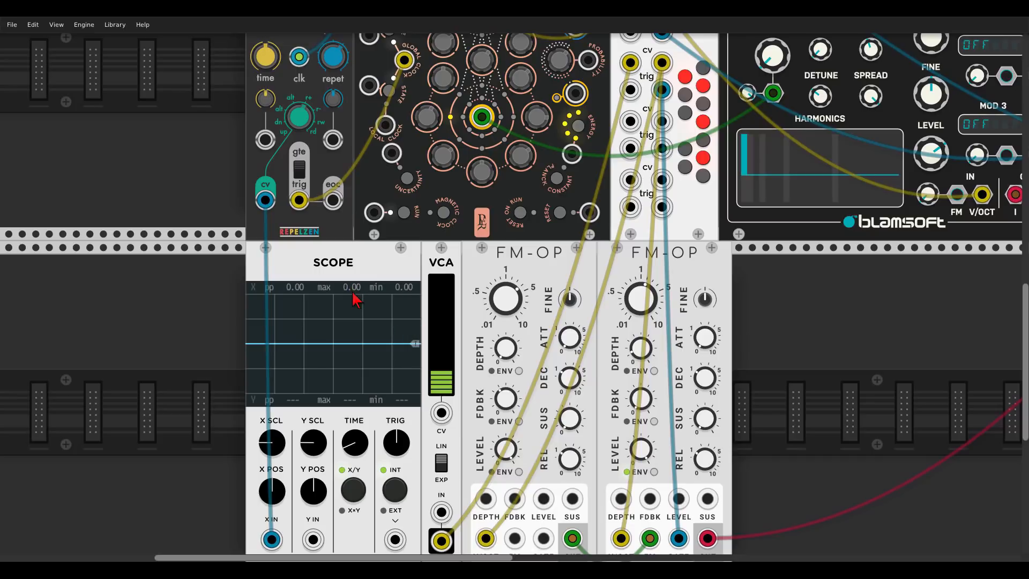
# Step: Patch RE-BURST's cv output into the input of the VCA beside the Scope and the second FM-OP's depth input
pyautogui.scroll(-1, 777, 319)
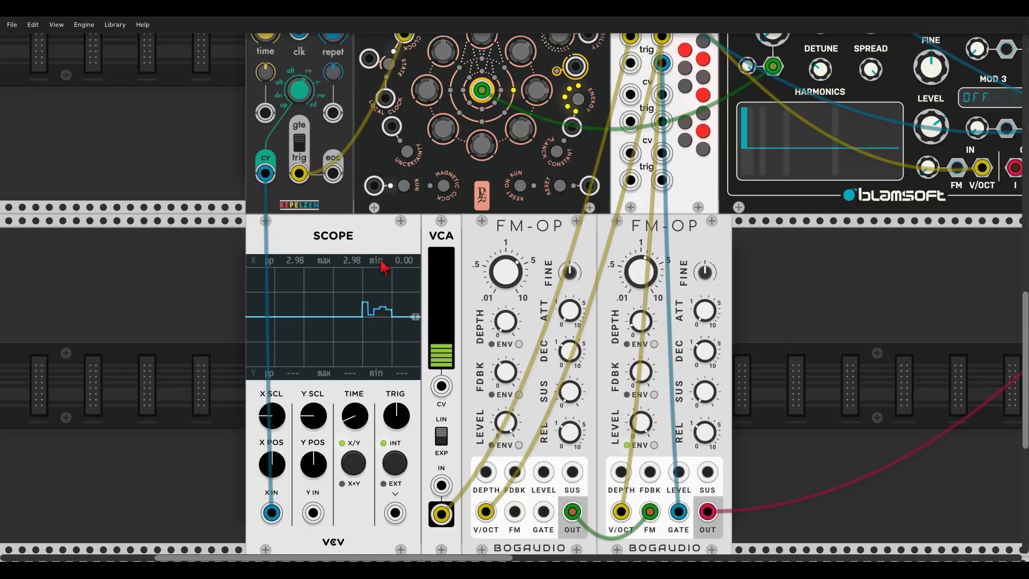
pyautogui.moveTo(440, 515)
pyautogui.mouseDown()
pyautogui.moveTo(447, 490)
pyautogui.moveTo(356, 294)
pyautogui.moveTo(266, 173)
pyautogui.mouseUp()
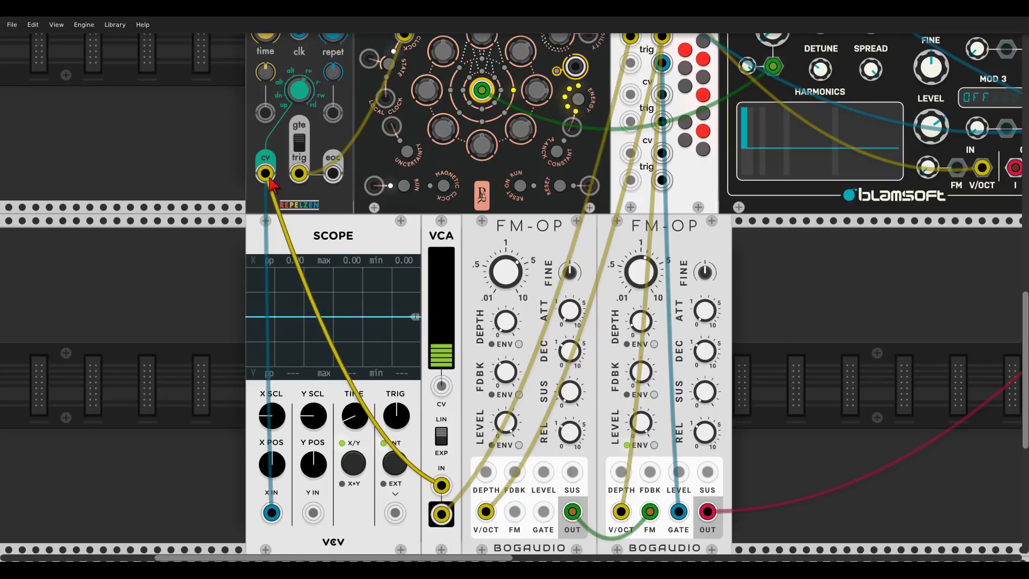
pyautogui.moveTo(769, 306); pyautogui.dragTo(719, 277)
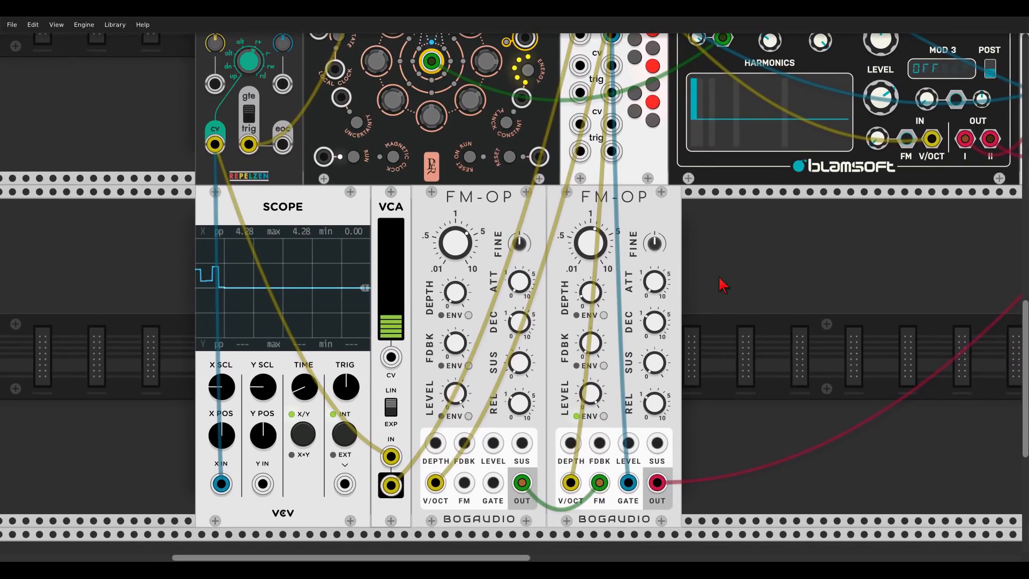
pyautogui.moveTo(571, 443); pyautogui.dragTo(215, 145)
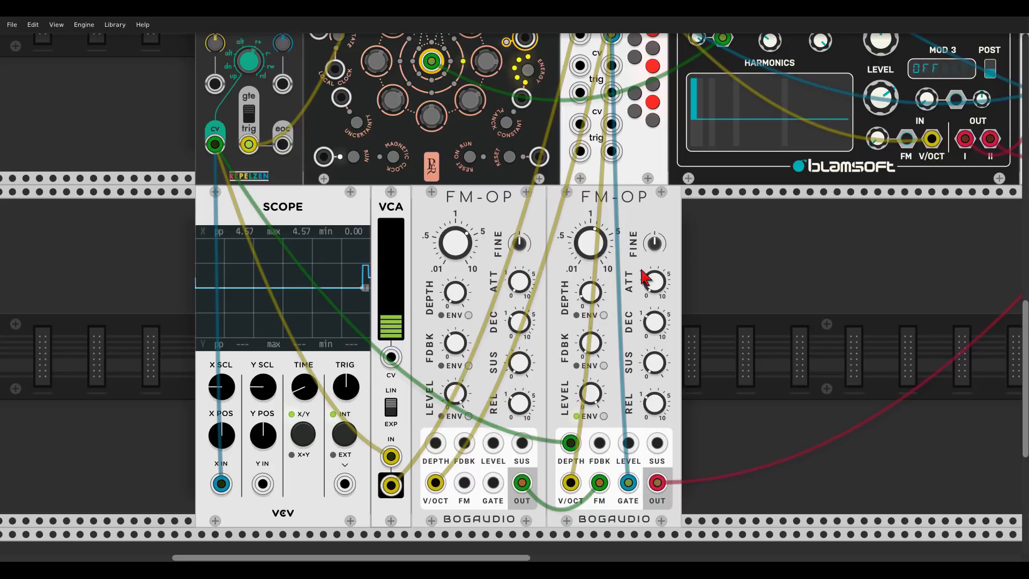
pyautogui.scroll(-2, 653, 279)
pyautogui.scroll(3, 734, 257)
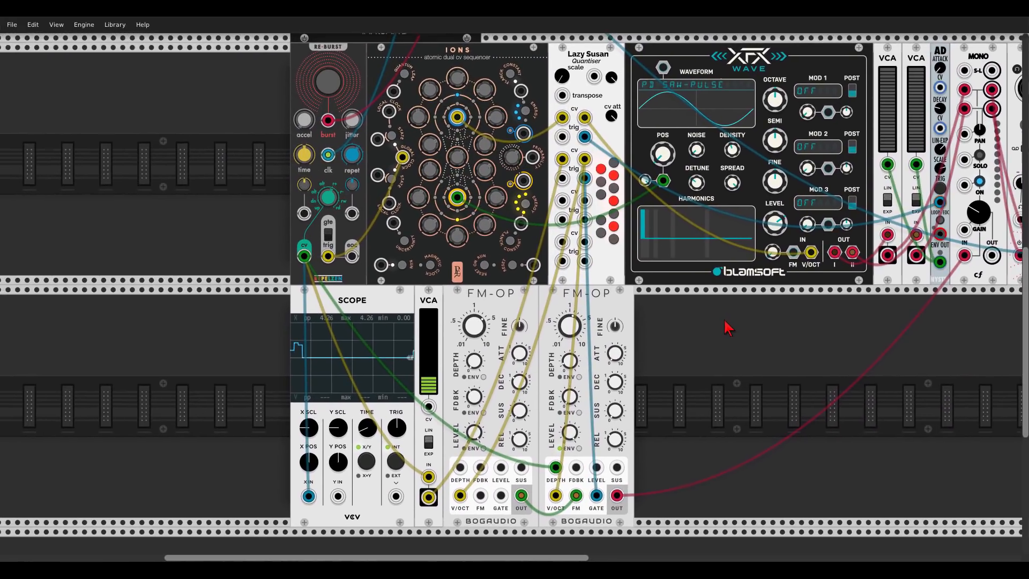
pyautogui.moveTo(724, 321); pyautogui.dragTo(718, 322)
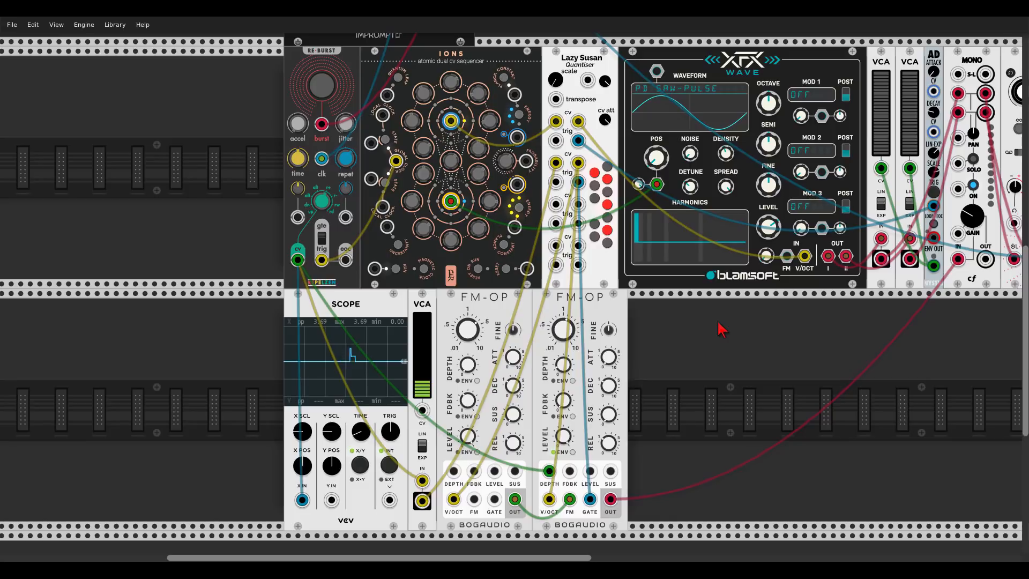
# Step: Vary the number of repetitions on RE-BURST
pyautogui.moveTo(348, 161)
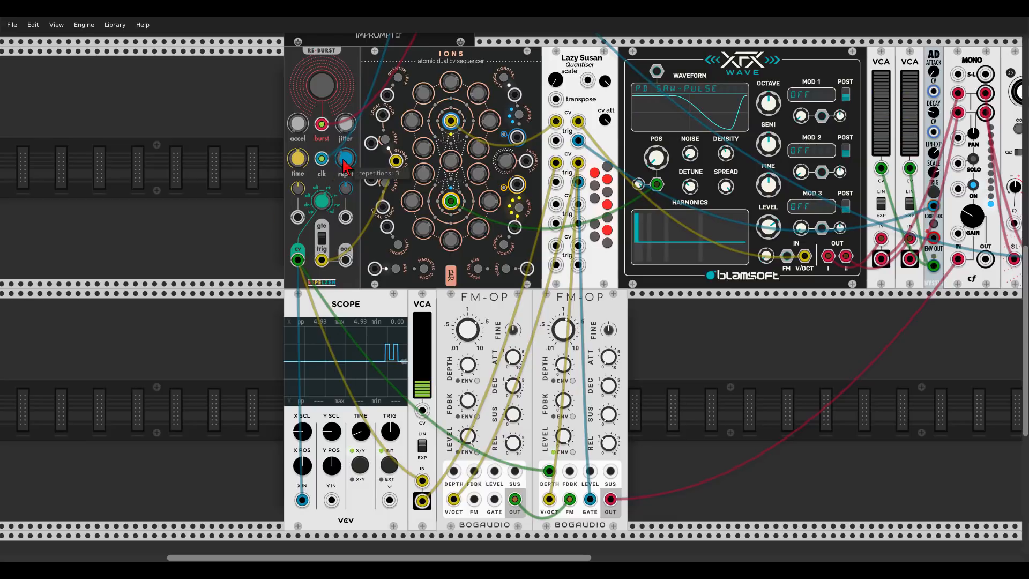
pyautogui.moveTo(344, 159); pyautogui.dragTo(344, 158)
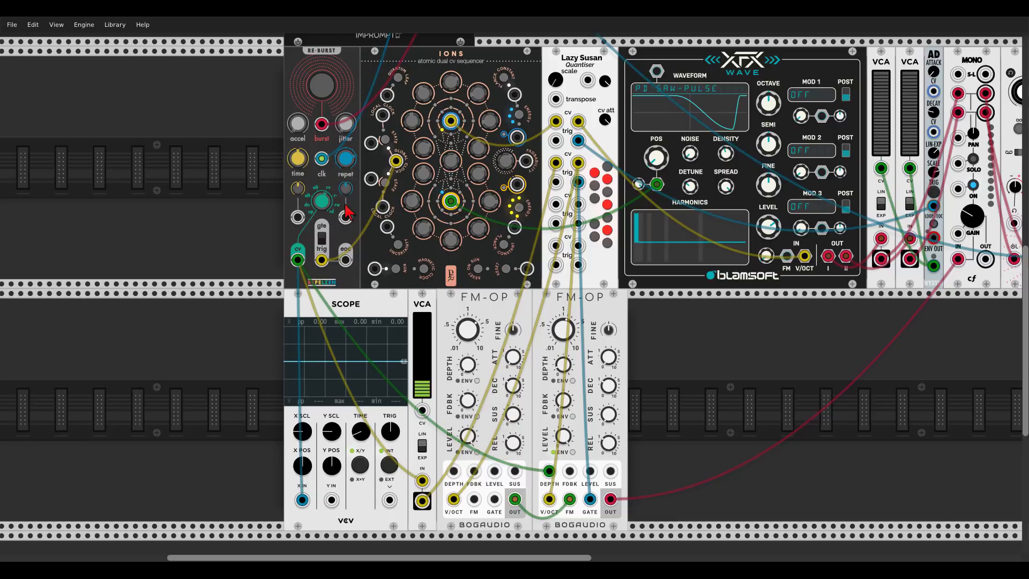
pyautogui.moveTo(345, 159); pyautogui.dragTo(345, 168)
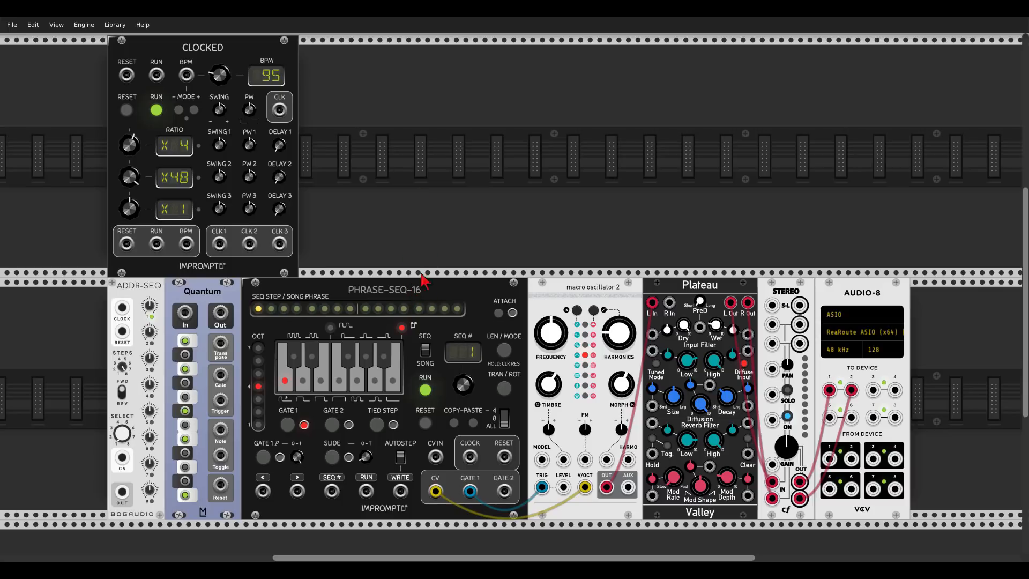
pyautogui.rightClick(439, 225)
pyautogui.moveTo(259, 102); pyautogui.dragTo(546, 67)
pyautogui.rightClick(557, 47)
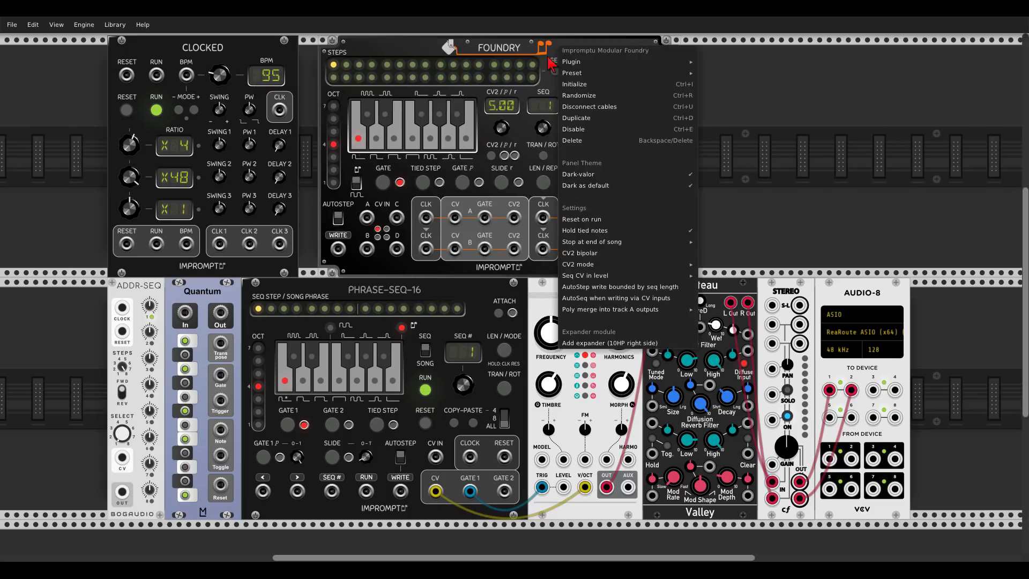
pyautogui.click(564, 142)
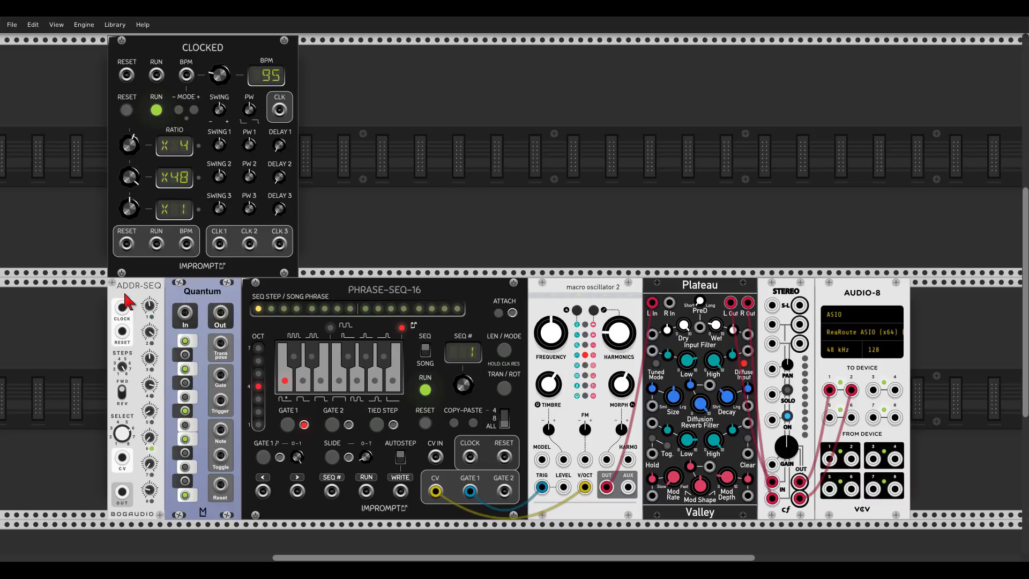
# Step: Clock ADDR-SEQ from CLK 1 and route its output through Quantum into PHRASE-SEQ-16's CV IN
pyautogui.moveTo(122, 307); pyautogui.dragTo(219, 245)
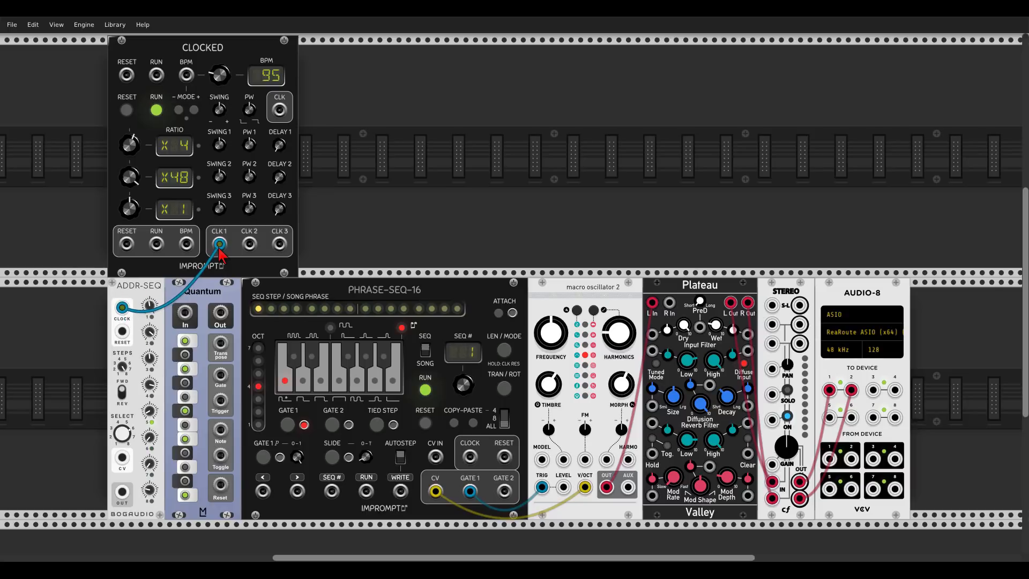
pyautogui.moveTo(122, 491); pyautogui.dragTo(435, 457)
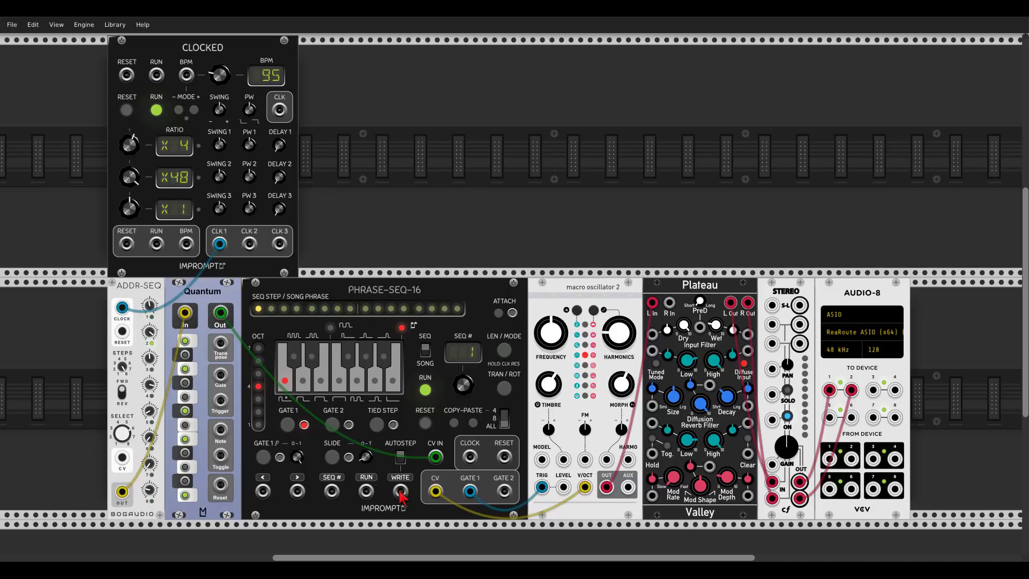
# Step: Record notes into sequence 1 by patching Quantum's trigger output into PHRASE-SEQ-16's write input, and remove that cable
pyautogui.moveTo(399, 491); pyautogui.dragTo(224, 403)
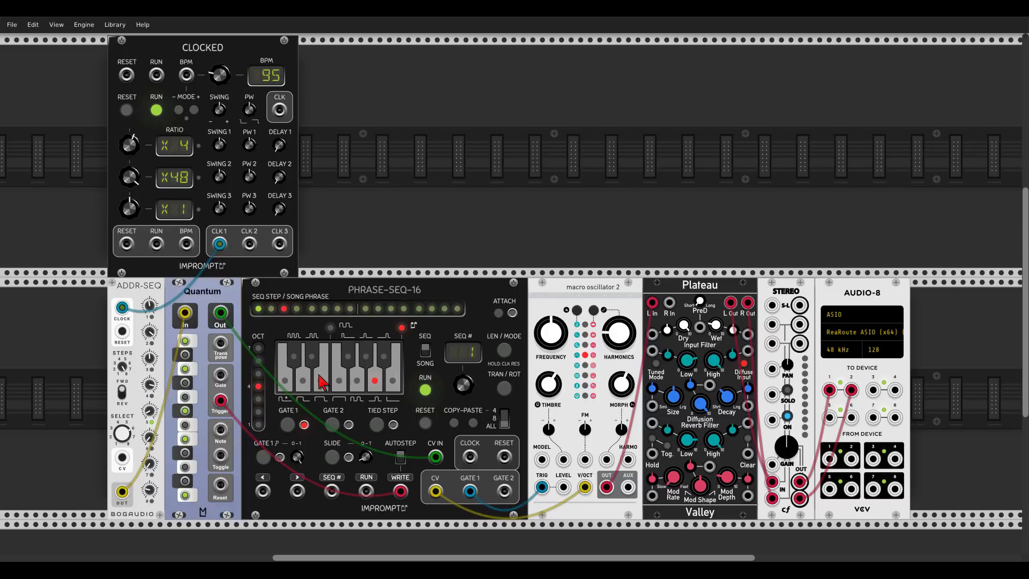
pyautogui.rightClick(403, 491)
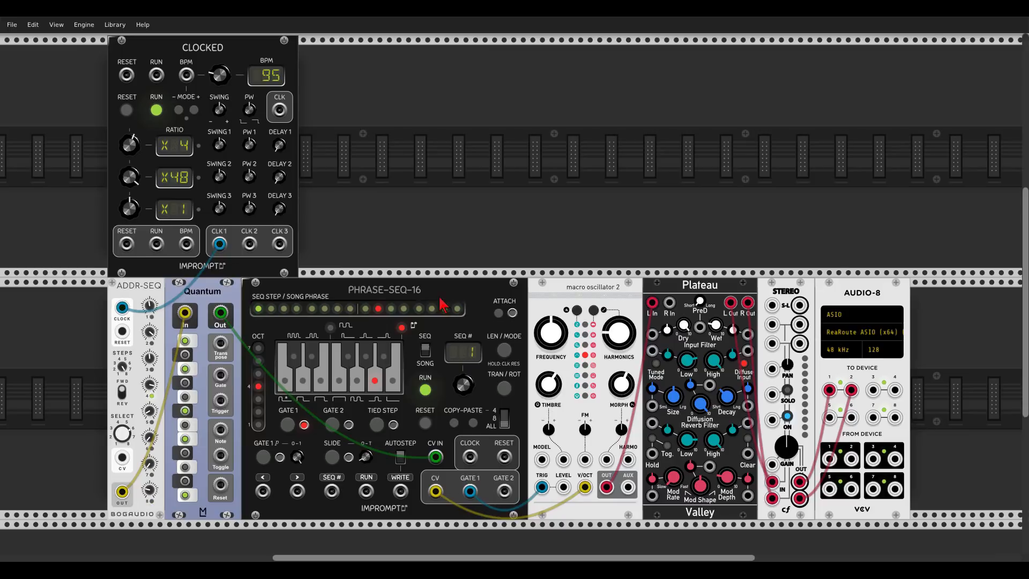
# Step: Clock PHRASE-SEQ-16 from CLK 1 and set the length of sequence 1 to 11 steps
pyautogui.moveTo(470, 457); pyautogui.dragTo(220, 245)
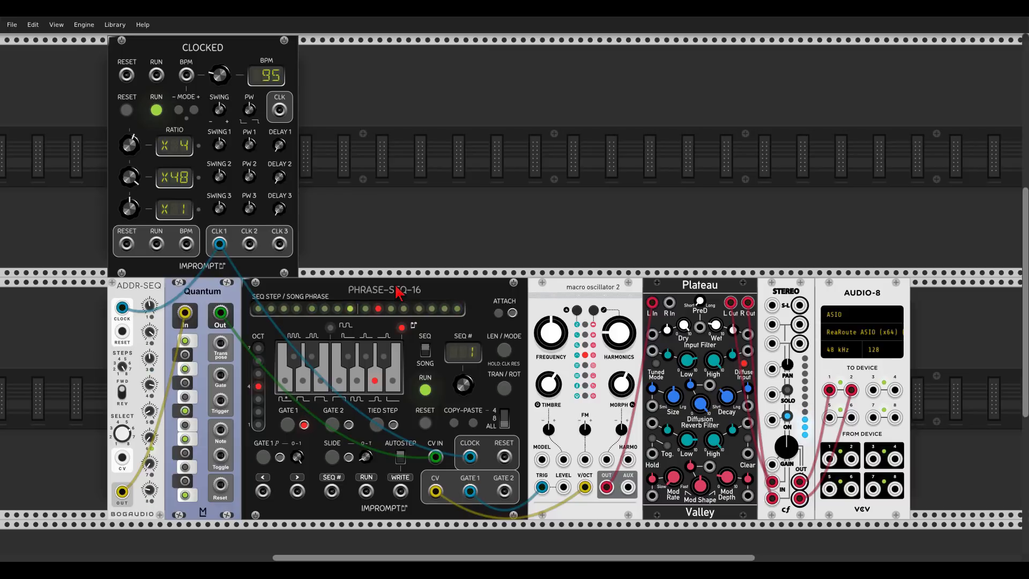
pyautogui.click(502, 350)
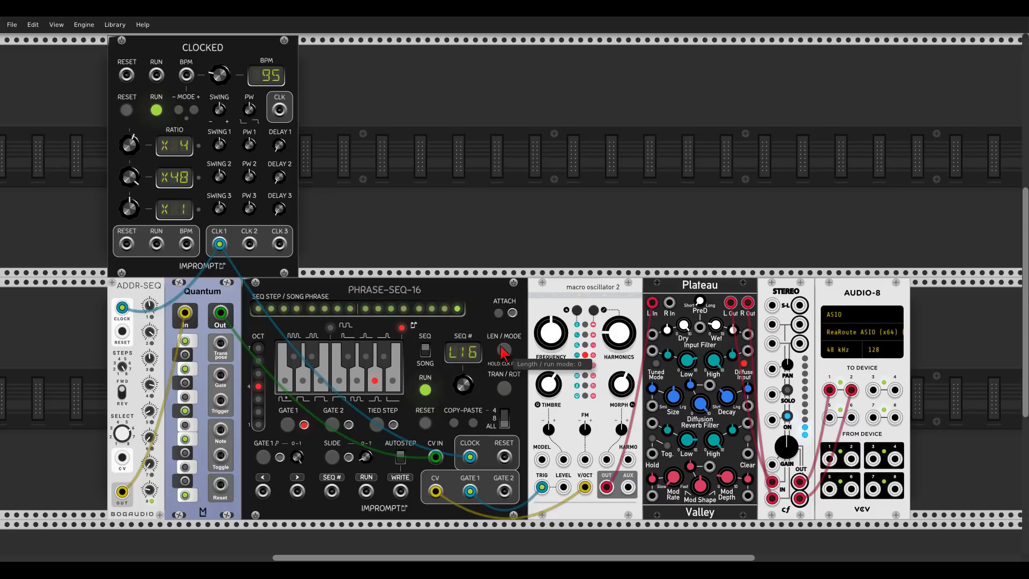
pyautogui.click(390, 310)
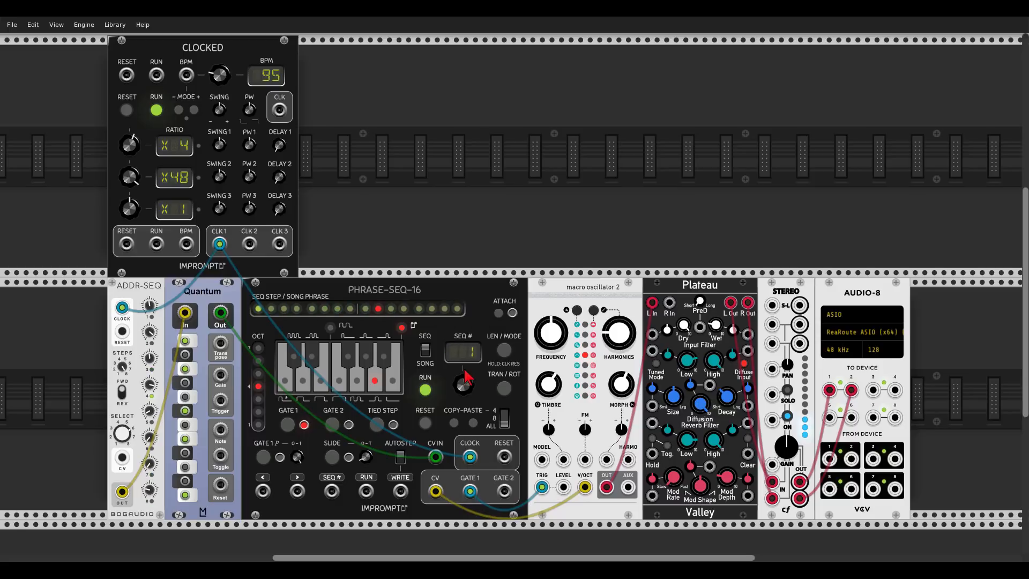
# Step: Select sequence 2, change ADDR-SEQ's step count, and record notes using a temporary cable from Quantum's trigger to the write input
pyautogui.moveTo(464, 384); pyautogui.dragTo(464, 354)
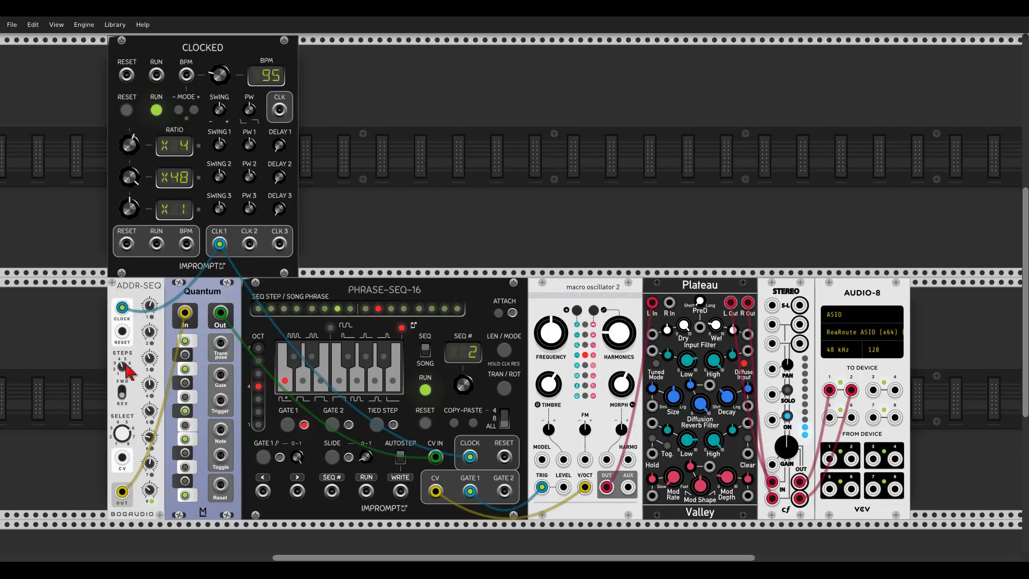
pyautogui.moveTo(123, 366); pyautogui.dragTo(123, 333)
pyautogui.moveTo(401, 491); pyautogui.dragTo(220, 400)
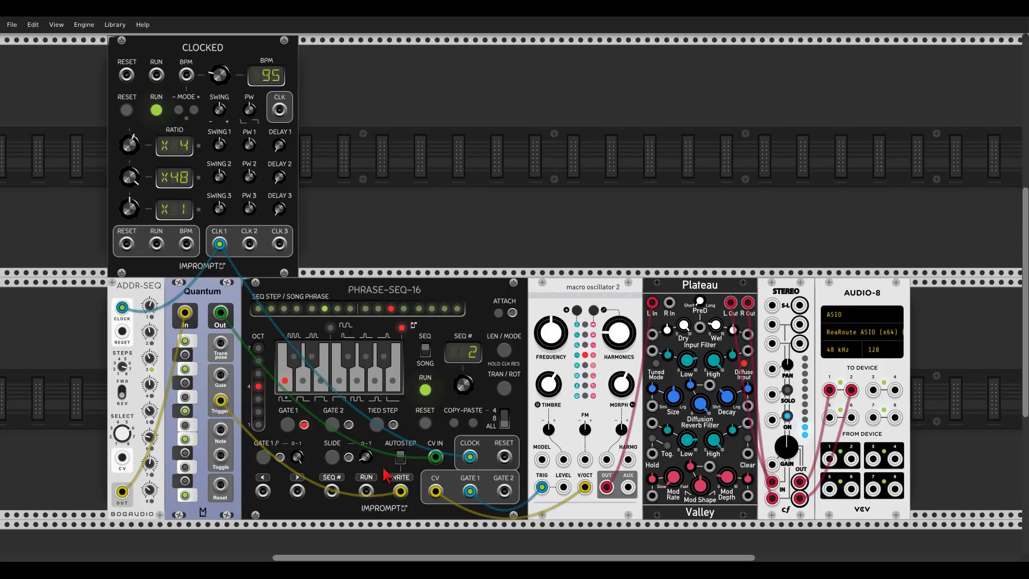
pyautogui.moveTo(401, 491); pyautogui.dragTo(390, 485)
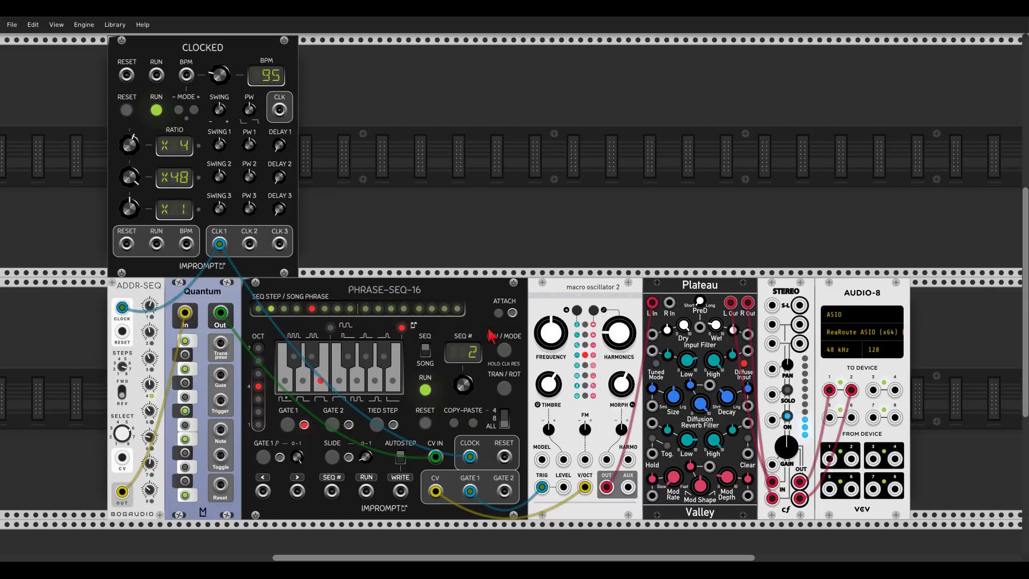
# Step: Set the length of sequence 2 to 13 steps and try out its run mode setting
pyautogui.click(504, 350)
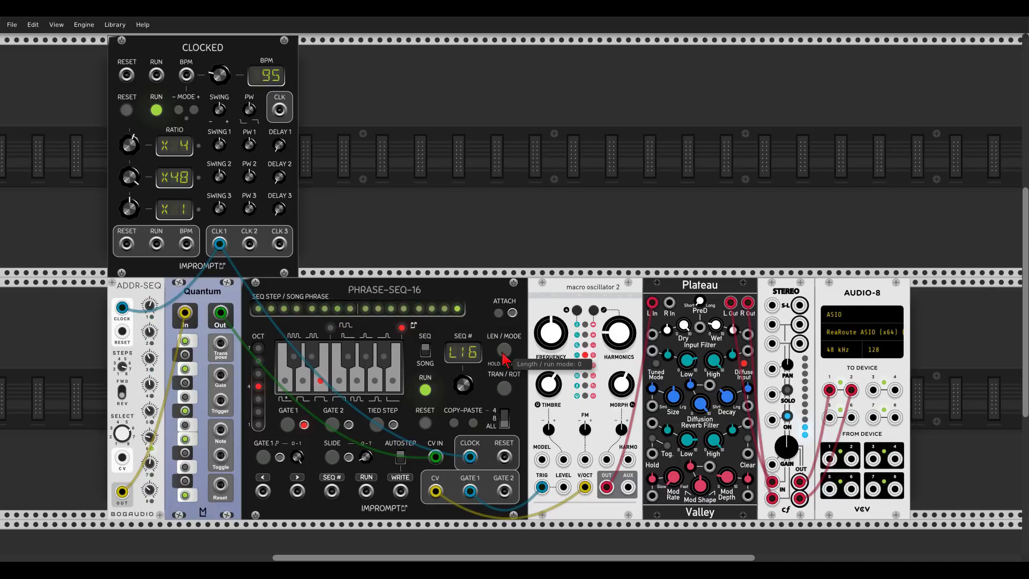
pyautogui.click(419, 309)
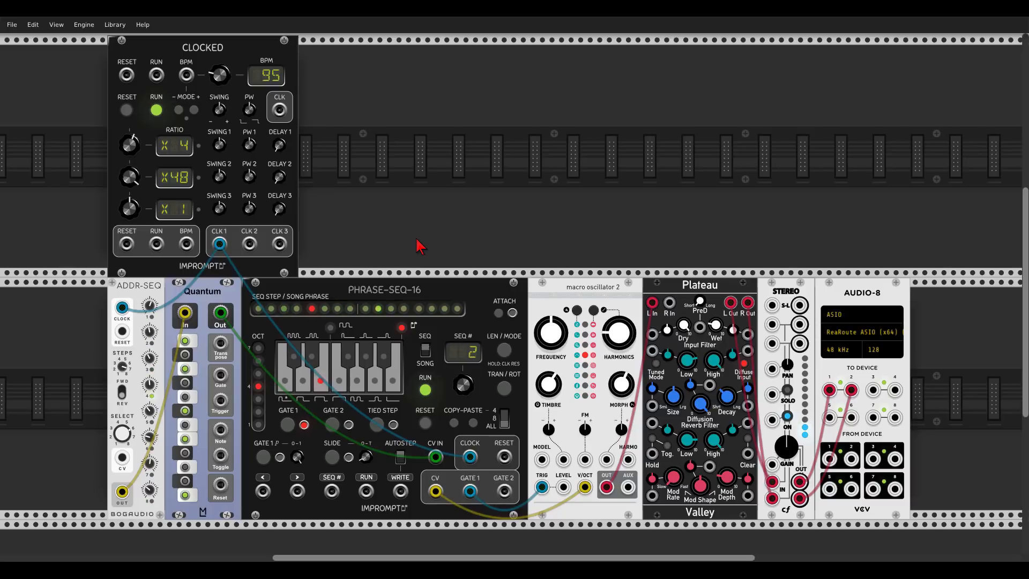
pyautogui.click(504, 351)
pyautogui.click(504, 351)
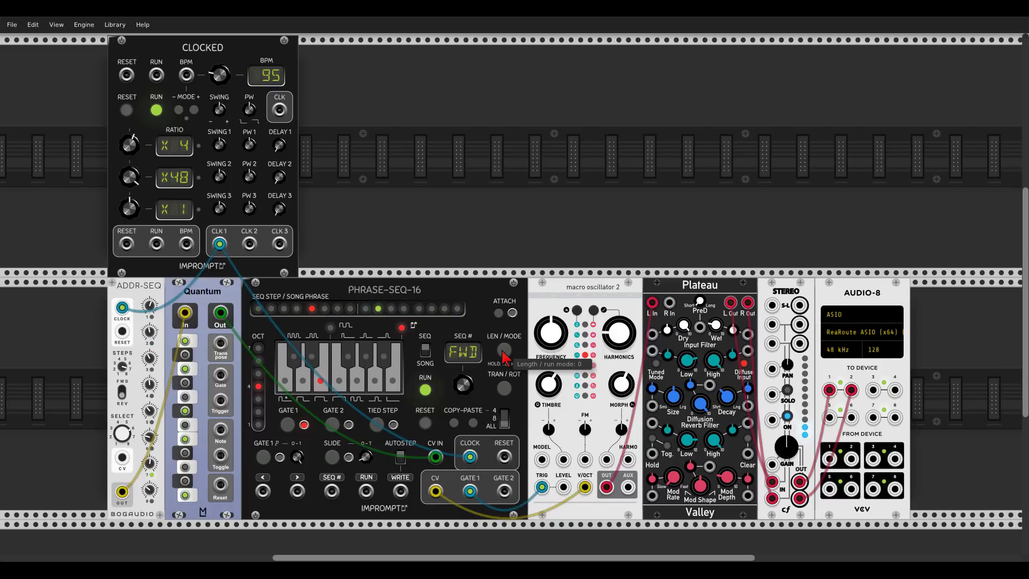
pyautogui.moveTo(466, 381); pyautogui.dragTo(465, 390)
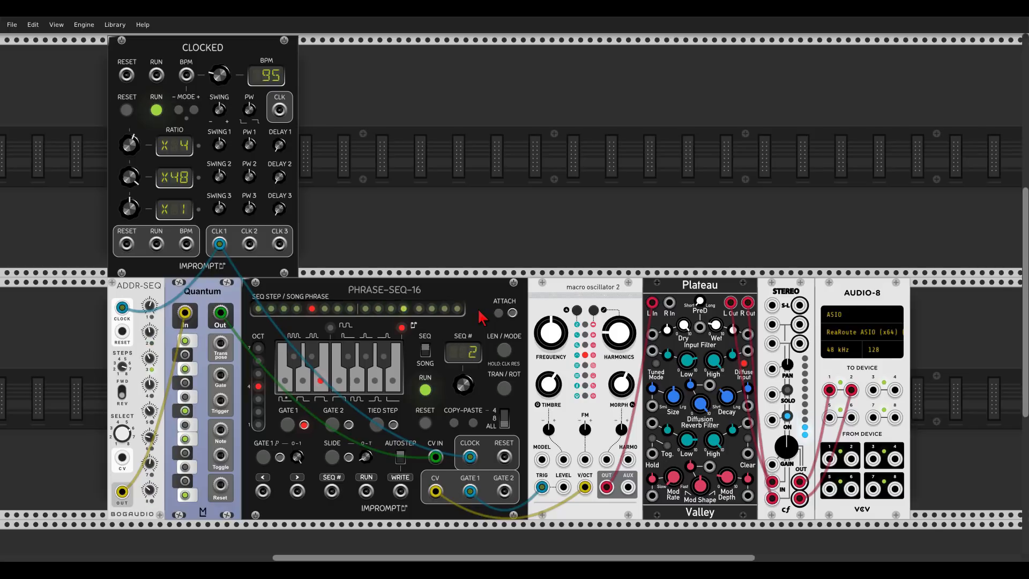
# Step: Select sequence 3, adjust ADDR-SEQ's step count, and record notes through a temporary Quantum trigger cable into the write input
pyautogui.moveTo(468, 385)
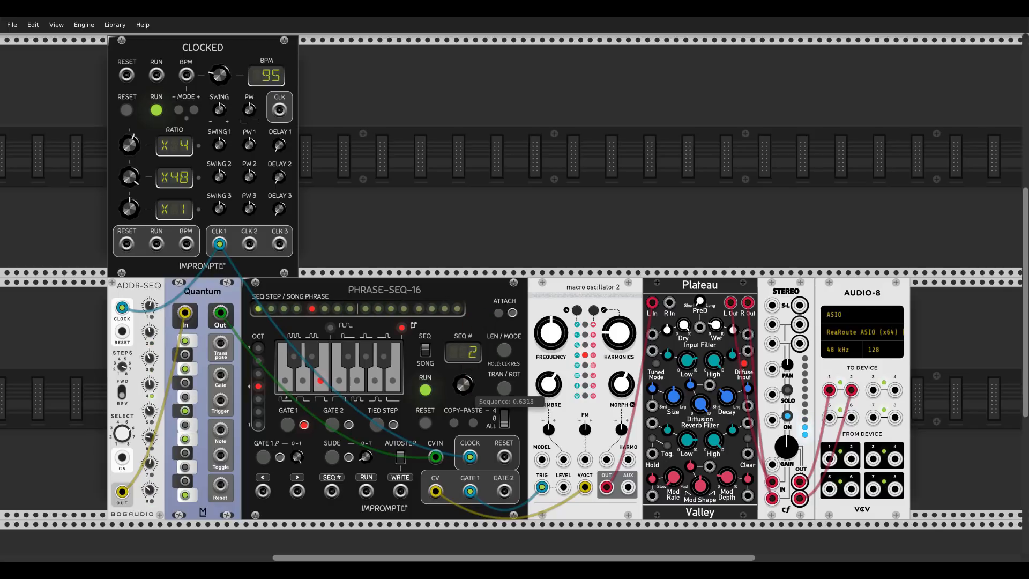
pyautogui.moveTo(464, 384); pyautogui.dragTo(465, 381)
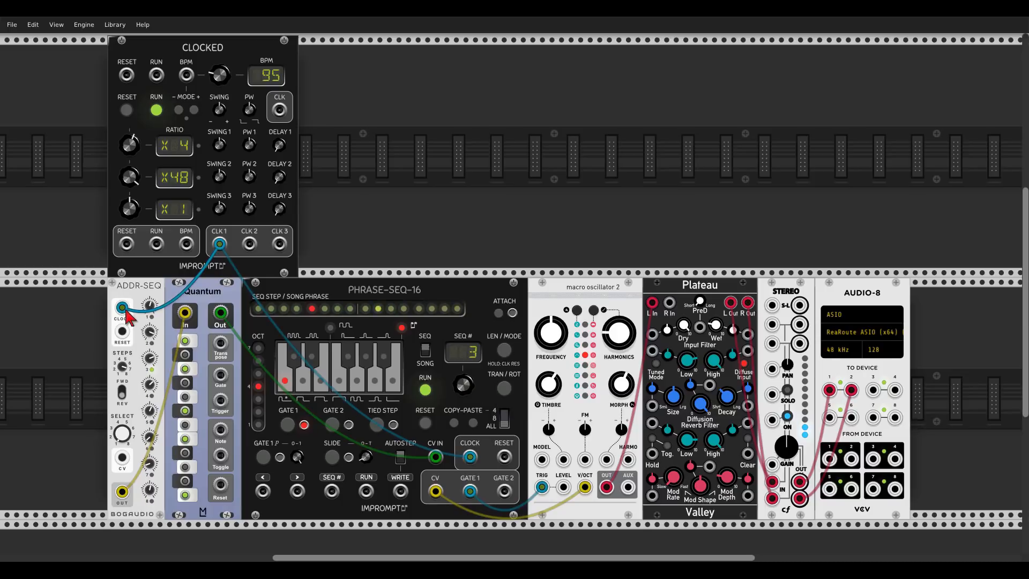
pyautogui.moveTo(122, 366); pyautogui.dragTo(122, 370)
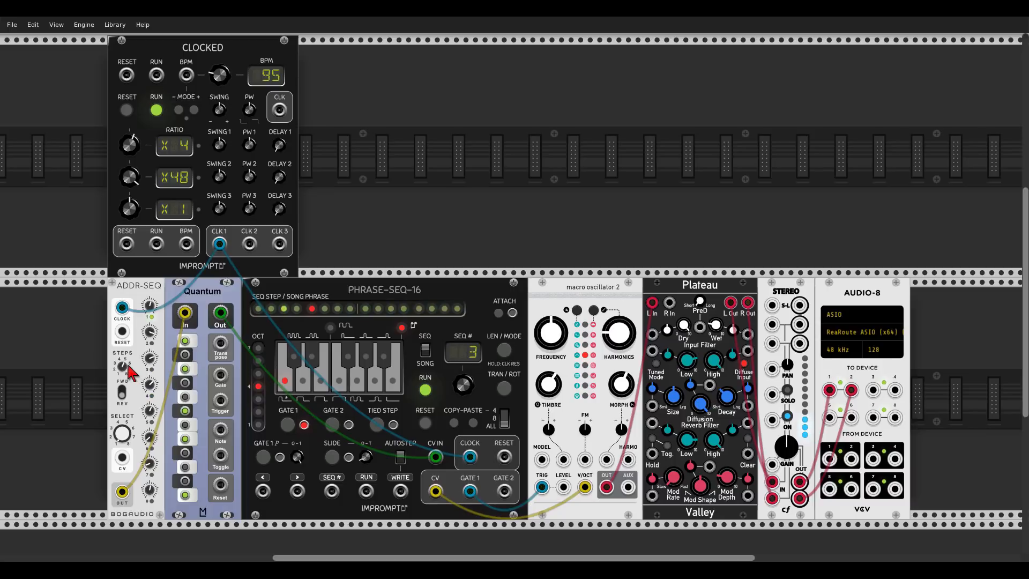
pyautogui.moveTo(401, 491); pyautogui.dragTo(222, 404)
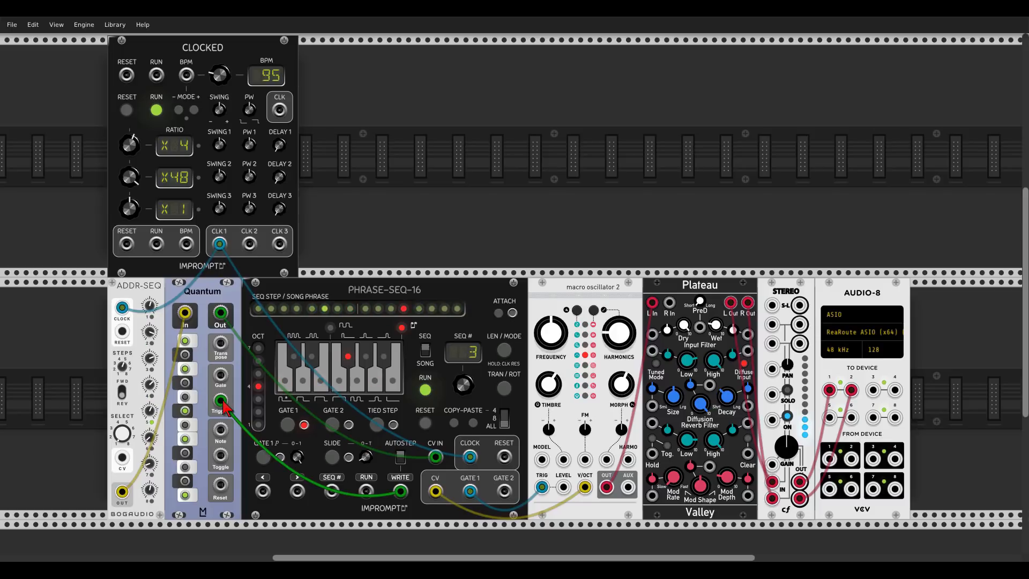
pyautogui.rightClick(223, 400)
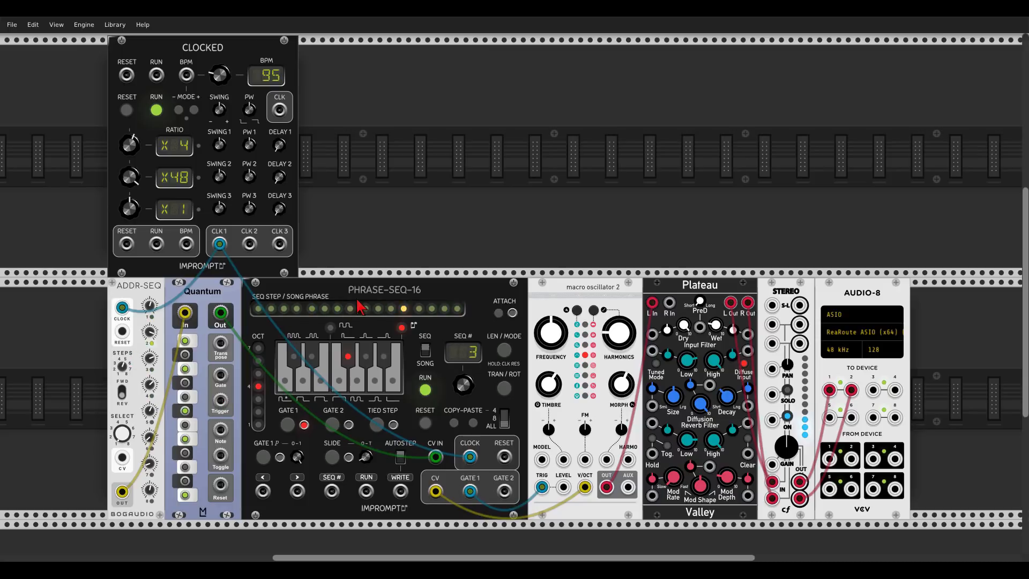
# Step: Set the length of sequence 3 on PHRASE-SEQ-16 to 9 steps
pyautogui.click(502, 352)
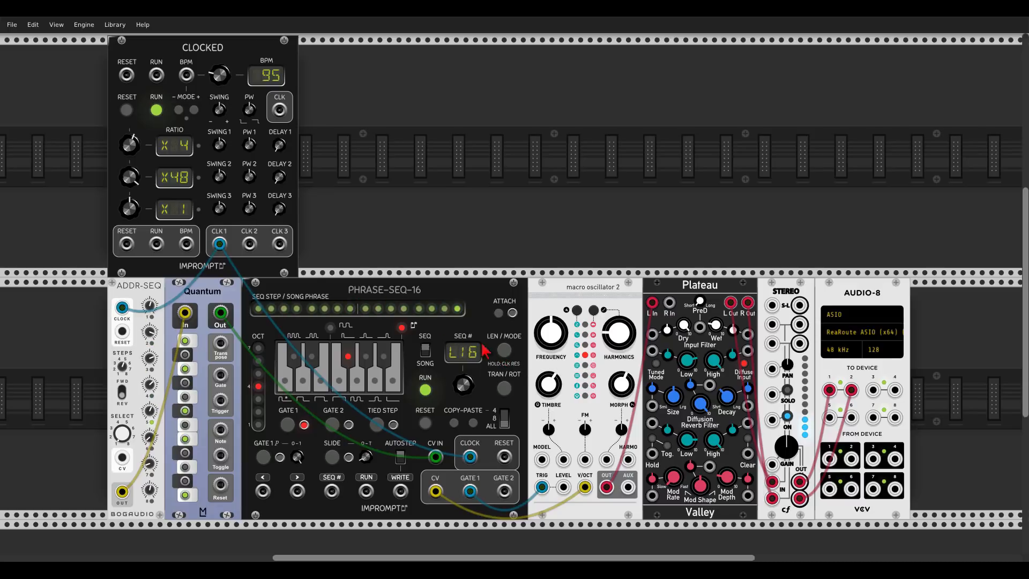
pyautogui.click(366, 309)
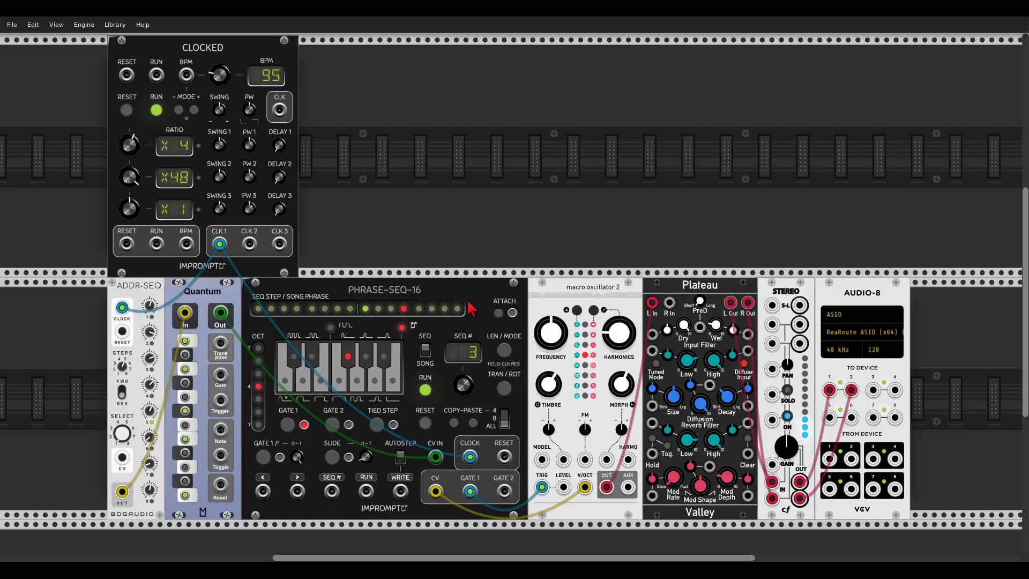
pyautogui.click(506, 352)
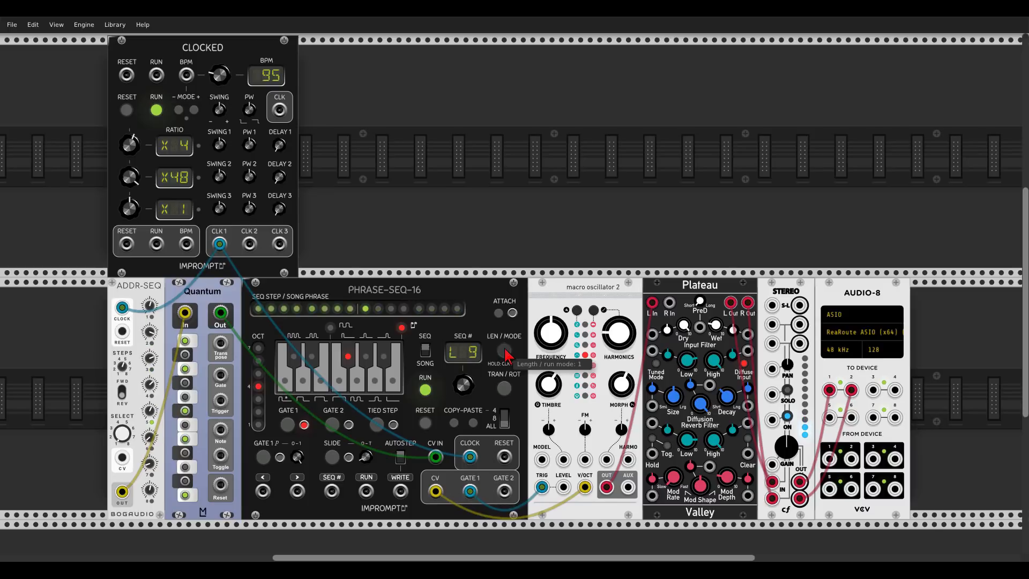
pyautogui.moveTo(465, 385); pyautogui.dragTo(464, 354)
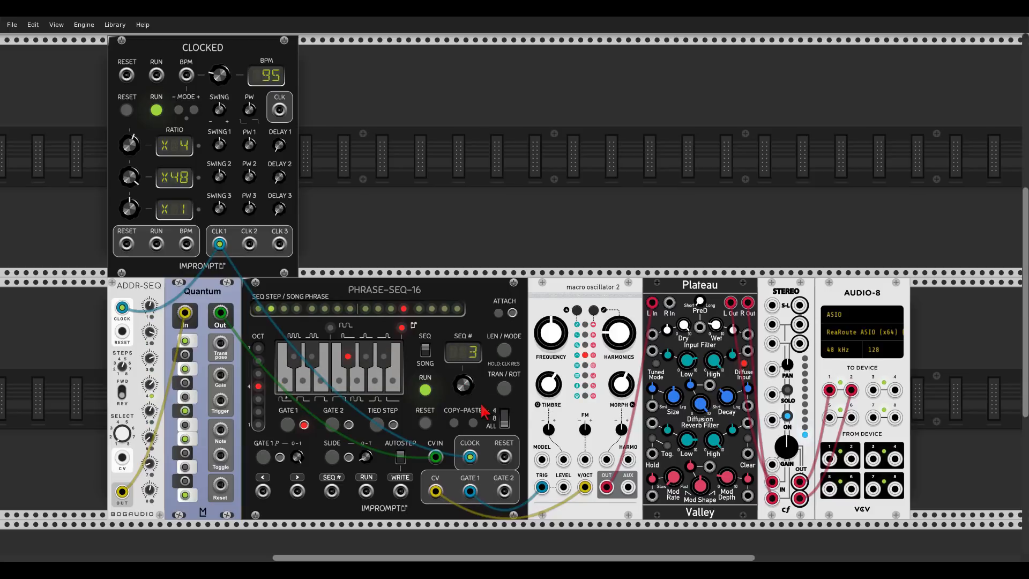
# Step: Replace the CLK 1 cable at PHRASE-SEQ-16's clock input with one from CLK 2 and switch on advanced gate editing
pyautogui.moveTo(469, 456); pyautogui.dragTo(469, 462)
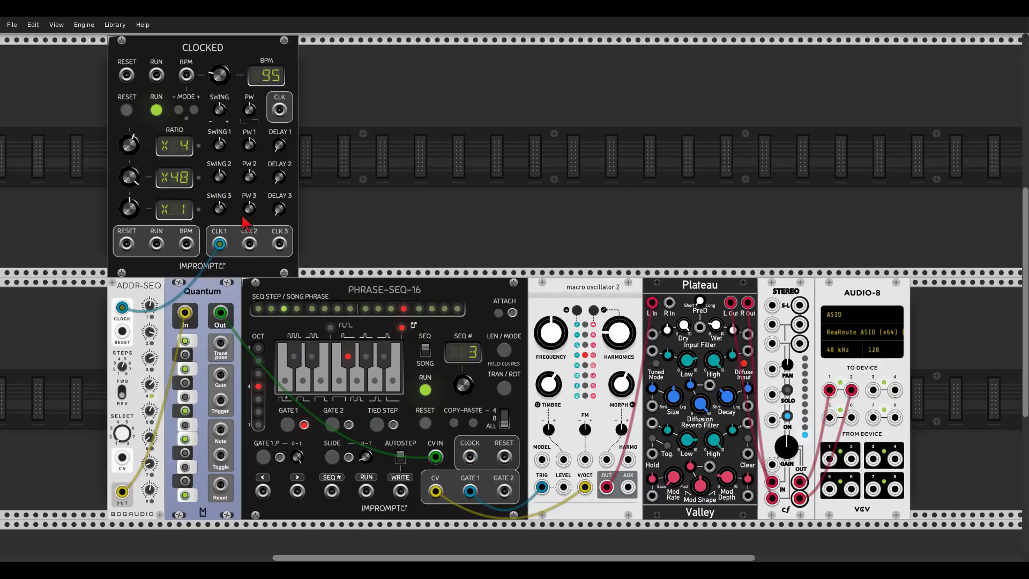
pyautogui.moveTo(249, 244); pyautogui.dragTo(469, 456)
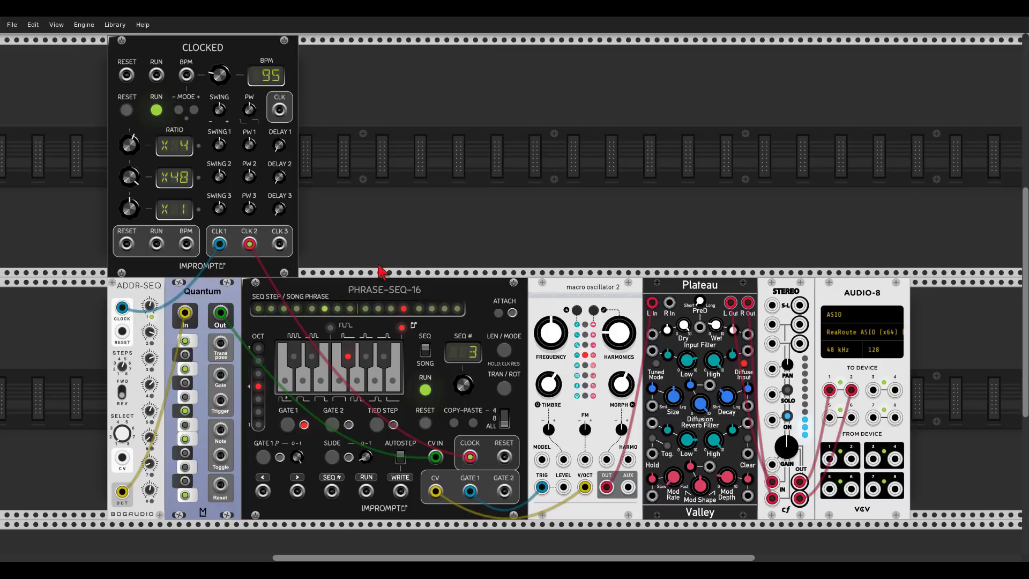
pyautogui.click(330, 327)
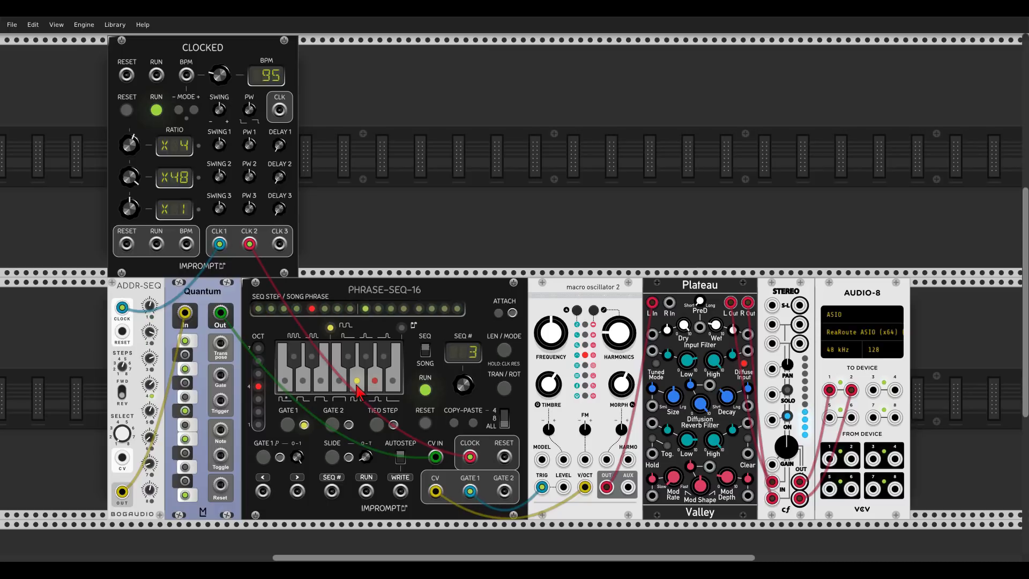
# Step: Return to sequence 1 and give its step 3 the gate type assigned to the C-sharp key
pyautogui.moveTo(463, 381); pyautogui.dragTo(463, 383)
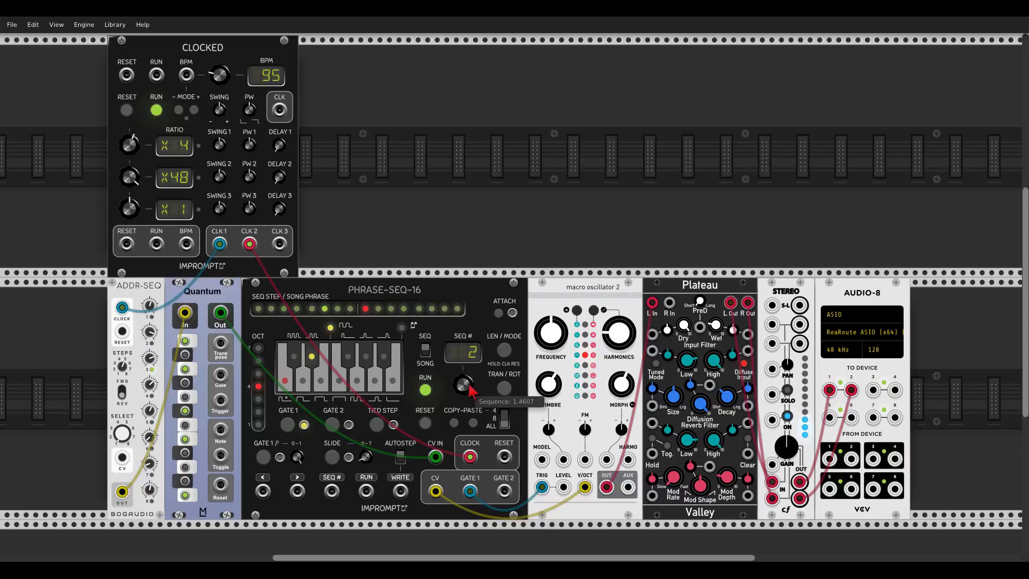
pyautogui.moveTo(464, 384); pyautogui.dragTo(465, 401)
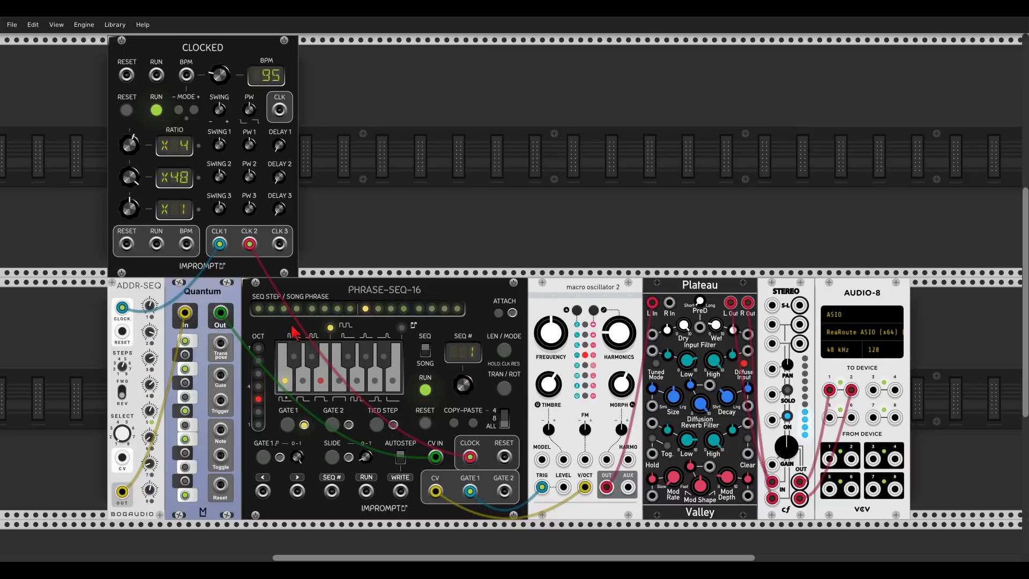
pyautogui.click(285, 310)
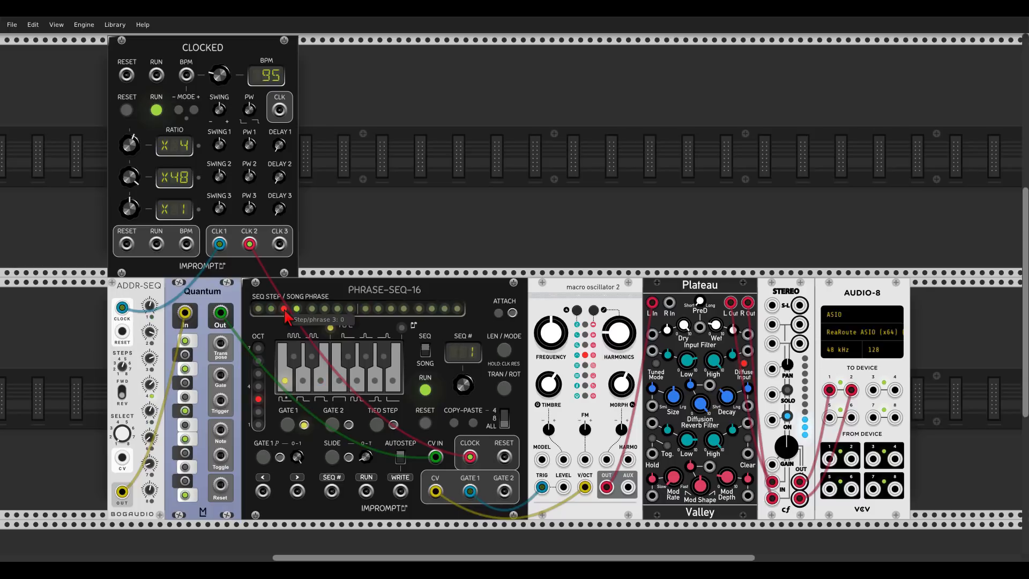
pyautogui.click(294, 356)
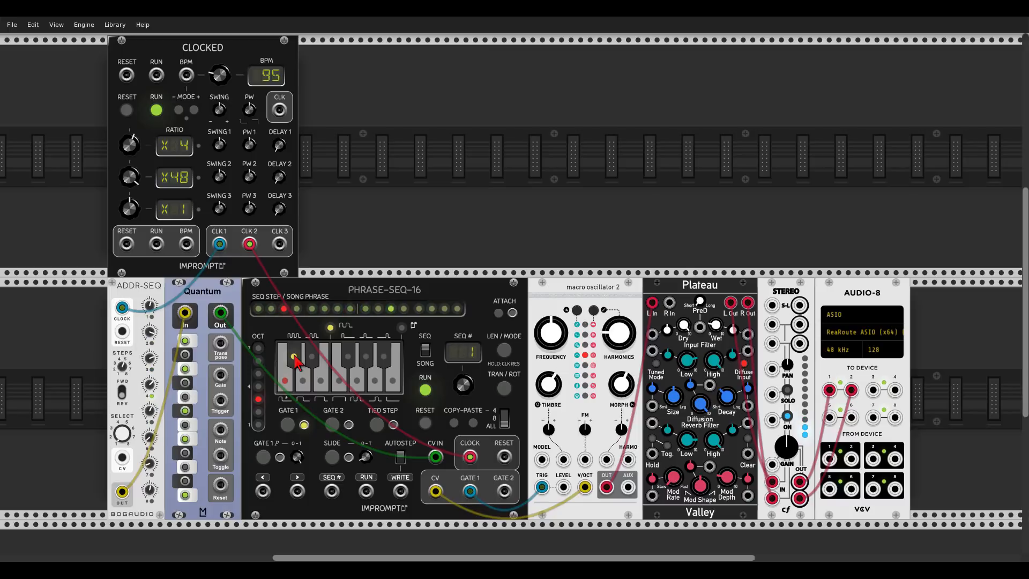
# Step: Switch PHRASE-SEQ-16 to song mode and build a 4-phrase song, assigning sequences 2, 1 and 3 to phrases 2, 3 and 4
pyautogui.click(426, 351)
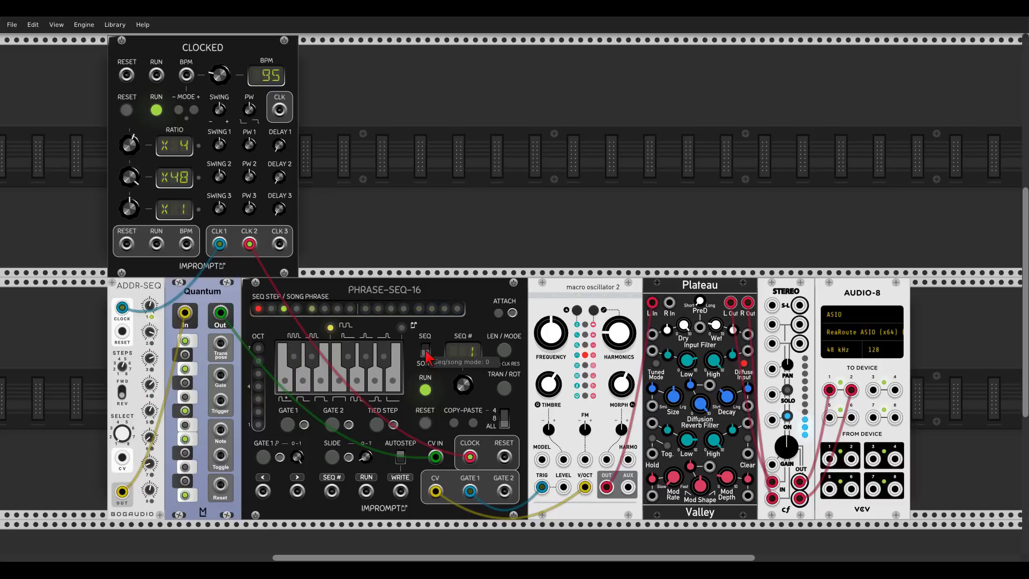
pyautogui.click(504, 351)
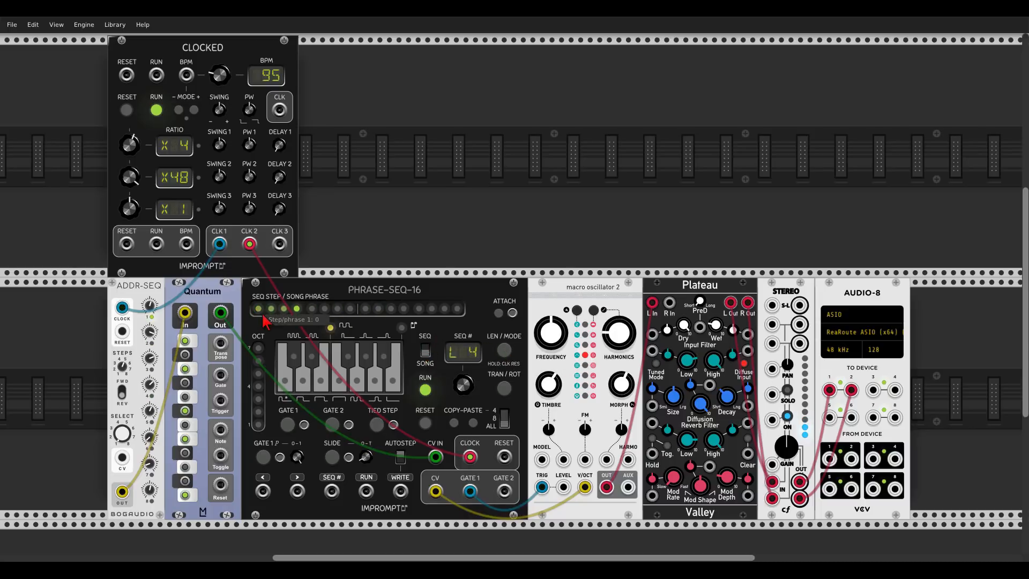
pyautogui.click(504, 351)
pyautogui.click(504, 351)
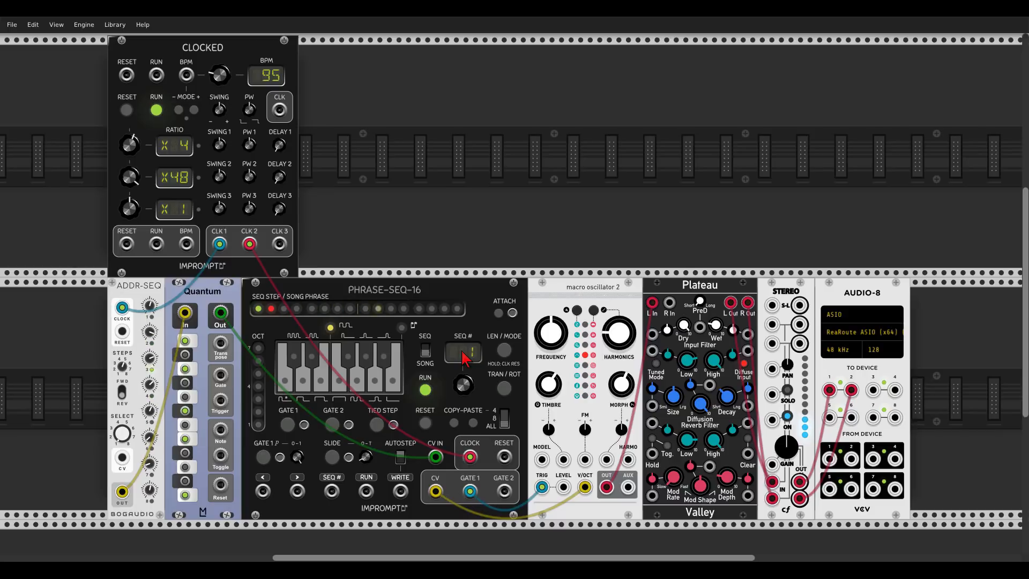
pyautogui.press('2')
pyautogui.press('1')
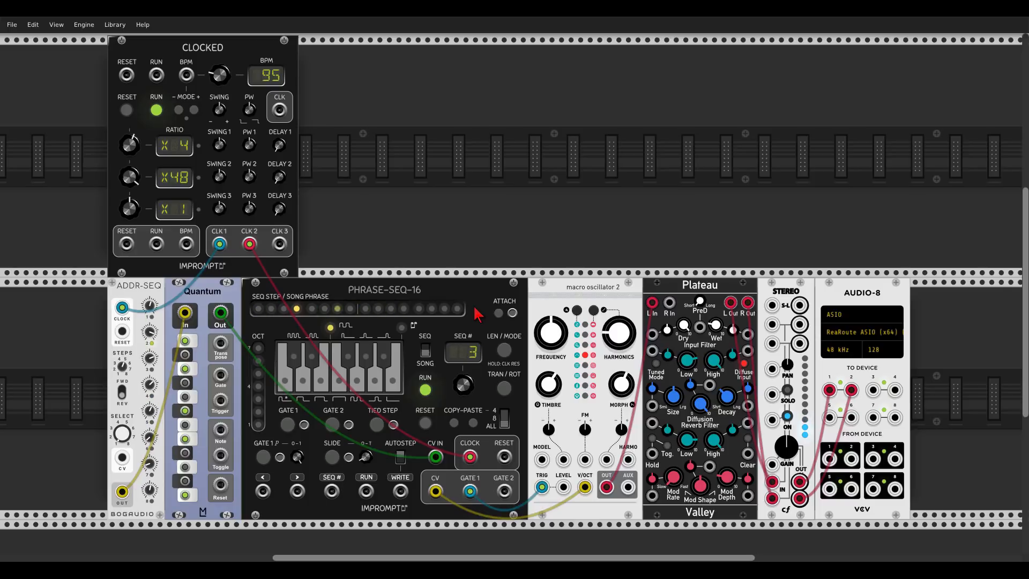
# Step: Return to sequence mode, enable gate 1 probability for steps in sequences 1, 2 and 3, and adjust the probability amount
pyautogui.click(426, 351)
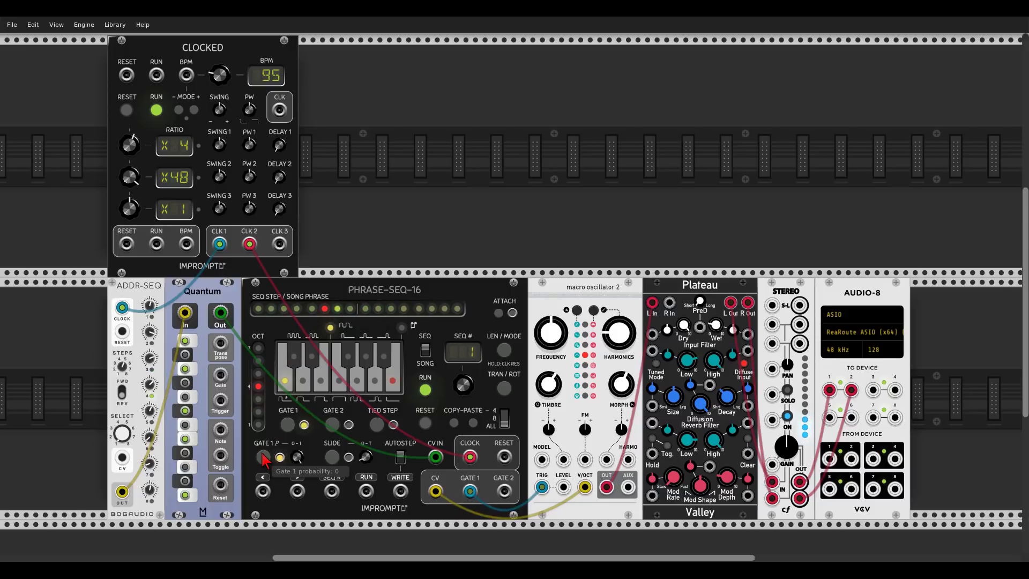
pyautogui.moveTo(296, 456); pyautogui.dragTo(296, 472)
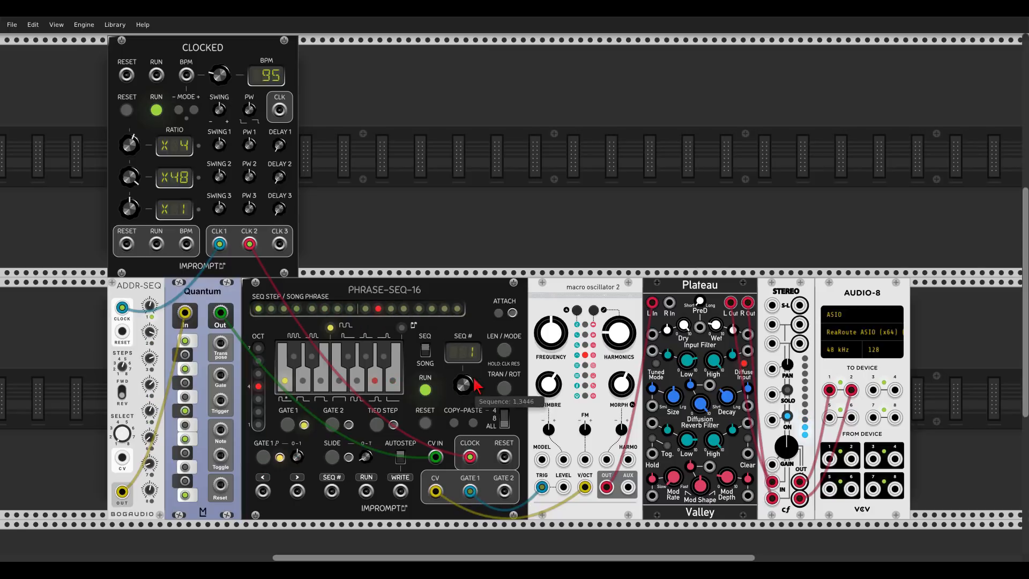
pyautogui.moveTo(474, 384); pyautogui.dragTo(474, 375)
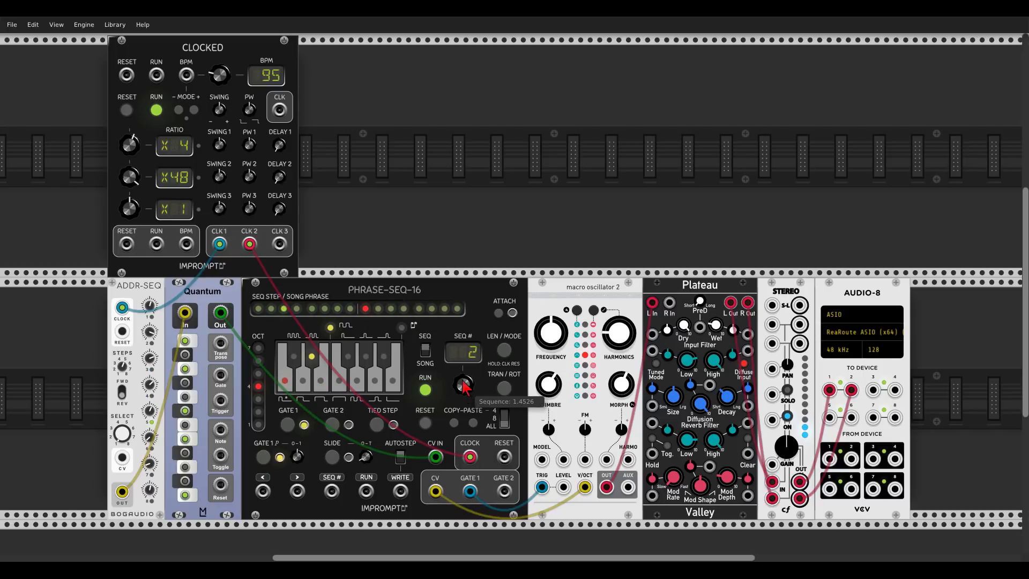
pyautogui.moveTo(463, 386); pyautogui.dragTo(463, 376)
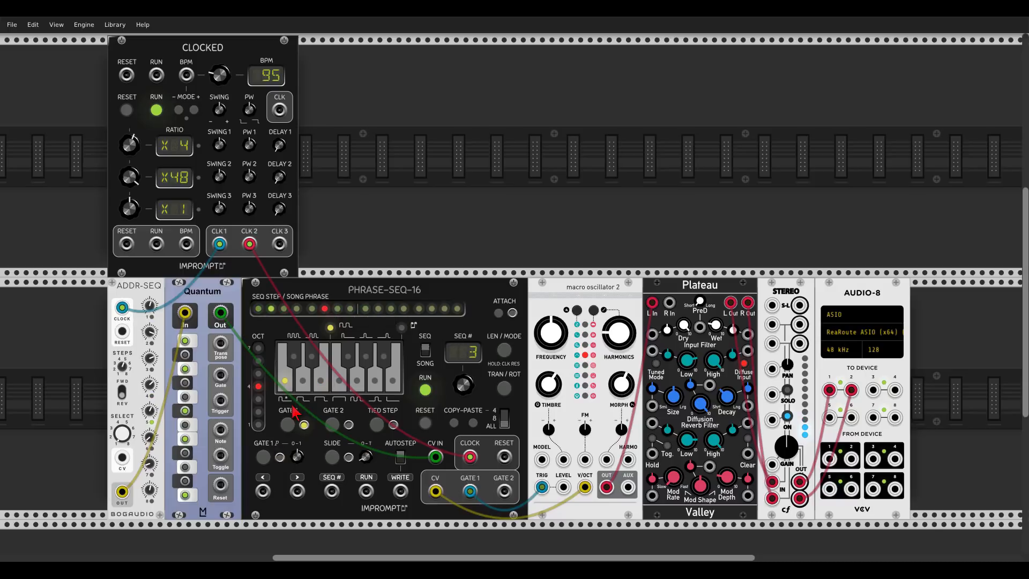
pyautogui.click(269, 460)
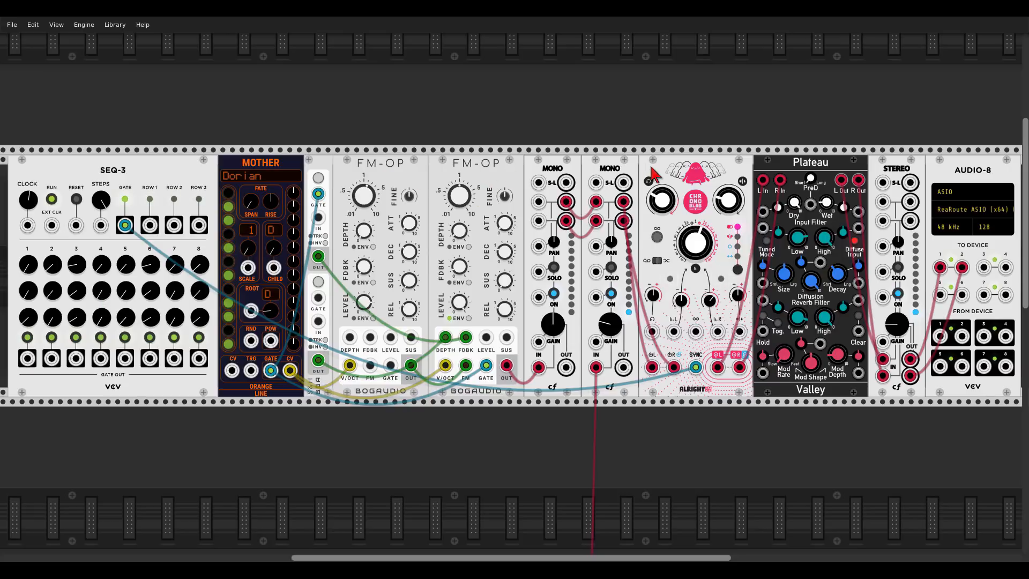
# Step: Try feeding MOTHER's CV input from SEQ-3's Row 1, Row 2 and Row 3 outputs in turn, and undo the cable
pyautogui.moveTo(151, 229); pyautogui.dragTo(220, 368)
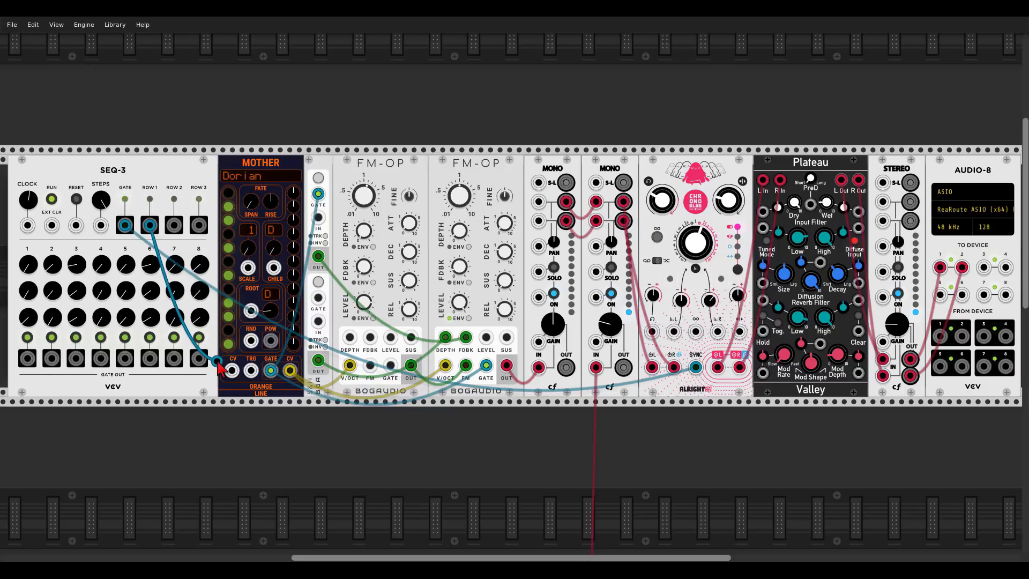
pyautogui.moveTo(219, 368); pyautogui.dragTo(232, 370)
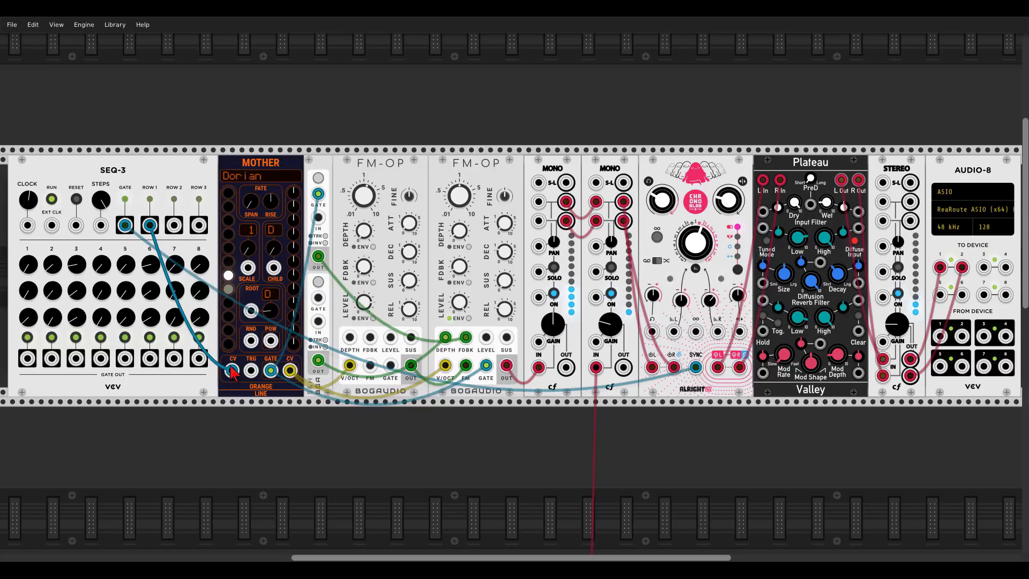
pyautogui.moveTo(149, 225); pyautogui.dragTo(173, 226)
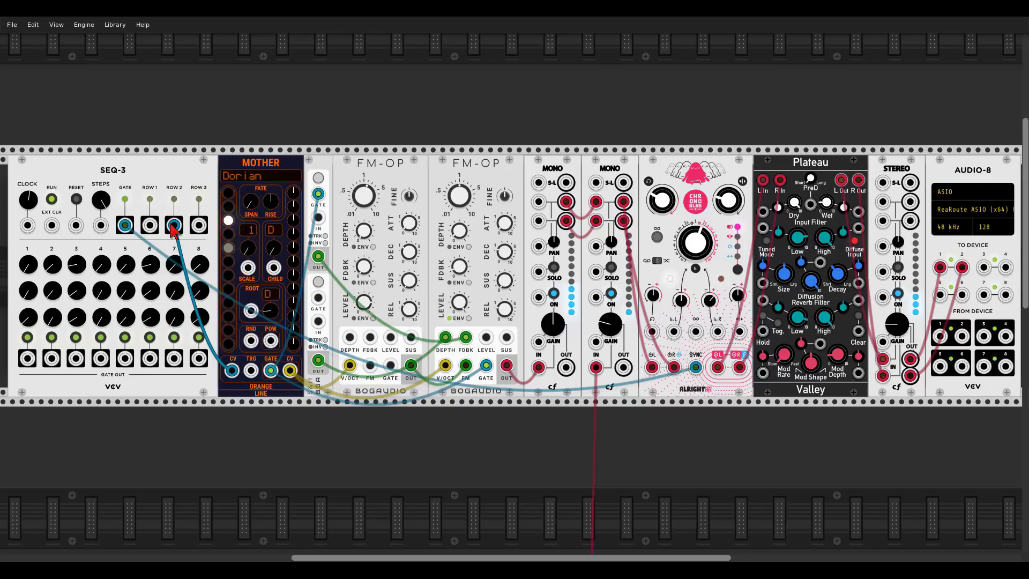
pyautogui.moveTo(173, 227); pyautogui.dragTo(198, 227)
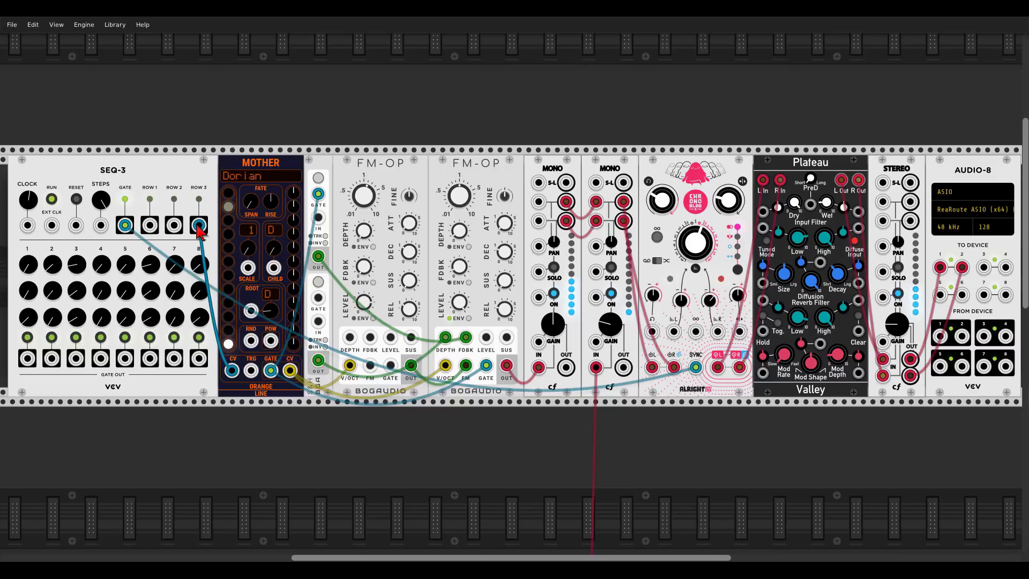
pyautogui.hotkey('ctrl', 'z')
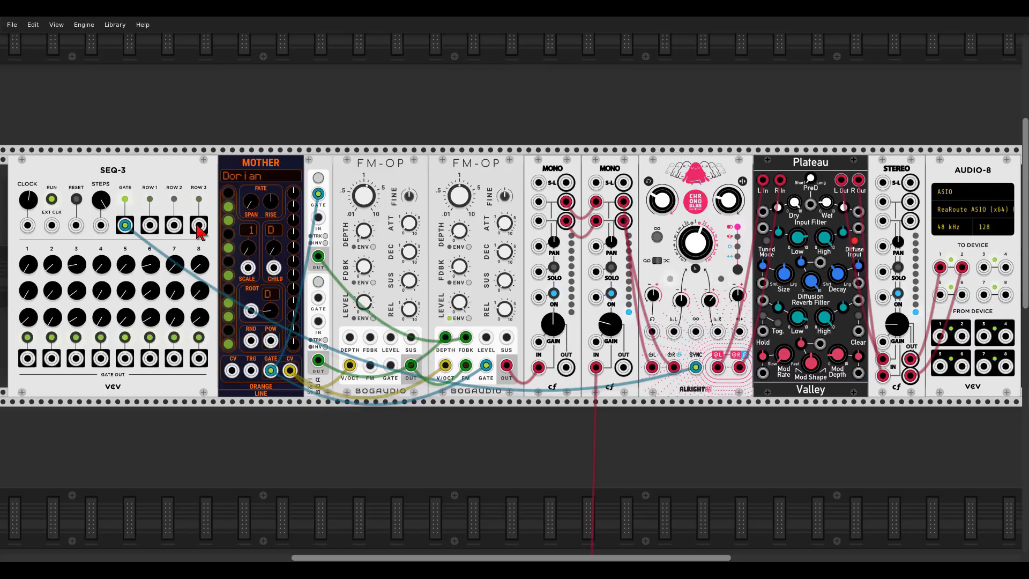
# Step: Find the VCV Mixer in the module browser and place it in the row below MOTHER and FM-OP
pyautogui.scroll(-1, 340, 99)
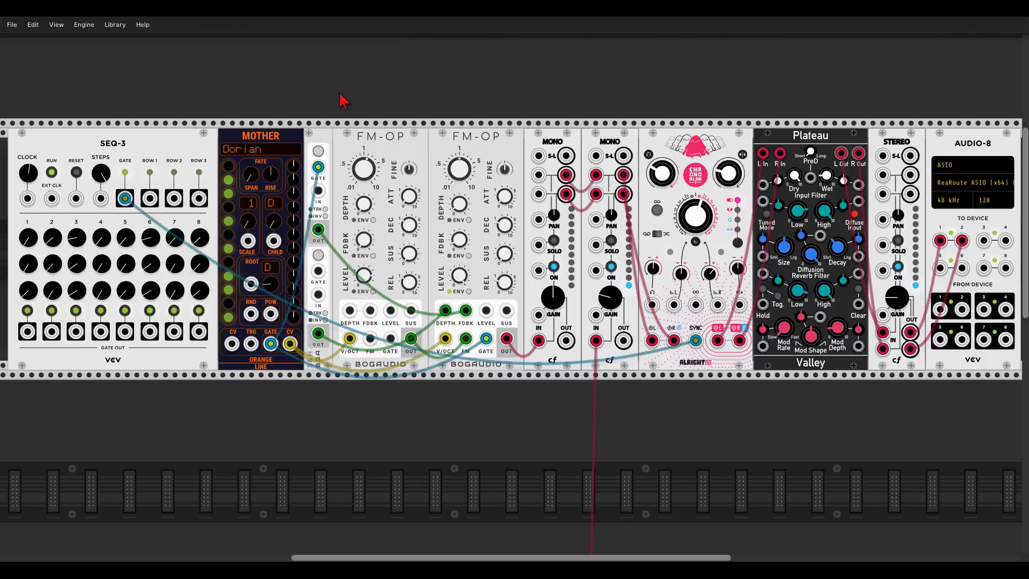
pyautogui.rightClick(352, 443)
pyautogui.write('mixer')
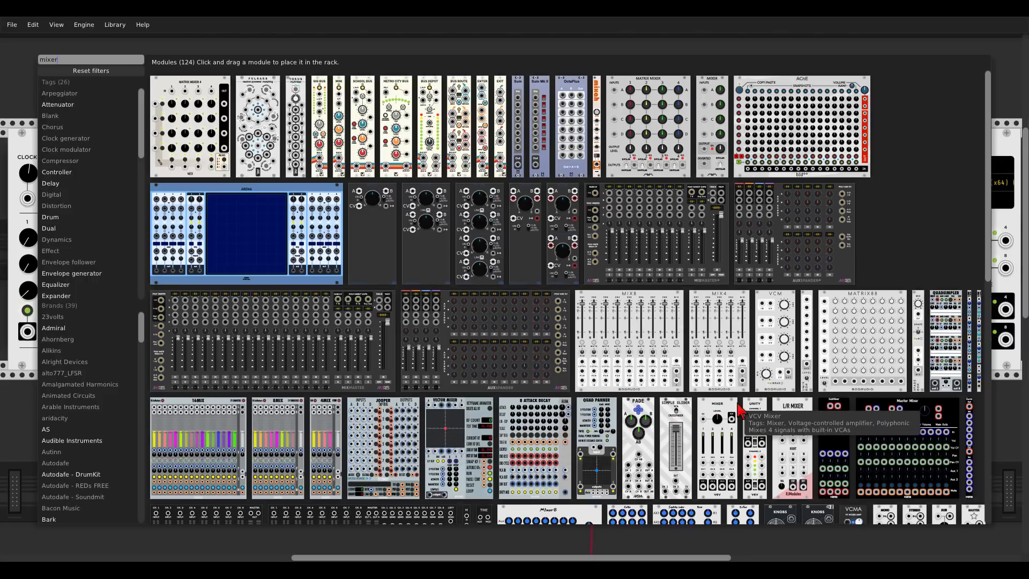
pyautogui.moveTo(716, 447); pyautogui.dragTo(349, 472)
pyautogui.scroll(-2, 479, 373)
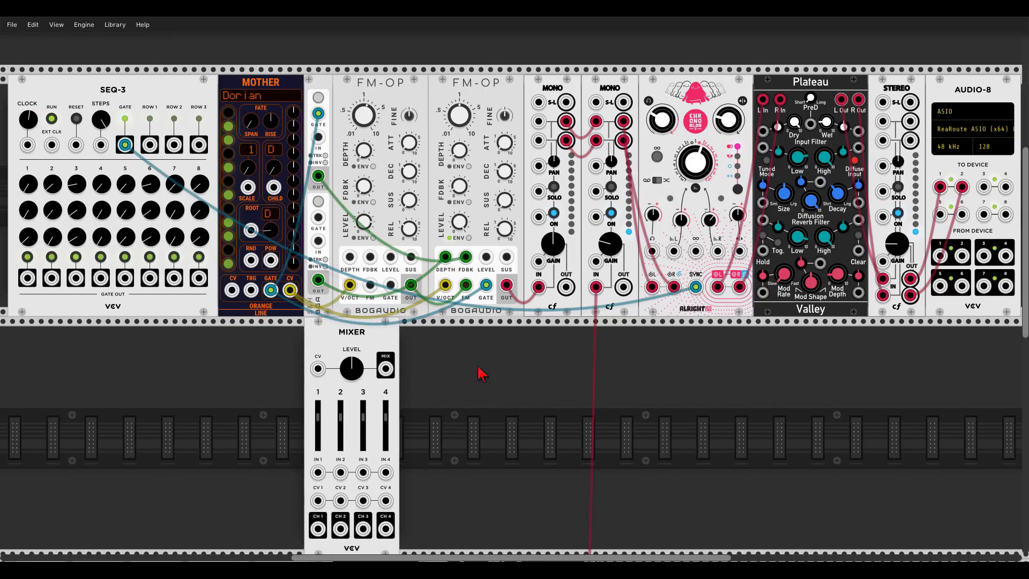
pyautogui.scroll(-1, 480, 374)
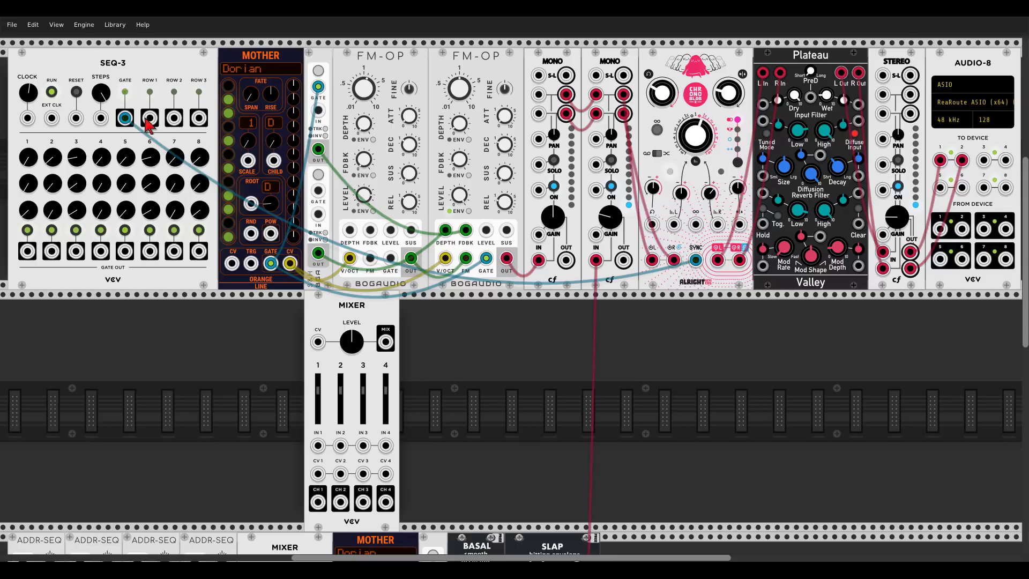
# Step: Patch SEQ-3's Row 1, 2 and 3 outputs into mixer inputs 1 to 3 and, with its level turned down, its mix output into MOTHER's CV
pyautogui.moveTo(150, 118); pyautogui.dragTo(363, 446)
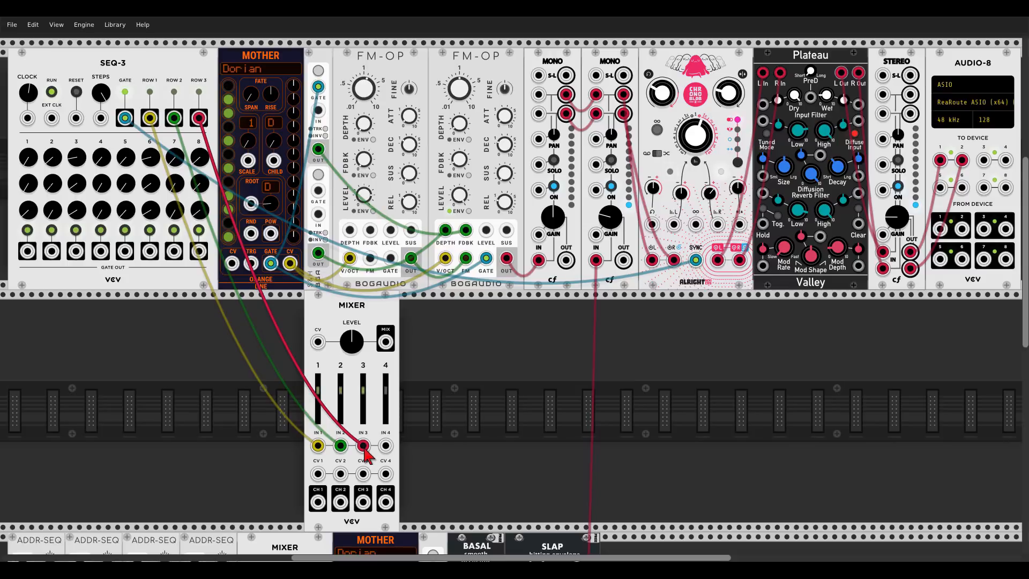
pyautogui.moveTo(352, 342); pyautogui.dragTo(351, 356)
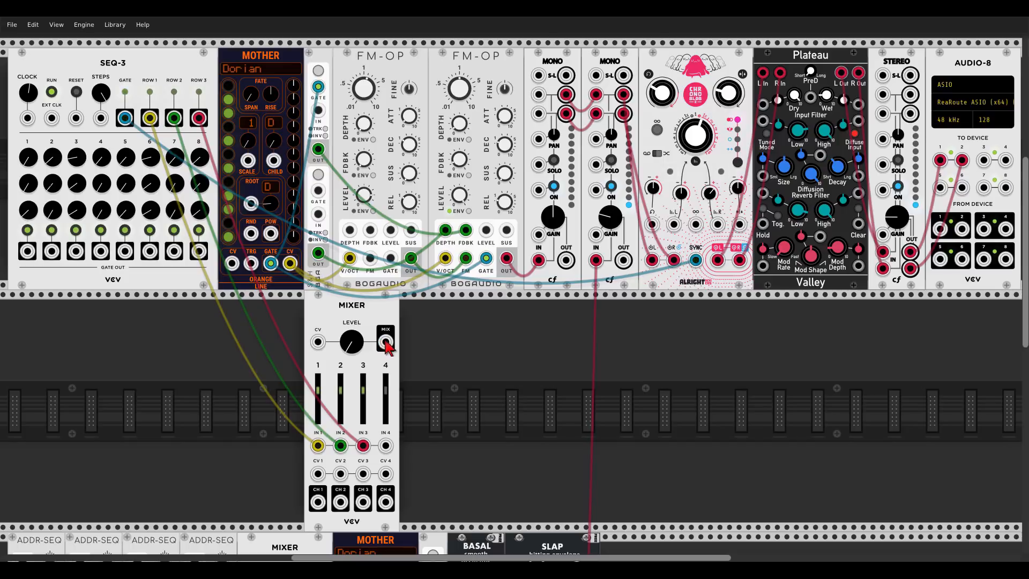
pyautogui.moveTo(386, 342); pyautogui.dragTo(232, 263)
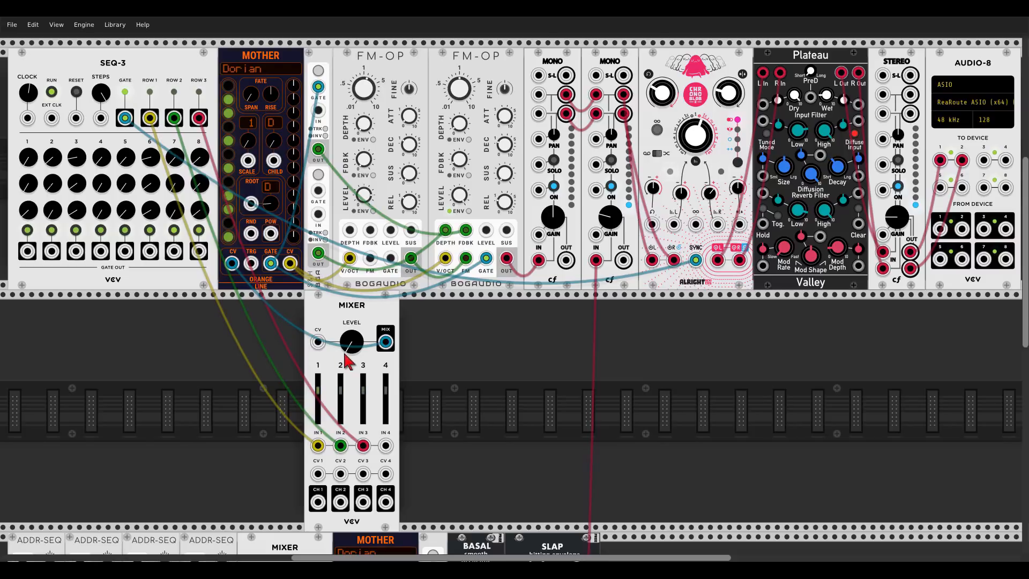
# Step: Raise the mixer's overall level and lower its channel 3 fader to vary the notes sent to MOTHER
pyautogui.moveTo(355, 347); pyautogui.dragTo(356, 305)
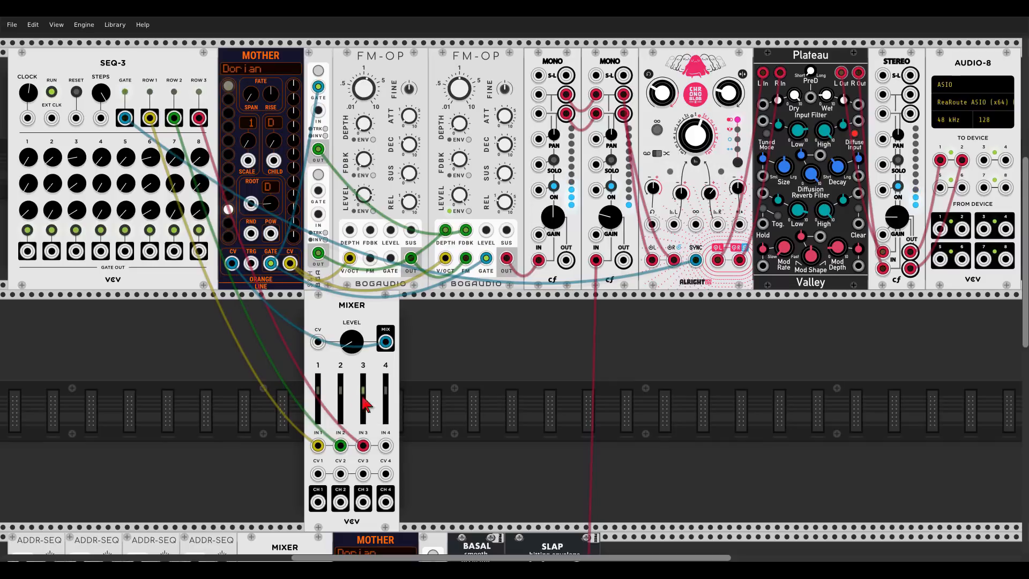
pyautogui.moveTo(352, 343); pyautogui.dragTo(352, 317)
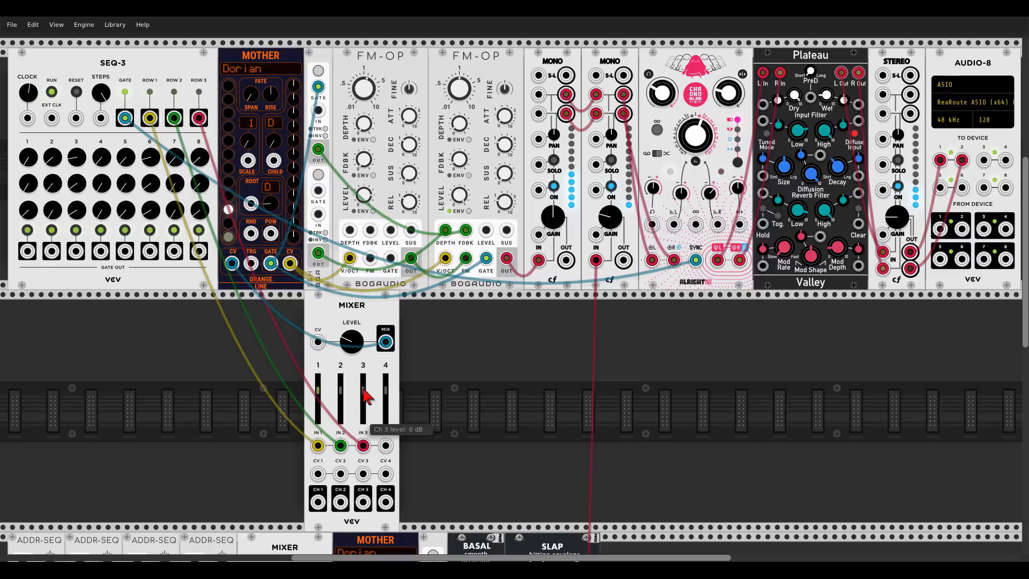
pyautogui.moveTo(362, 391); pyautogui.dragTo(362, 392)
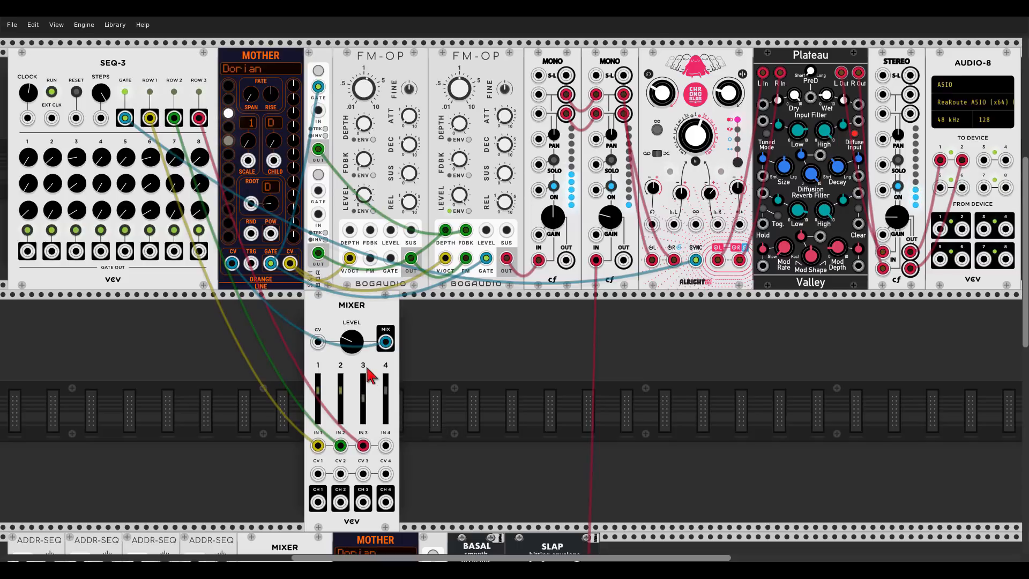
# Step: Try different levels on the middle-row mixer's channels 1, 2 and 3 to vary the notes reaching MOTHER
pyautogui.moveTo(319, 391); pyautogui.dragTo(319, 392)
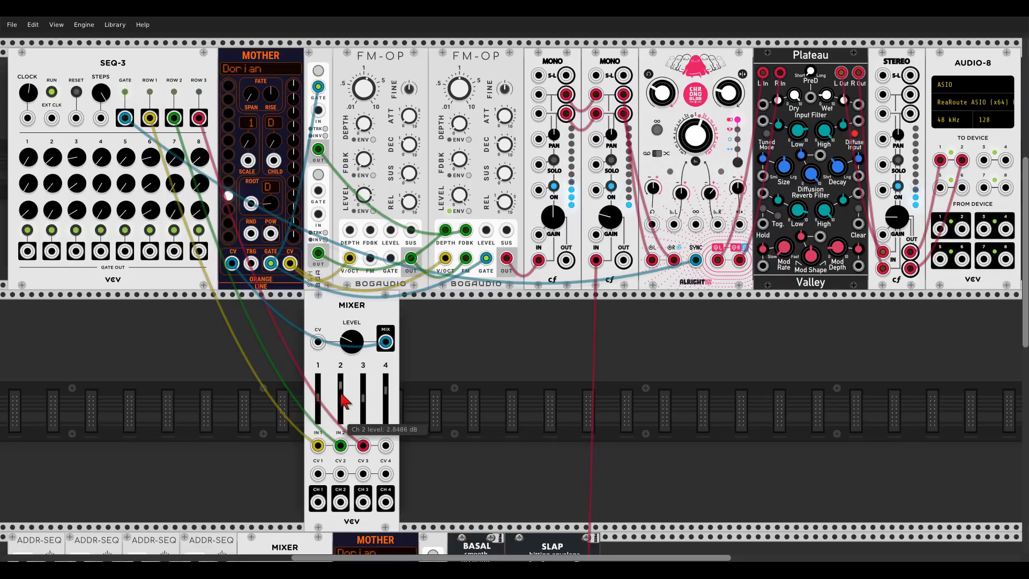
pyautogui.moveTo(363, 394); pyautogui.dragTo(363, 393)
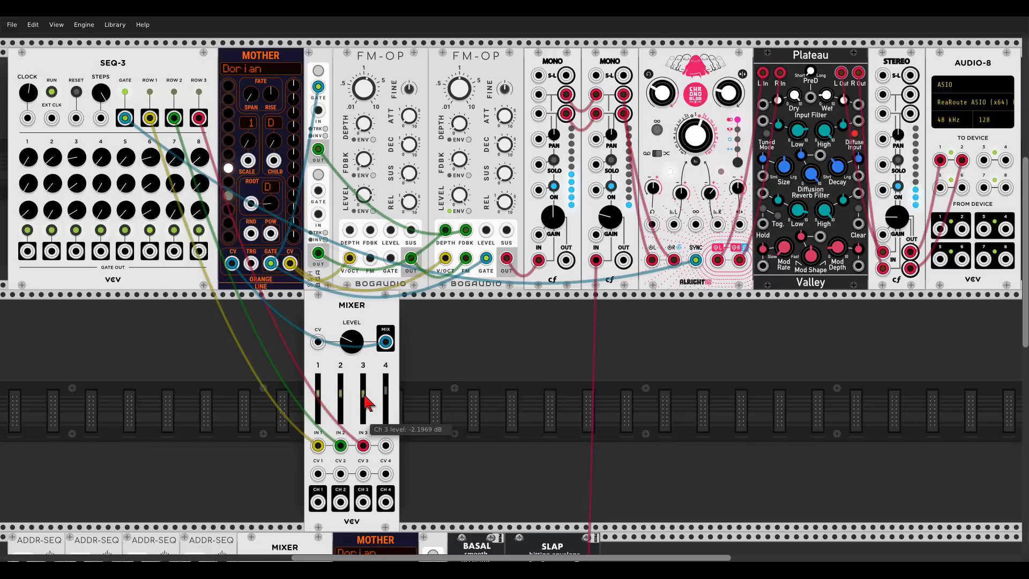
pyautogui.moveTo(365, 395); pyautogui.dragTo(364, 389)
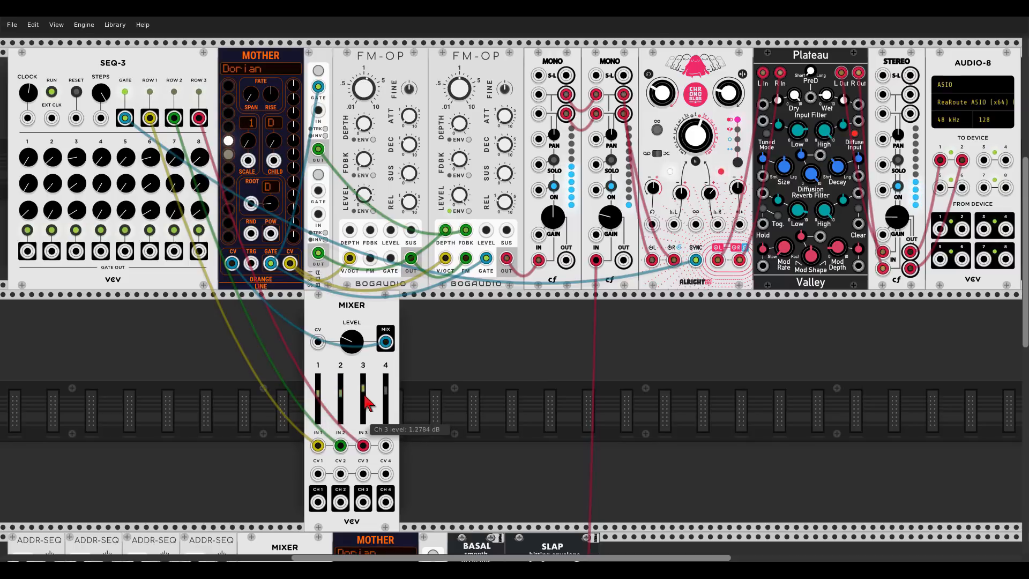
# Step: Reset the channel 1, 2 and 3 faders of the middle-row mixer to their default levels
pyautogui.doubleClick(318, 392)
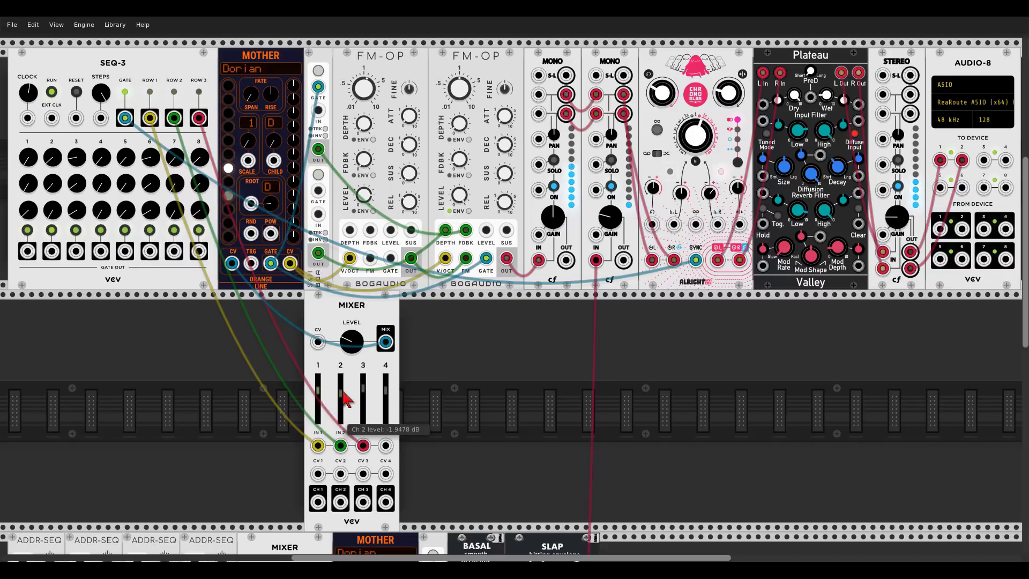
pyautogui.doubleClick(342, 392)
pyautogui.doubleClick(365, 391)
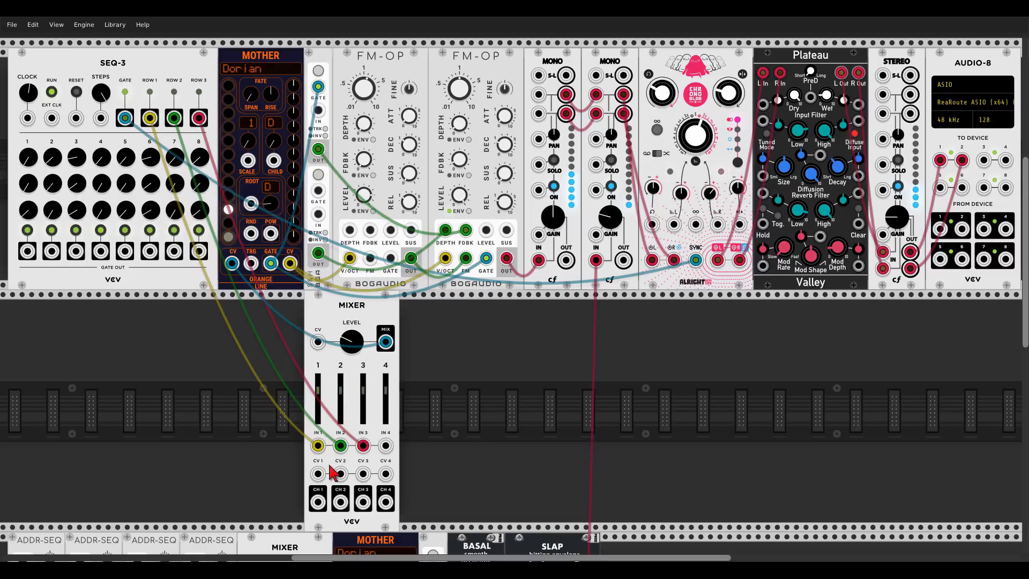
# Step: Find the Bogaudio S&H in the module browser, place it directly before the middle-row mixer, and check its normal range options
pyautogui.rightClick(267, 432)
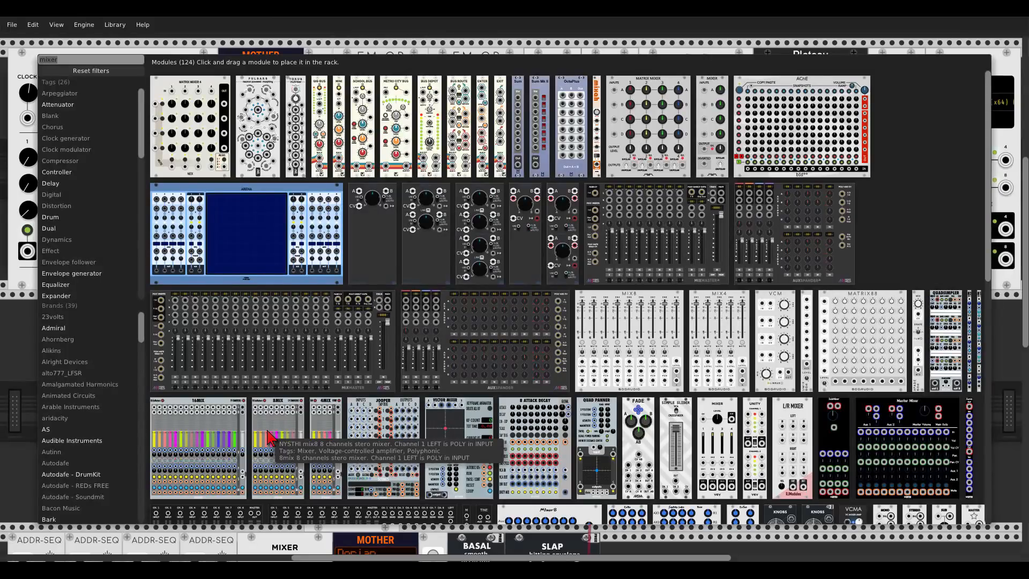
pyautogui.write('sample and')
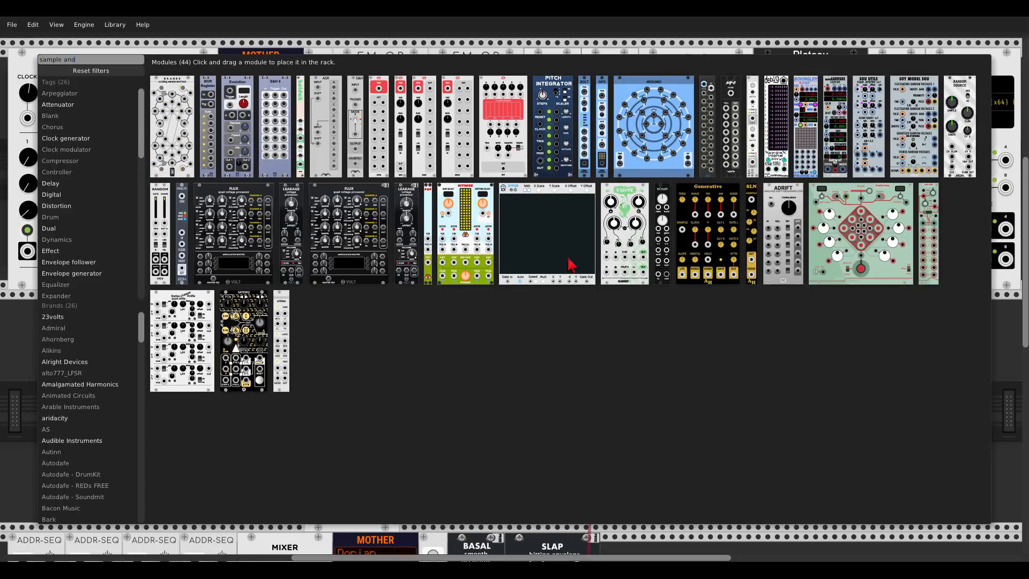
pyautogui.moveTo(752, 107); pyautogui.dragTo(291, 302)
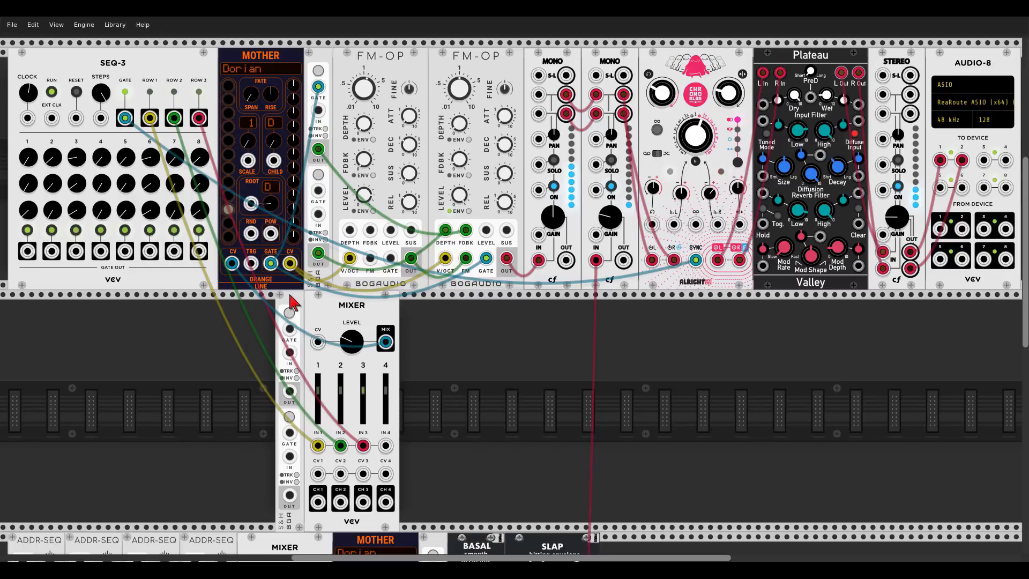
pyautogui.rightClick(290, 304)
pyautogui.moveTo(329, 426)
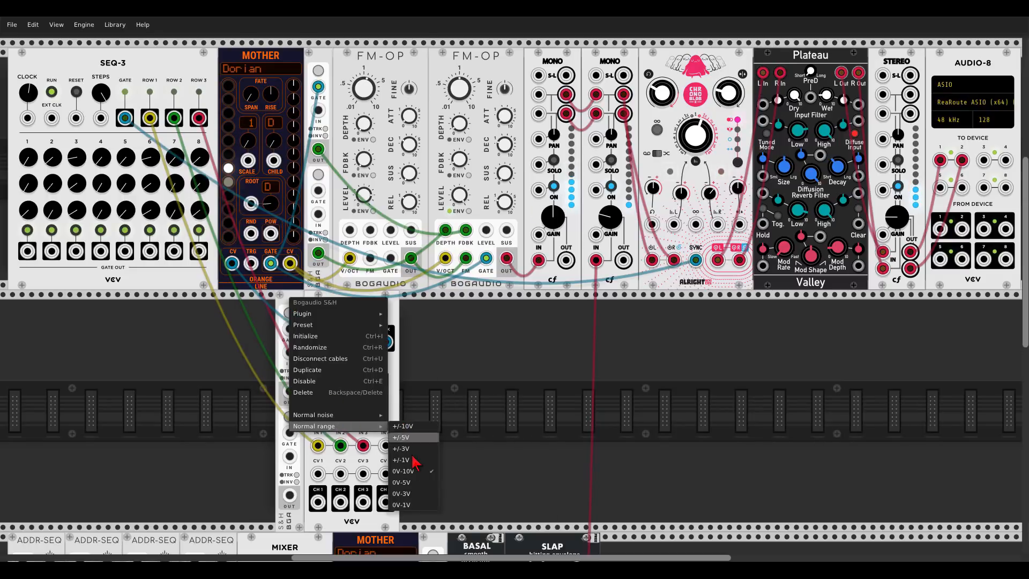
pyautogui.click(501, 427)
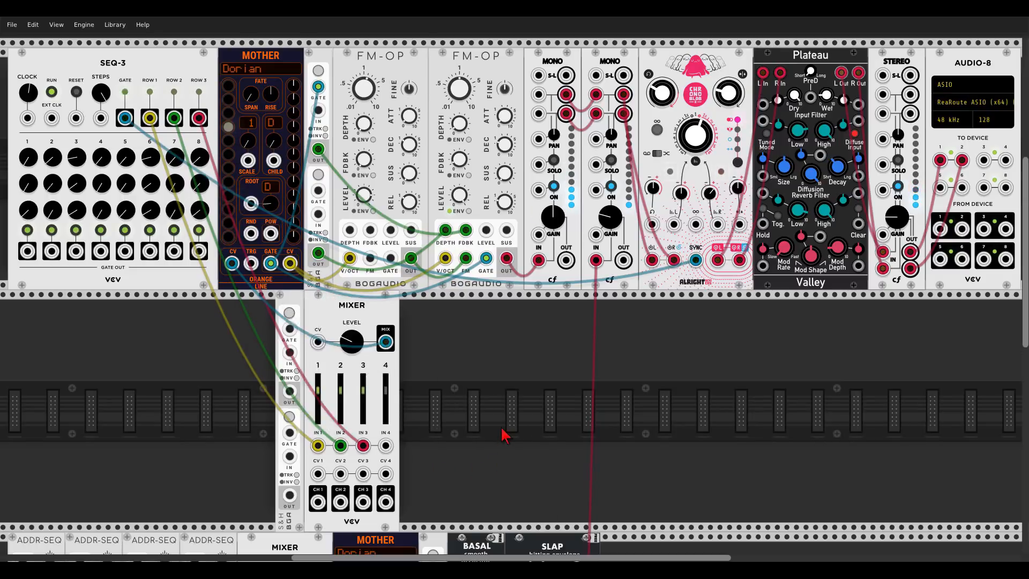
# Step: Find a clock divider in the module browser and place it directly before the new S&H module
pyautogui.rightClick(234, 384)
pyautogui.write('clock di')
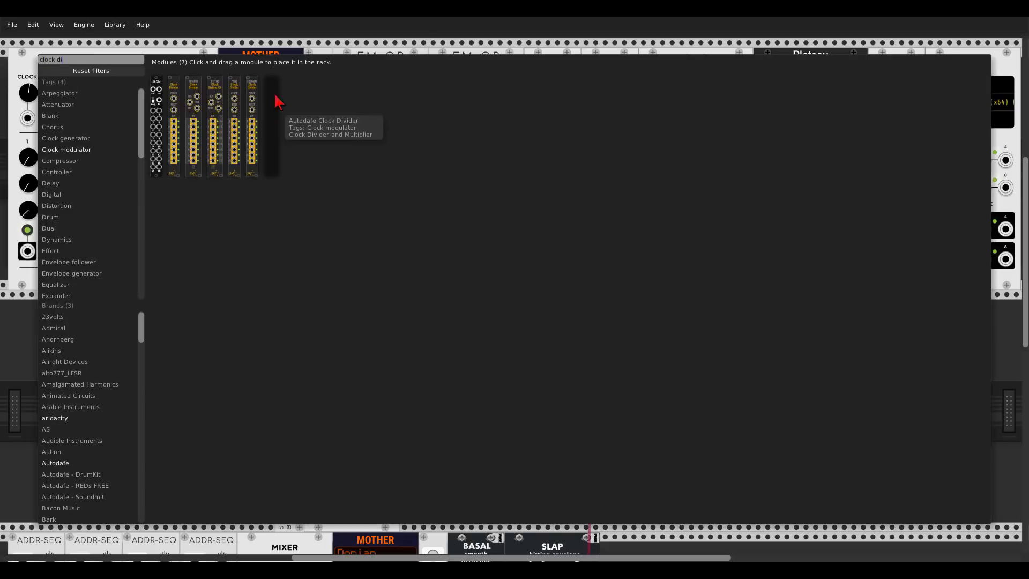
pyautogui.moveTo(275, 82); pyautogui.dragTo(279, 295)
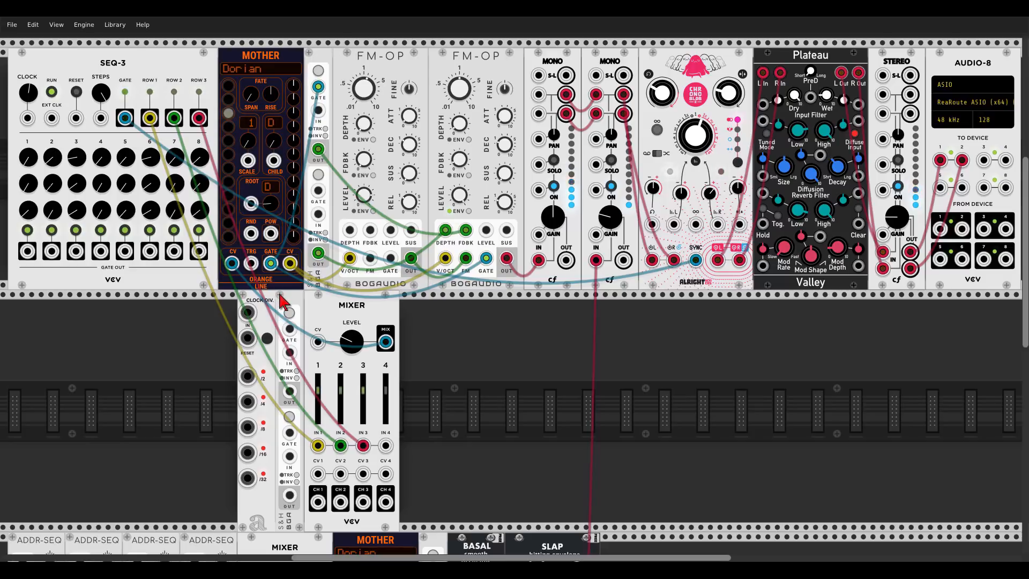
# Step: Patch SEQ-3's gate into the clock divider, its /16 output into the S&H gate, and the two S&H outputs into mixer CV 1 and CV 3
pyautogui.moveTo(248, 312); pyautogui.dragTo(125, 119)
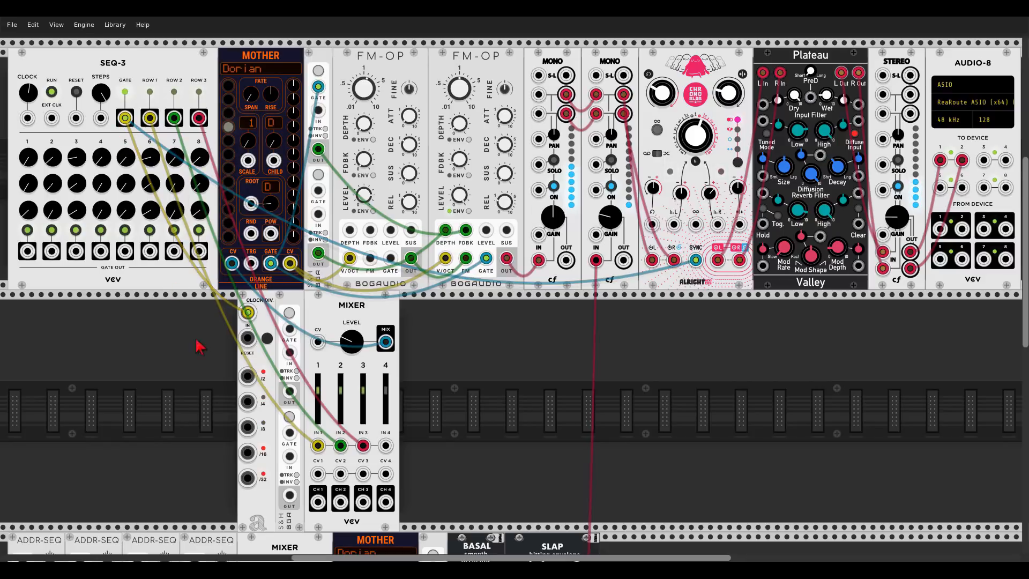
pyautogui.moveTo(247, 453); pyautogui.dragTo(289, 329)
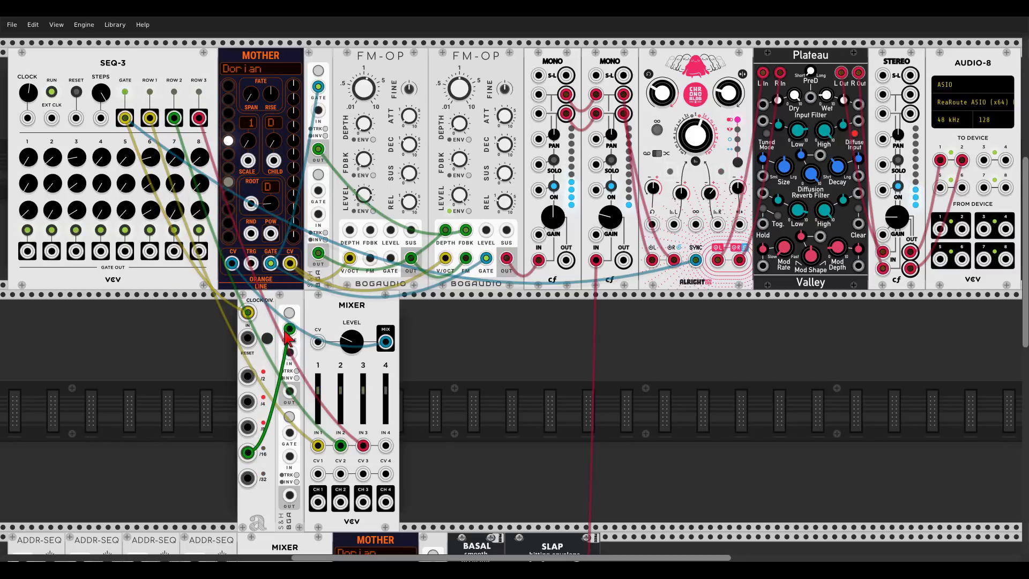
pyautogui.moveTo(286, 337); pyautogui.dragTo(363, 474)
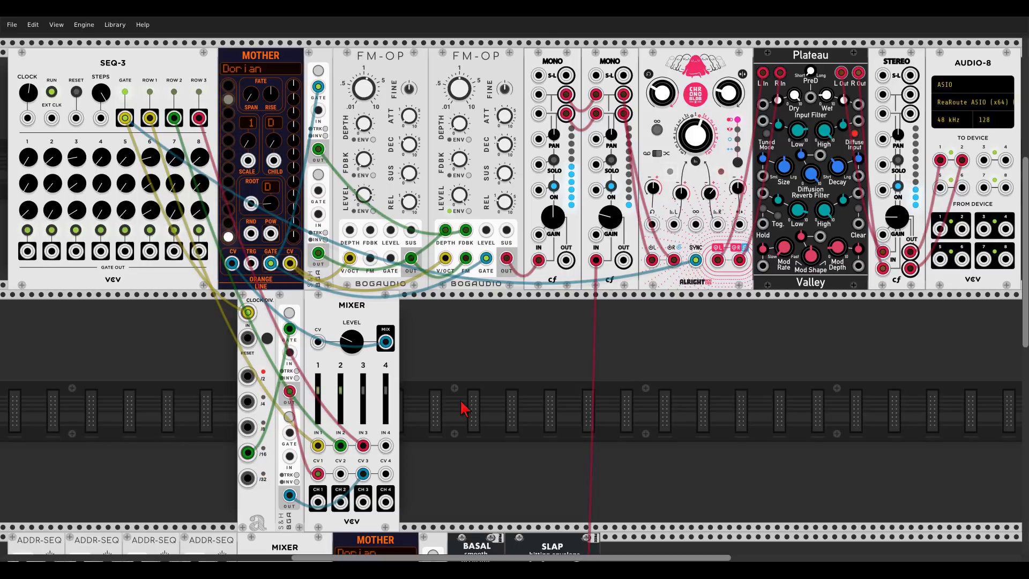
# Step: Patch SEQ-3's gate output into the clock inputs of all four ADDR-SEQ modules in the lower row
pyautogui.scroll(-10, 441, 418)
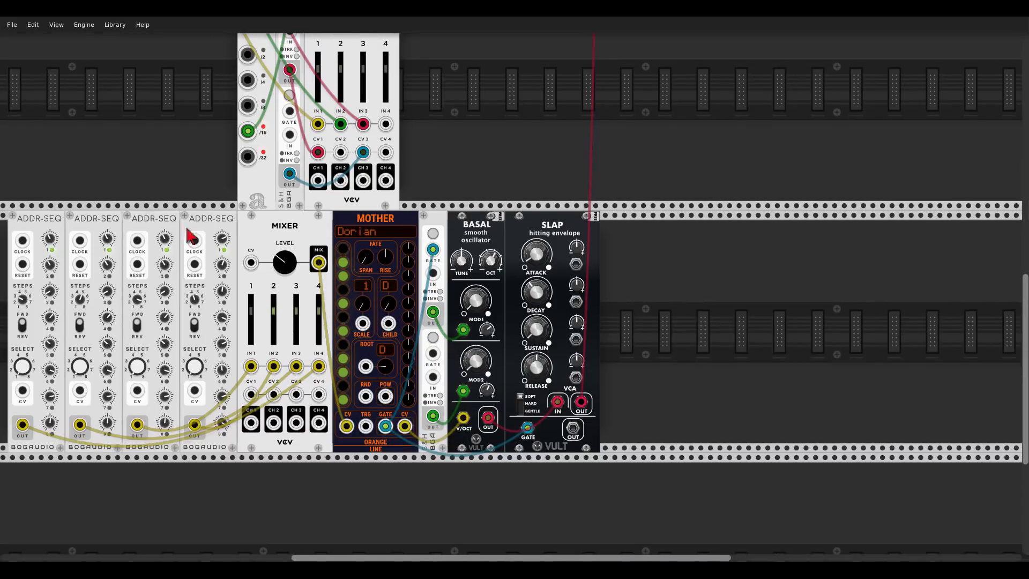
pyautogui.moveTo(171, 180); pyautogui.dragTo(237, 188)
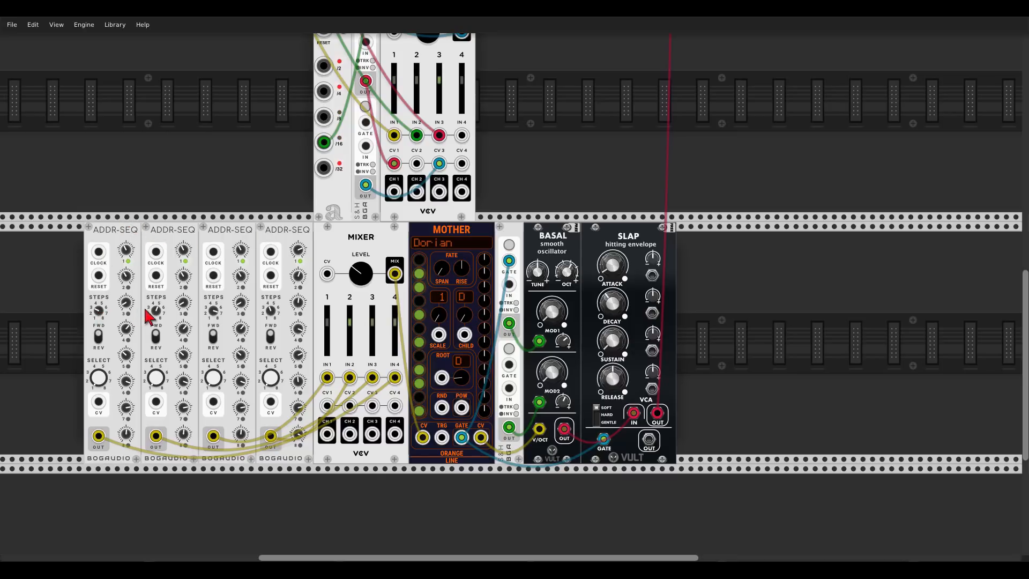
pyautogui.moveTo(271, 312)
pyautogui.scroll(5, 119, 195)
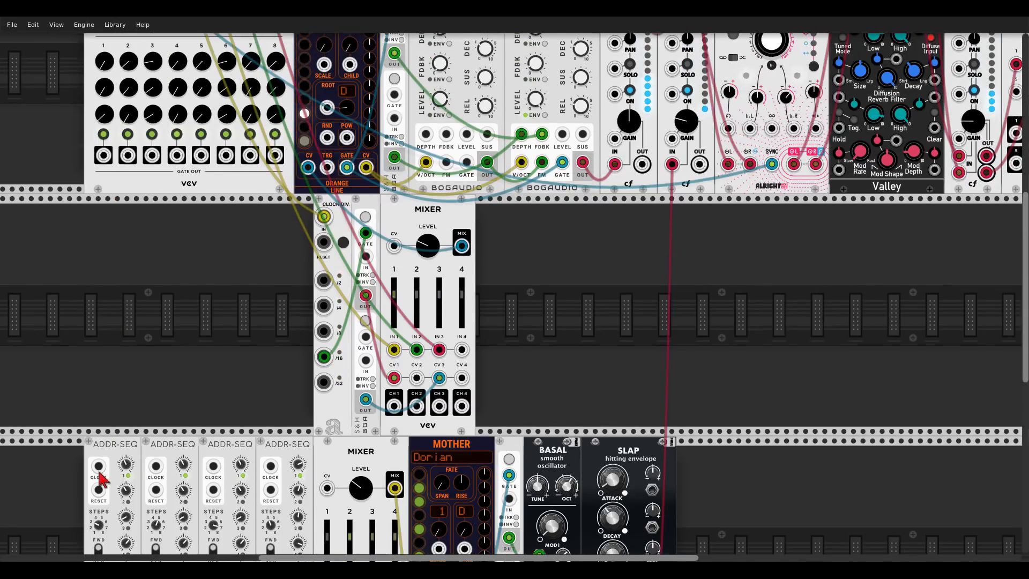
pyautogui.moveTo(99, 466); pyautogui.dragTo(200, 127)
pyautogui.scroll(3, 151, 123)
pyautogui.scroll(-10, 184, 171)
pyautogui.moveTo(98, 303); pyautogui.dragTo(270, 302)
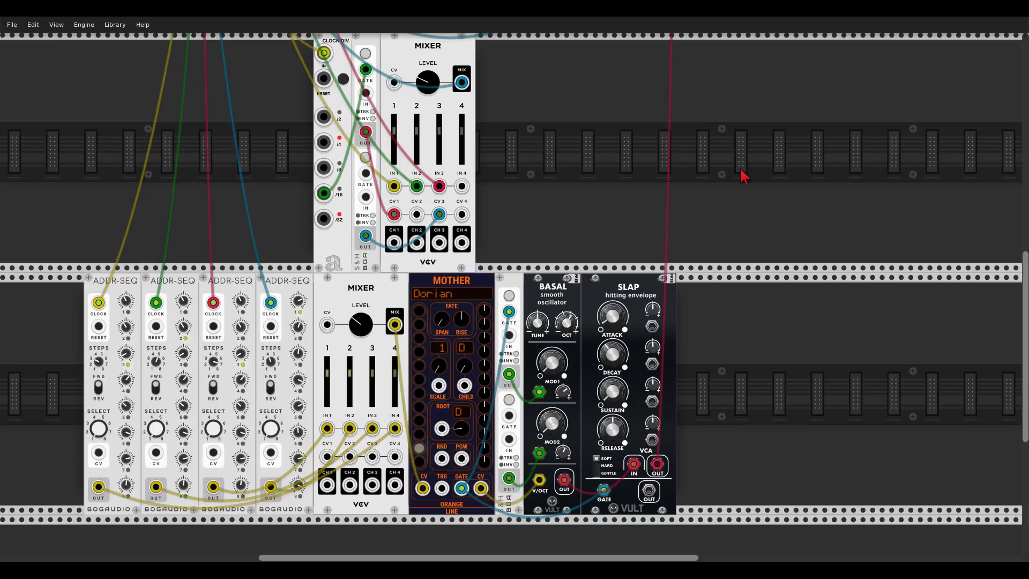
# Step: Raise the gain of the second MONO channel, which carries the lower-row SLAP voice
pyautogui.scroll(7, 742, 167)
pyautogui.scroll(-8, 567, 225)
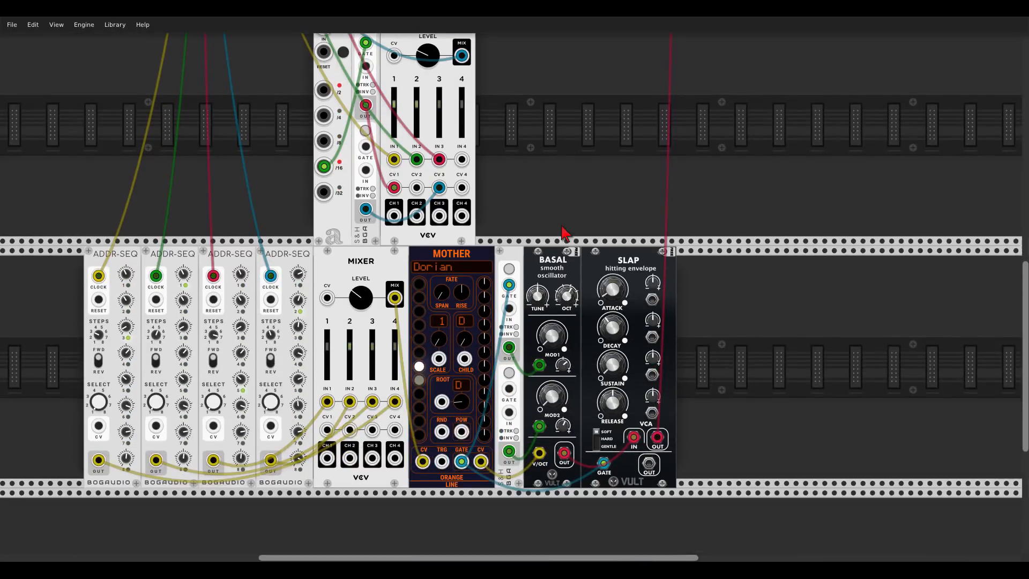
pyautogui.scroll(-1, 536, 208)
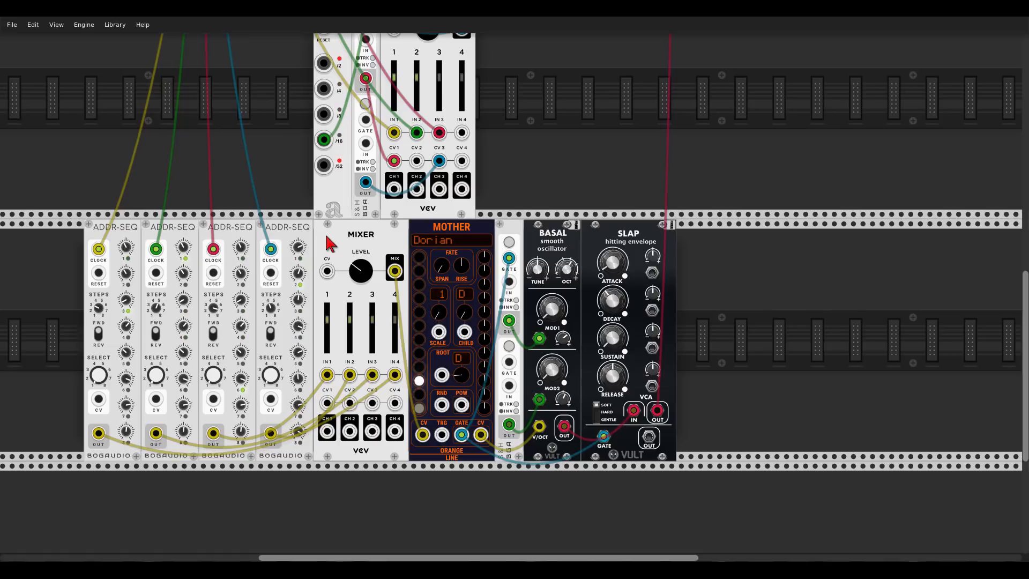
pyautogui.scroll(5, 629, 154)
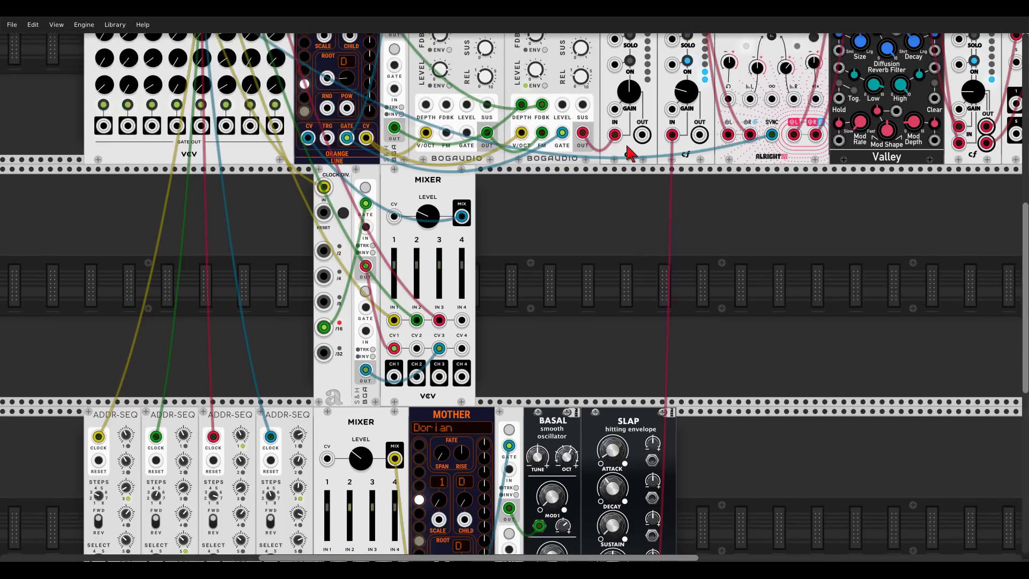
pyautogui.scroll(4, 629, 154)
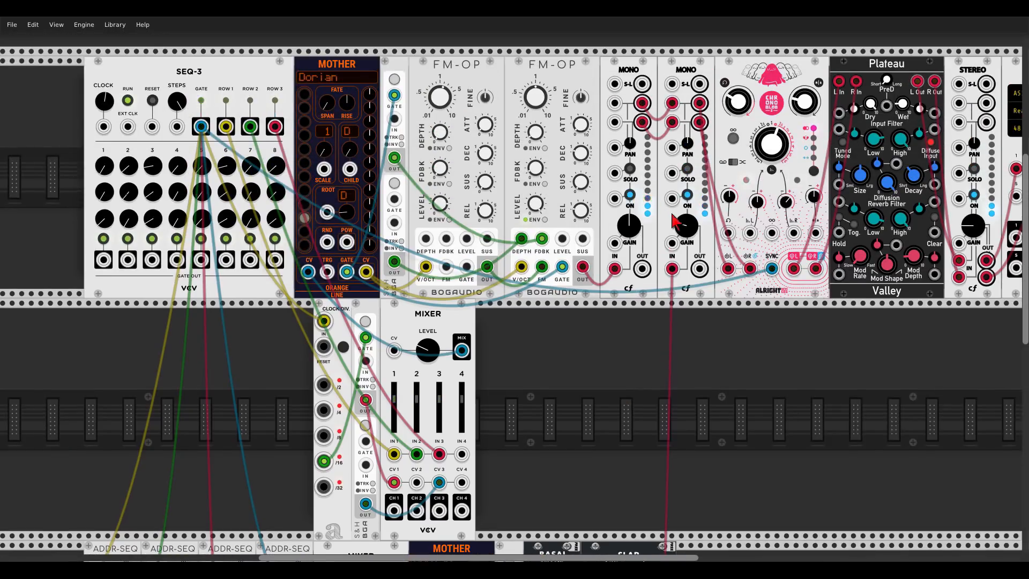
pyautogui.moveTo(675, 220); pyautogui.dragTo(674, 209)
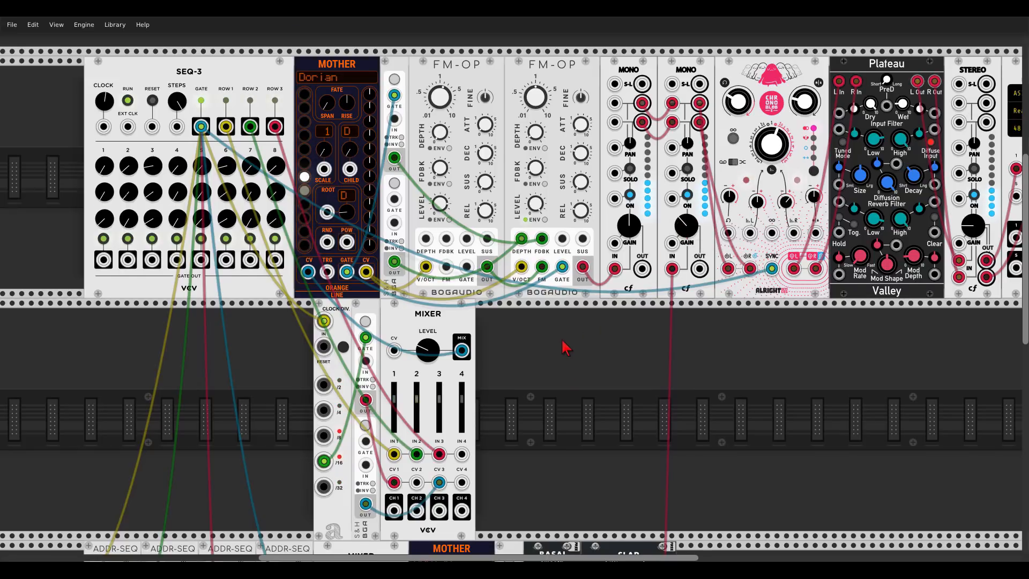
pyautogui.scroll(-4, 573, 343)
pyautogui.scroll(-5, 662, 293)
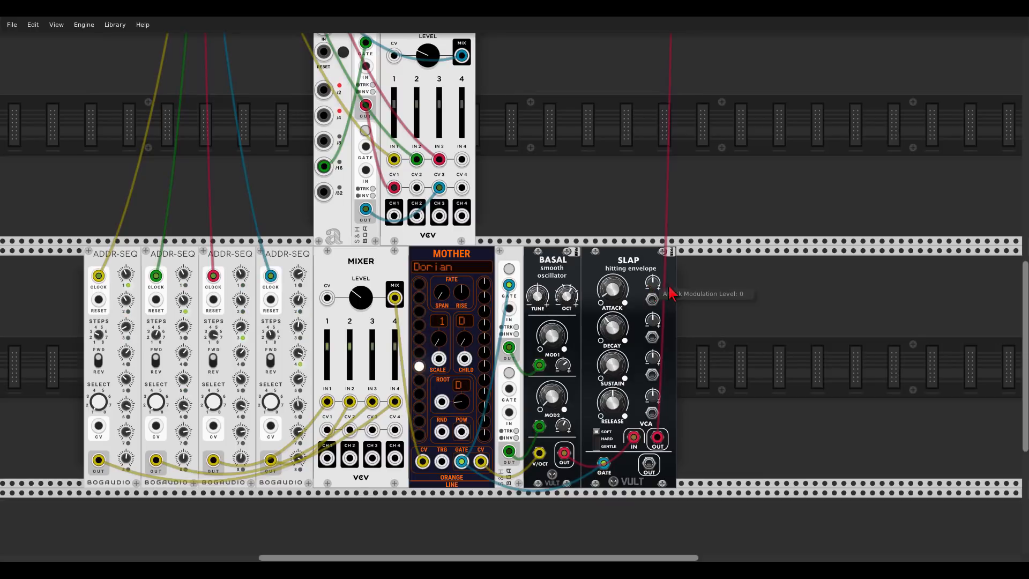
pyautogui.scroll(6, 696, 292)
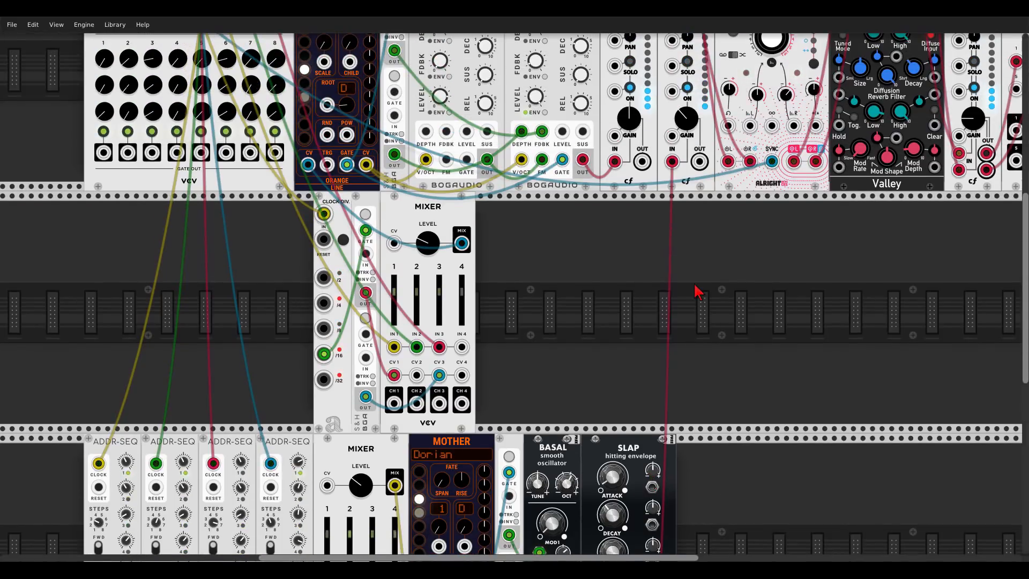
pyautogui.scroll(6, 697, 292)
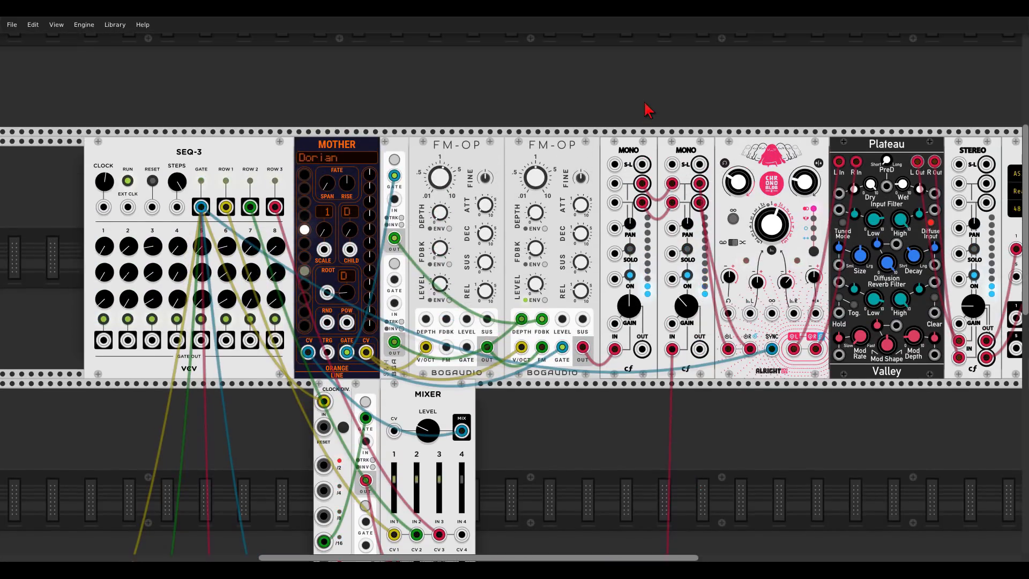